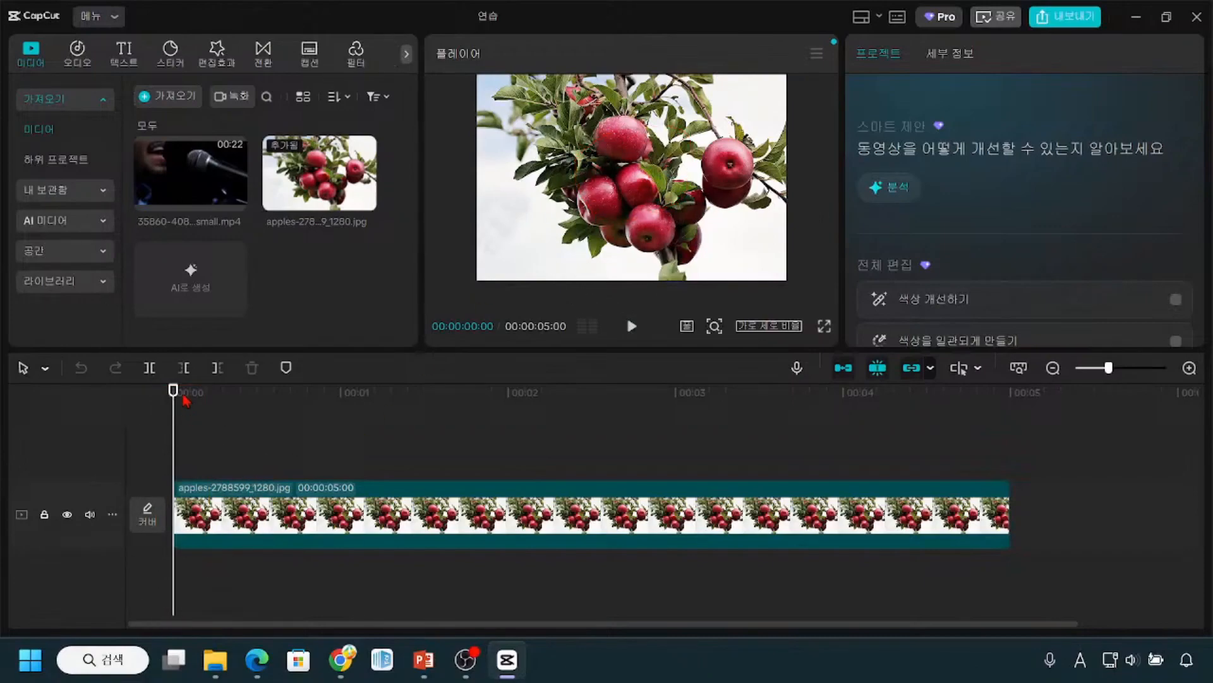
Step: Move the playhead to 00:00:00:28 and select the apples-2788599_1280.jpg clip on the timeline
drag(175, 393, 338, 515)
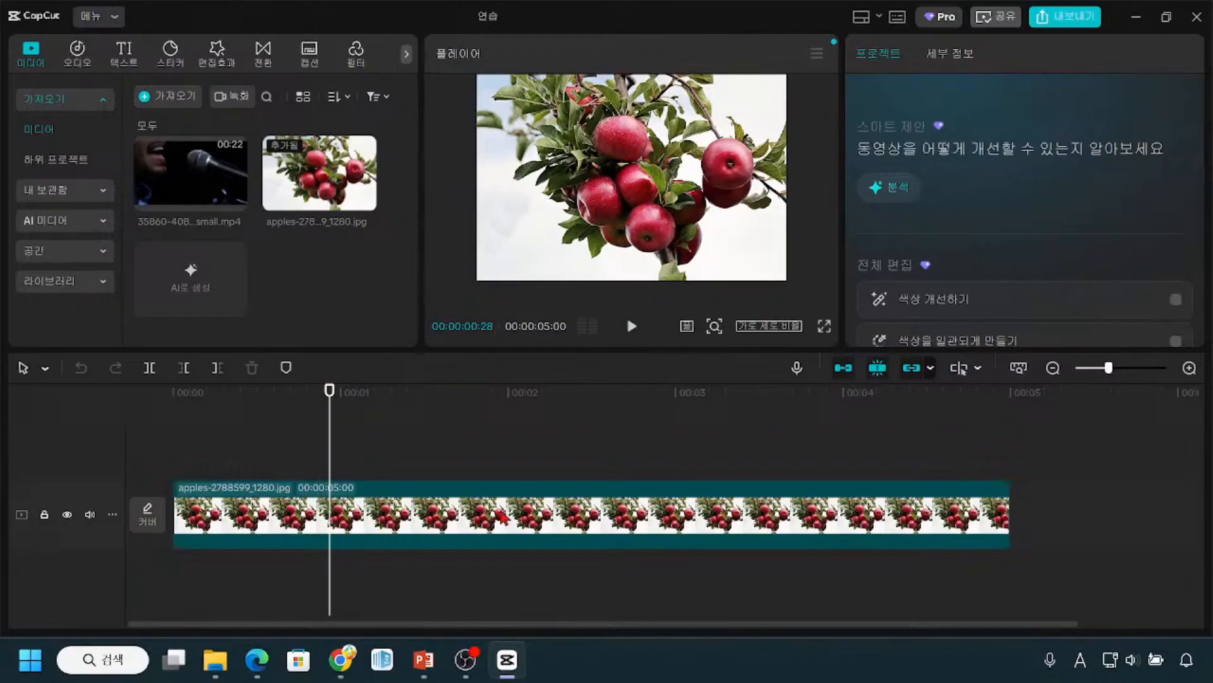
key(ctrl)
click(487, 527)
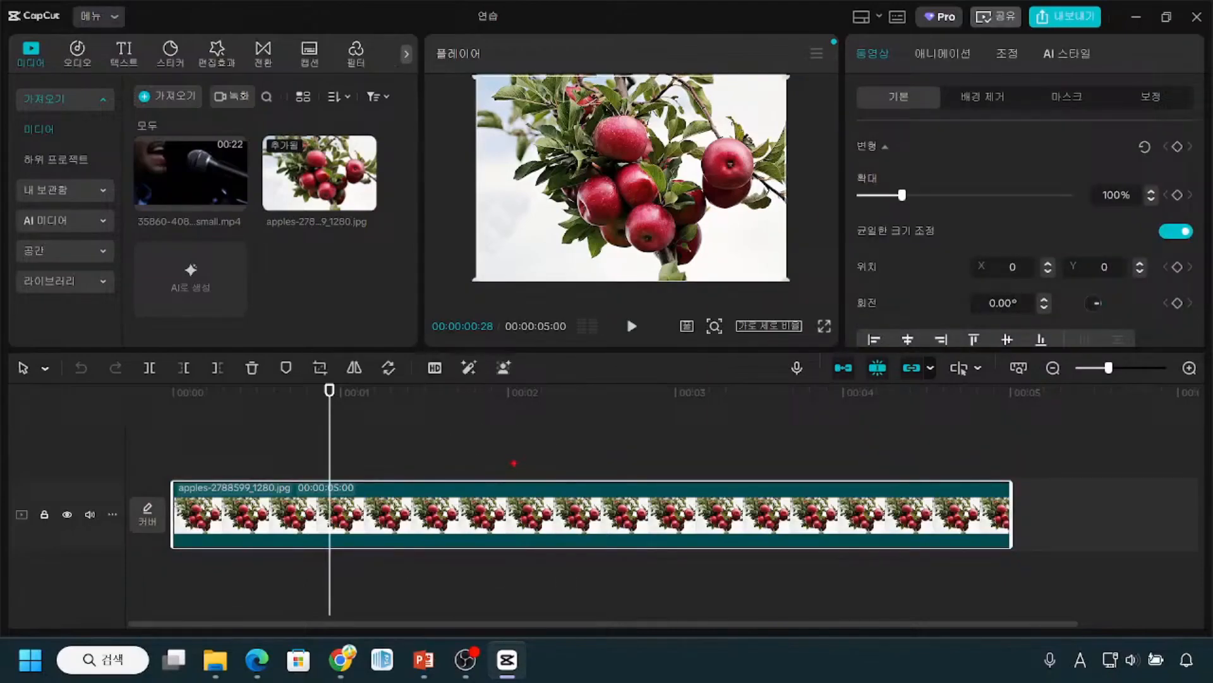
drag(557, 482, 583, 464)
mouse_move(850, 38)
mouse_down()
mouse_move(857, 127)
mouse_move(1016, 302)
mouse_move(1204, 348)
mouse_up()
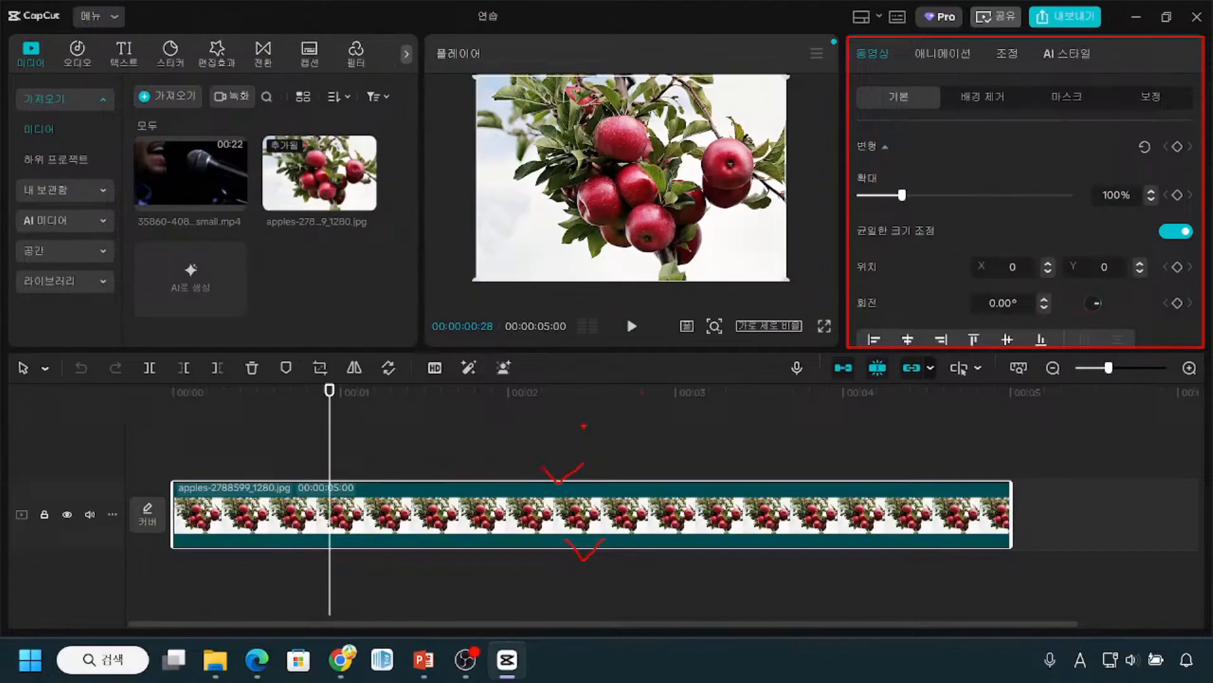
drag(584, 422, 571, 492)
mouse_move(1024, 103)
mouse_down()
mouse_move(946, 252)
mouse_move(998, 288)
mouse_move(1086, 234)
mouse_move(1044, 103)
mouse_up()
key(ctrl)
key(Escape)
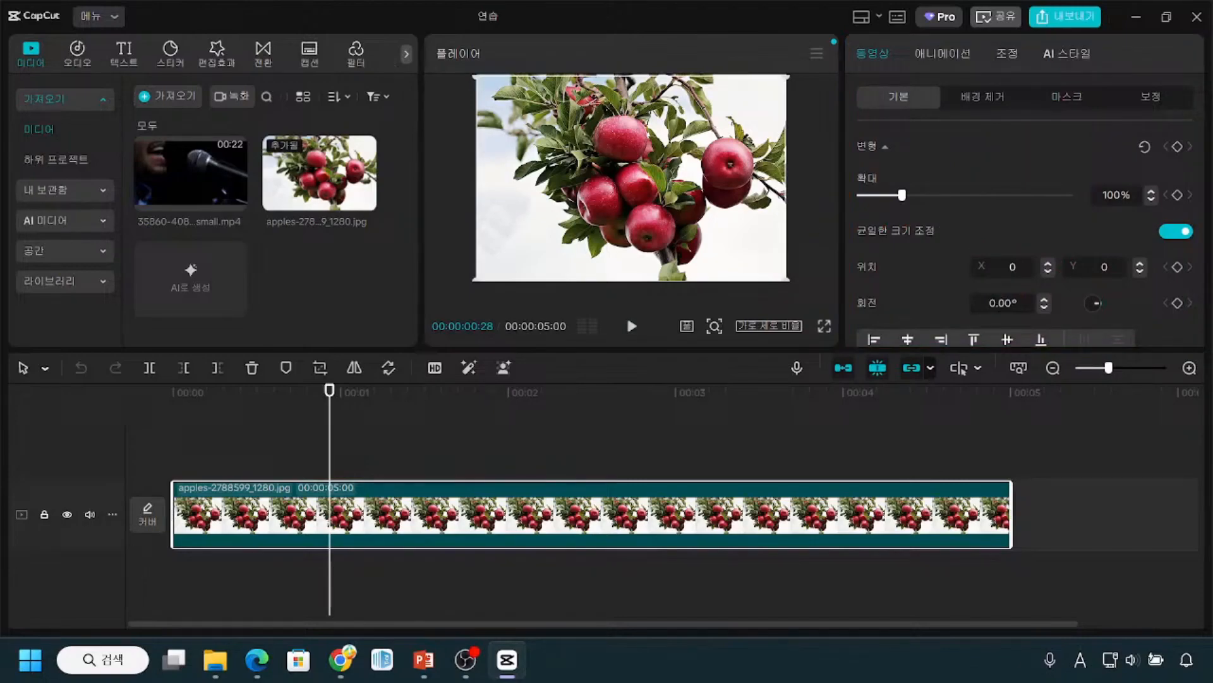
drag(13, 350, 1163, 349)
drag(414, 19, 422, 293)
drag(839, 13, 846, 314)
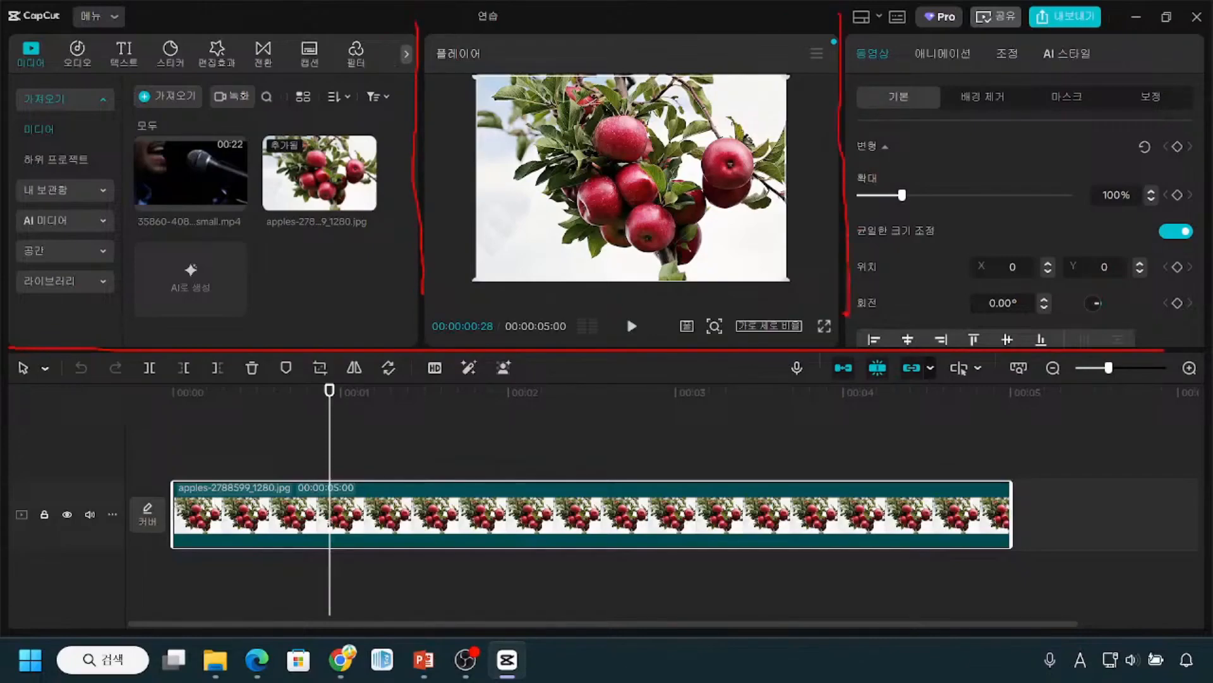
click(552, 536)
mouse_move(209, 119)
mouse_down()
mouse_move(192, 180)
mouse_move(247, 199)
mouse_move(259, 111)
mouse_up()
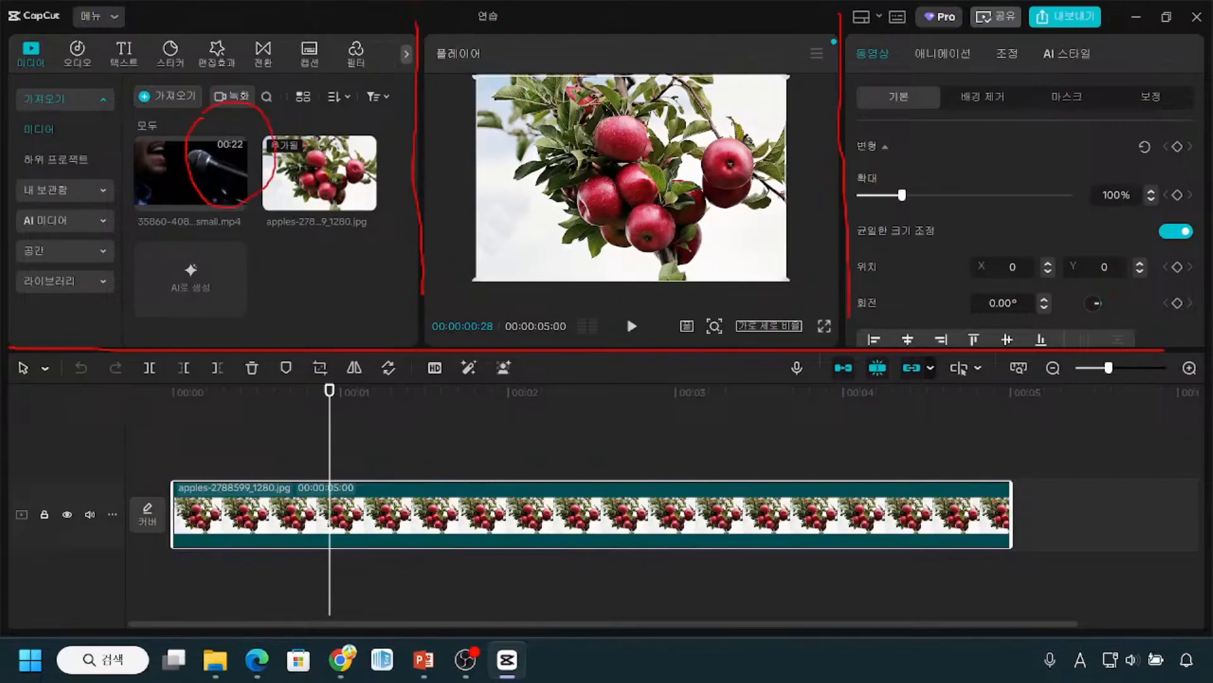
click(221, 163)
key(ctrl)
key(ctrl)
key(ctrl)
mouse_move(672, 103)
mouse_down()
mouse_move(632, 118)
mouse_move(621, 230)
mouse_move(700, 213)
mouse_move(654, 118)
mouse_up()
mouse_move(1070, 113)
mouse_down()
mouse_move(993, 181)
mouse_move(1041, 235)
mouse_move(1130, 166)
mouse_move(1068, 91)
mouse_up()
key(ctrl)
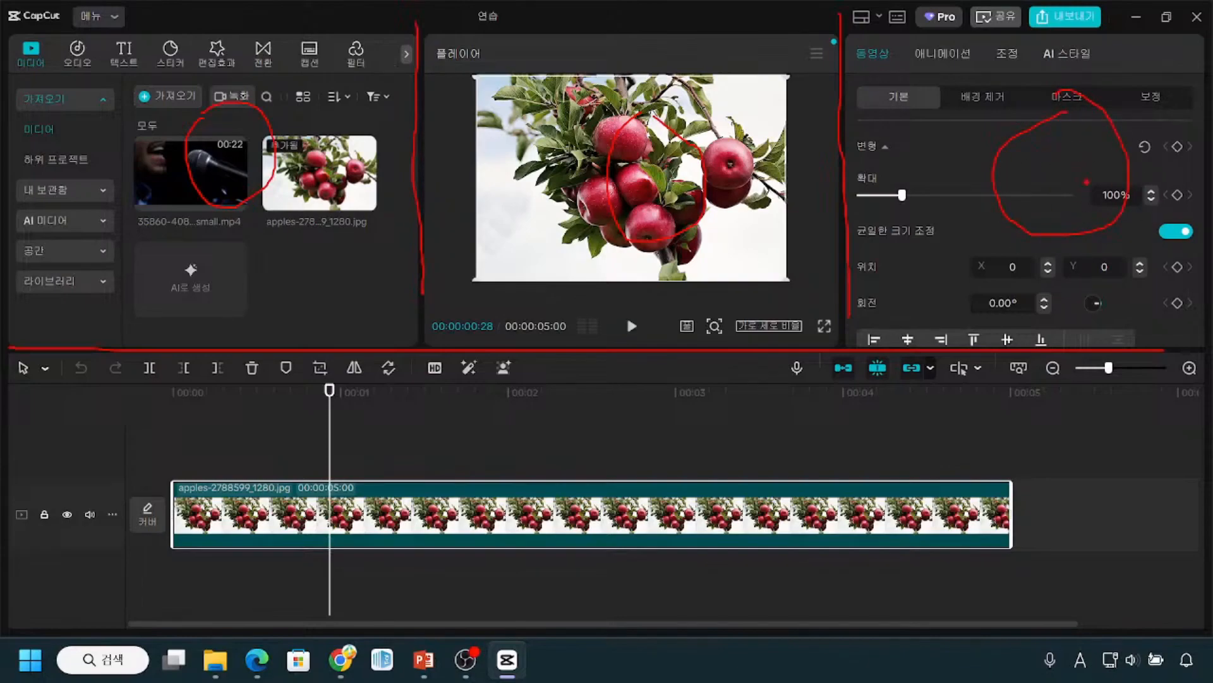
mouse_move(936, 414)
mouse_down()
mouse_move(898, 512)
mouse_move(883, 515)
mouse_move(889, 504)
mouse_move(939, 525)
mouse_up()
key(ctrl)
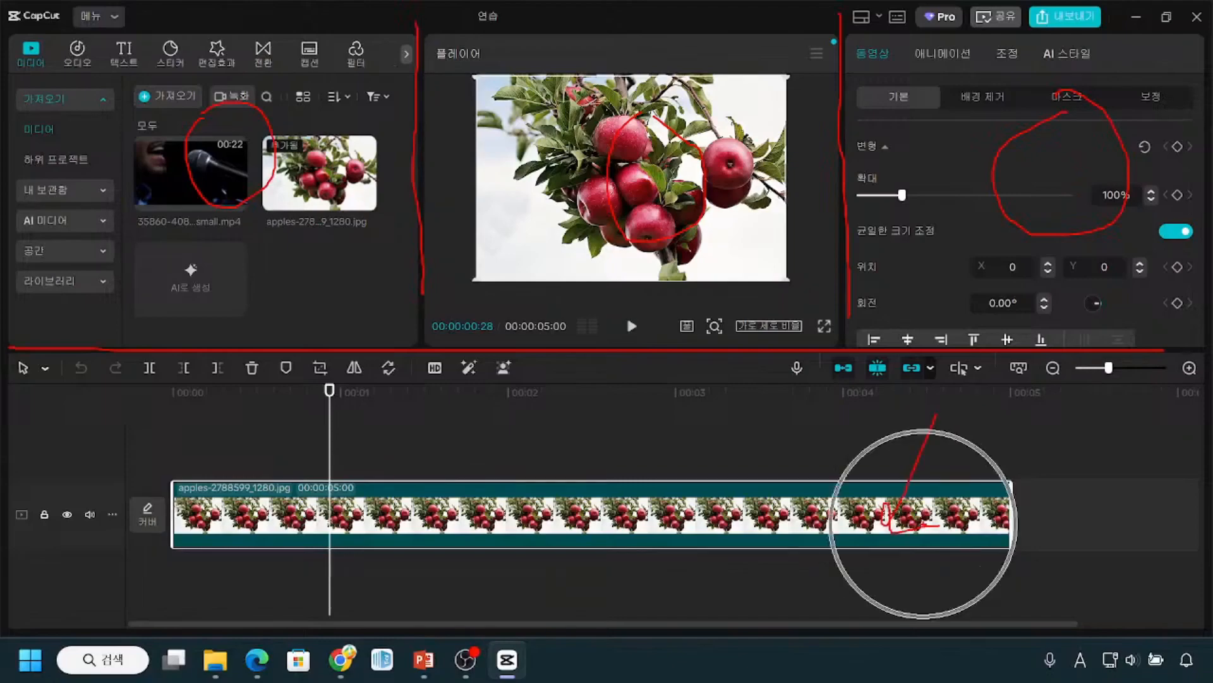
key(ctrl)
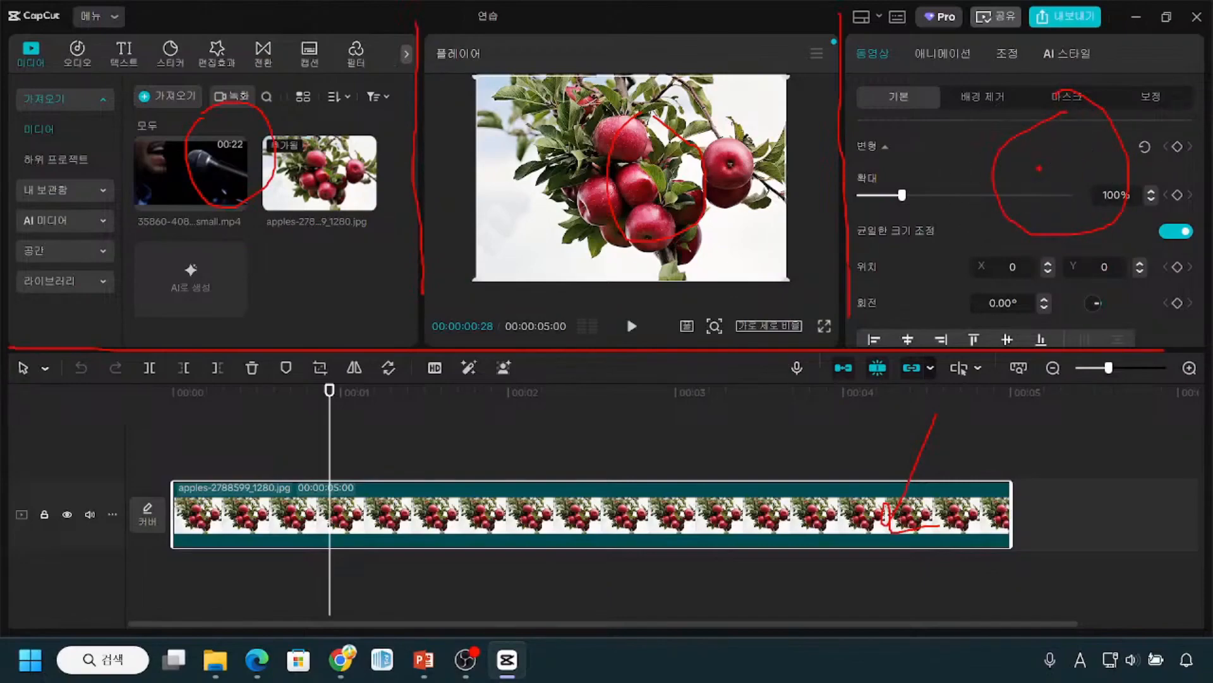
mouse_move(1, 347)
mouse_down()
mouse_move(15, 497)
mouse_move(610, 637)
mouse_move(1183, 632)
mouse_up()
key(ctrl)
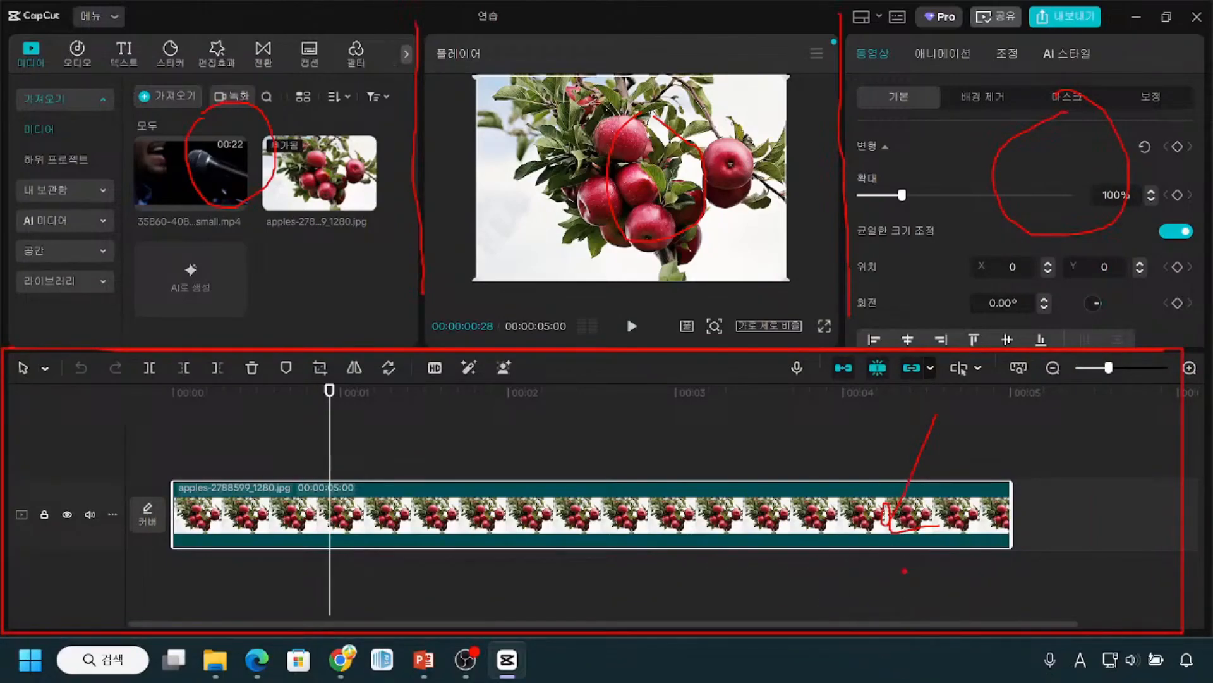
key(e)
key(Escape)
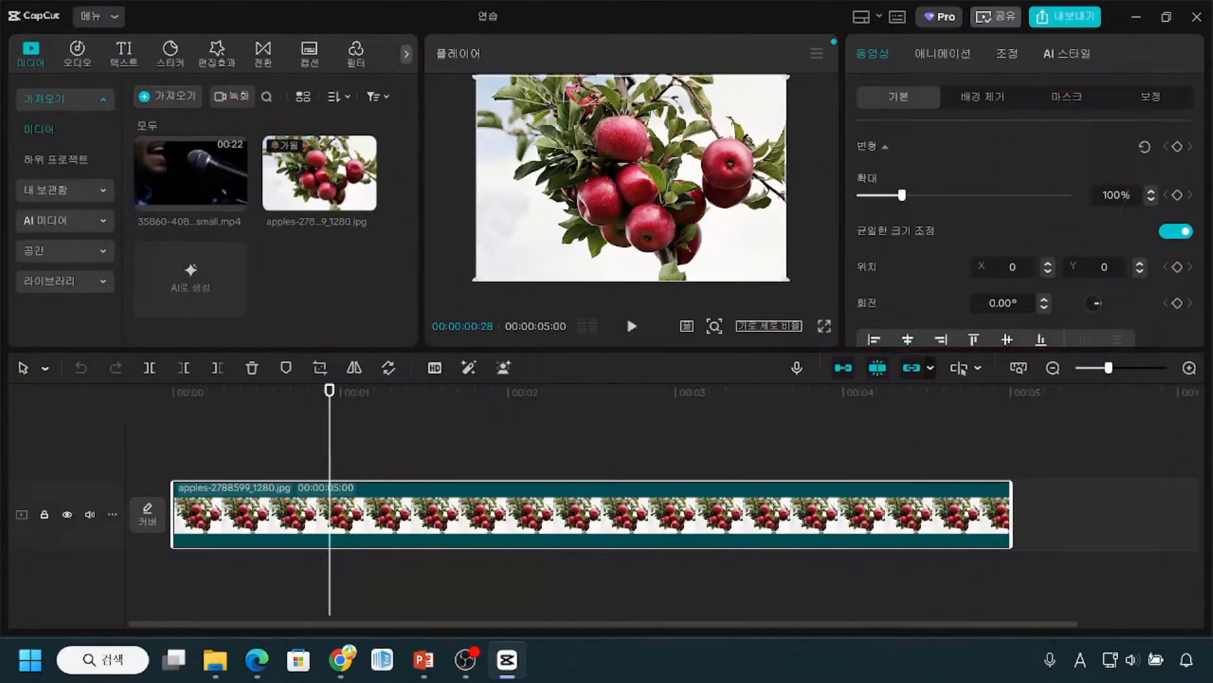
mouse_move(129, 383)
mouse_down()
mouse_move(407, 420)
mouse_move(942, 446)
mouse_move(1191, 428)
mouse_up()
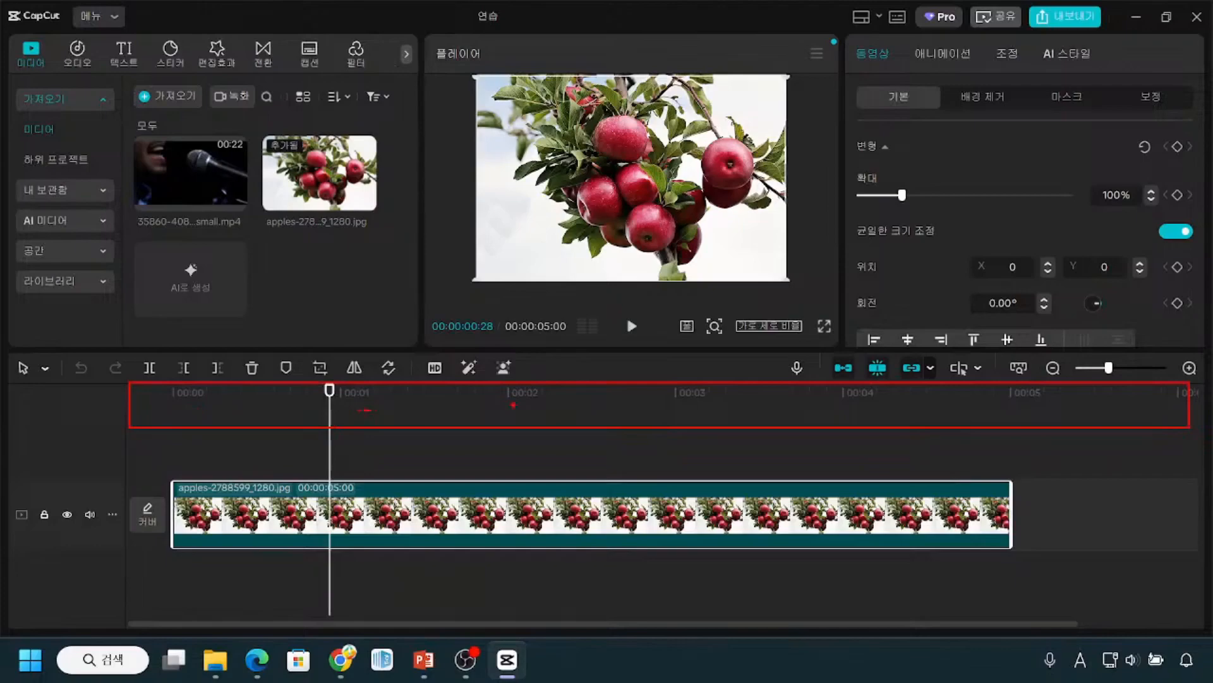
drag(682, 403, 695, 403)
key(e)
key(Escape)
key(ctrl+1)
click(196, 426)
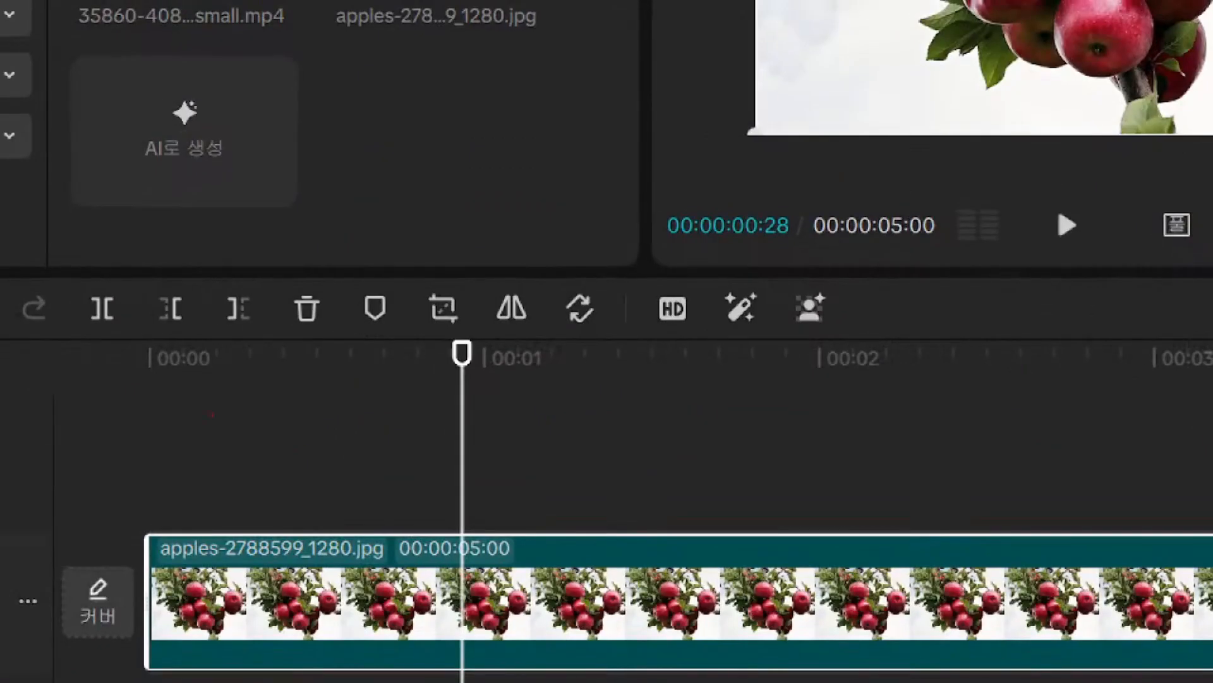
drag(485, 341, 492, 412)
mouse_move(160, 373)
mouse_down()
mouse_move(266, 403)
mouse_move(454, 363)
mouse_up()
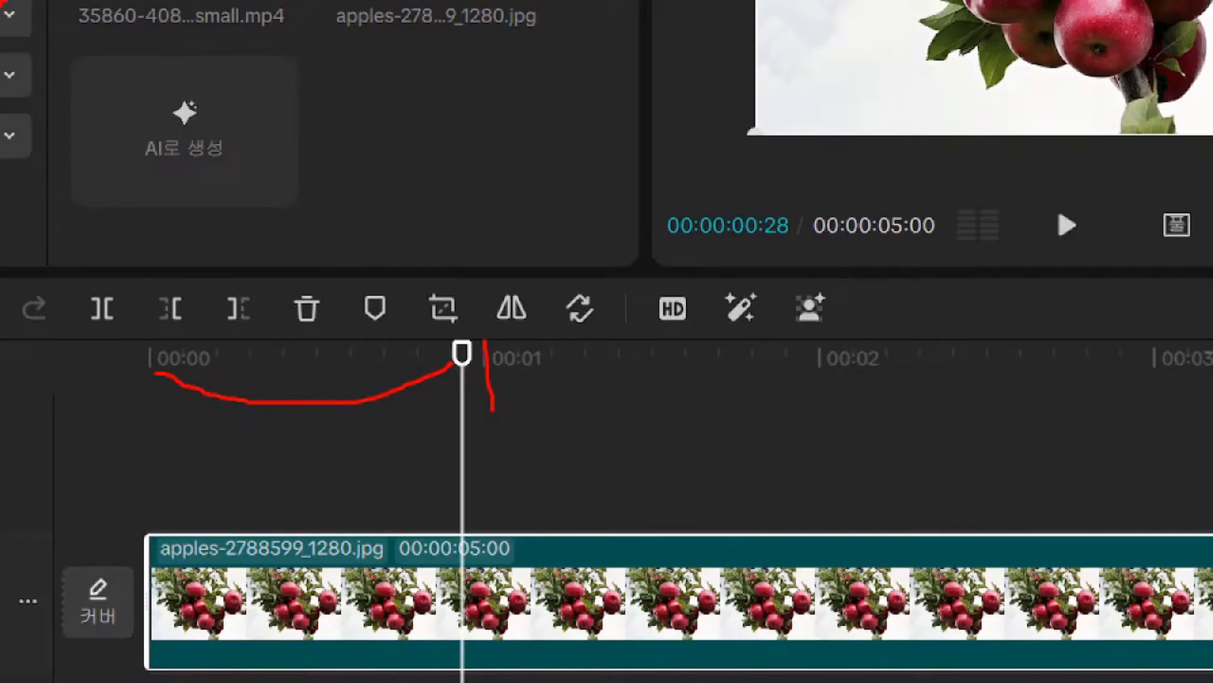
key(Escape)
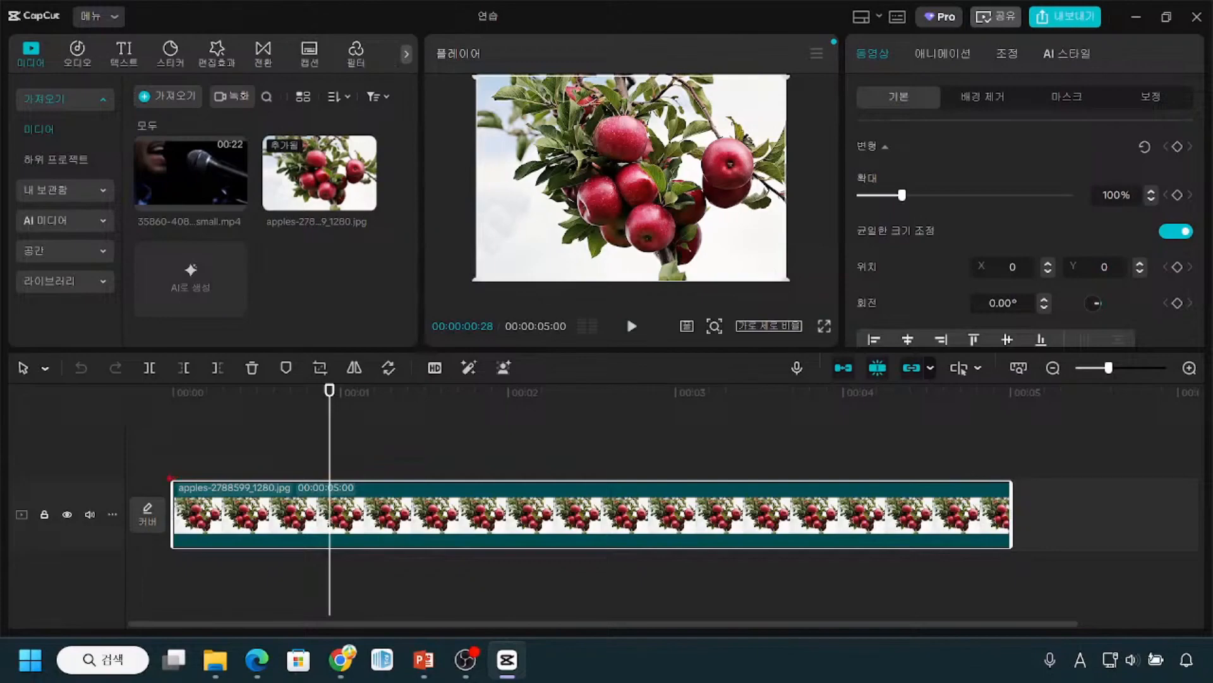
mouse_move(164, 459)
mouse_down()
mouse_move(222, 535)
mouse_move(493, 565)
mouse_move(1011, 548)
mouse_up()
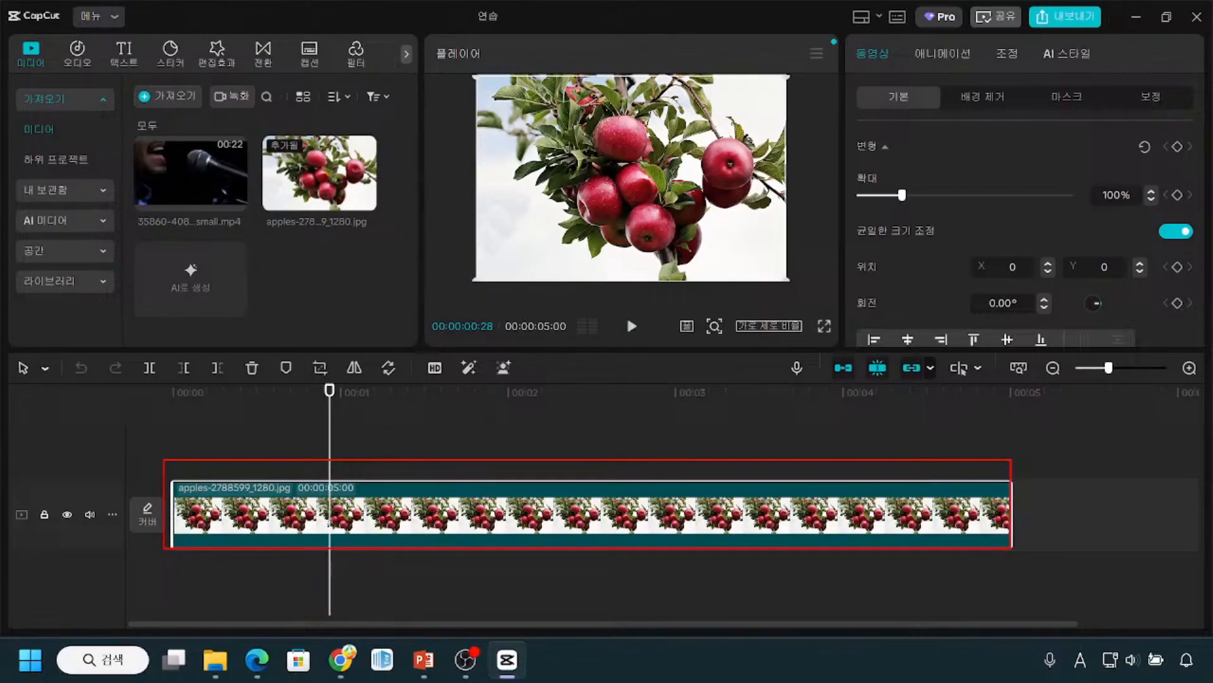
key(ctrl)
key(ctrl)
key(ctrl)
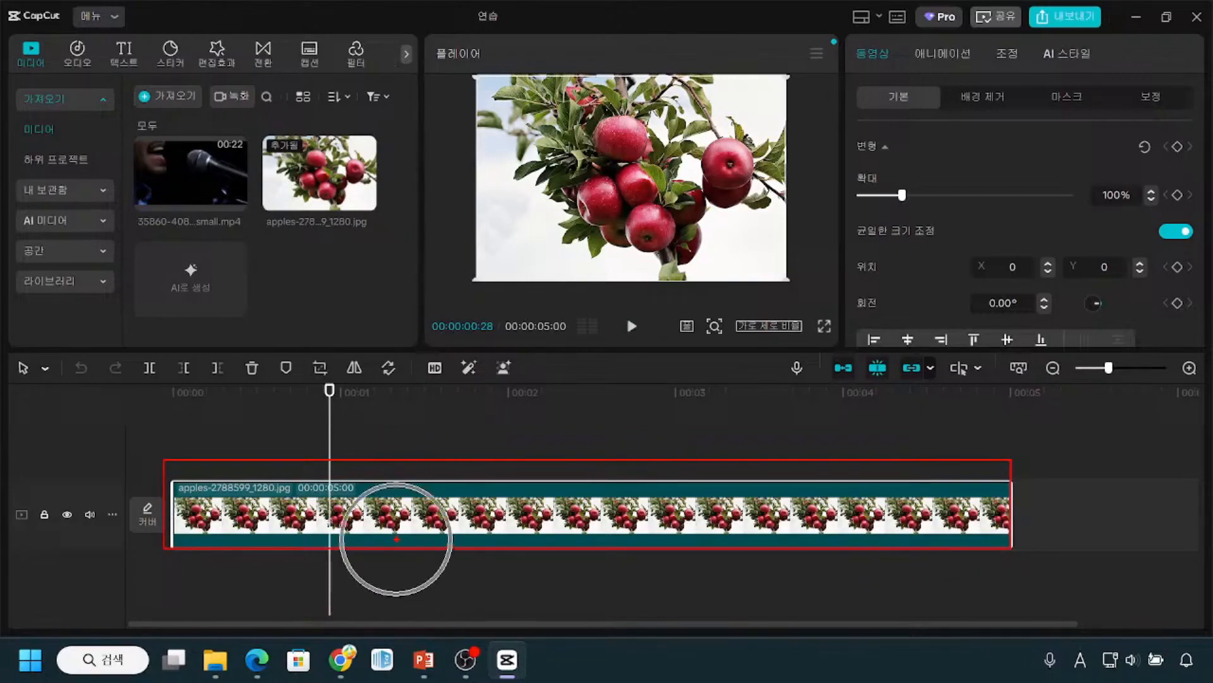
mouse_move(1015, 486)
mouse_down()
mouse_move(1025, 535)
mouse_move(1110, 539)
mouse_up()
mouse_move(1111, 480)
mouse_down()
mouse_move(1120, 525)
mouse_move(1176, 547)
mouse_up()
drag(1179, 481, 1211, 545)
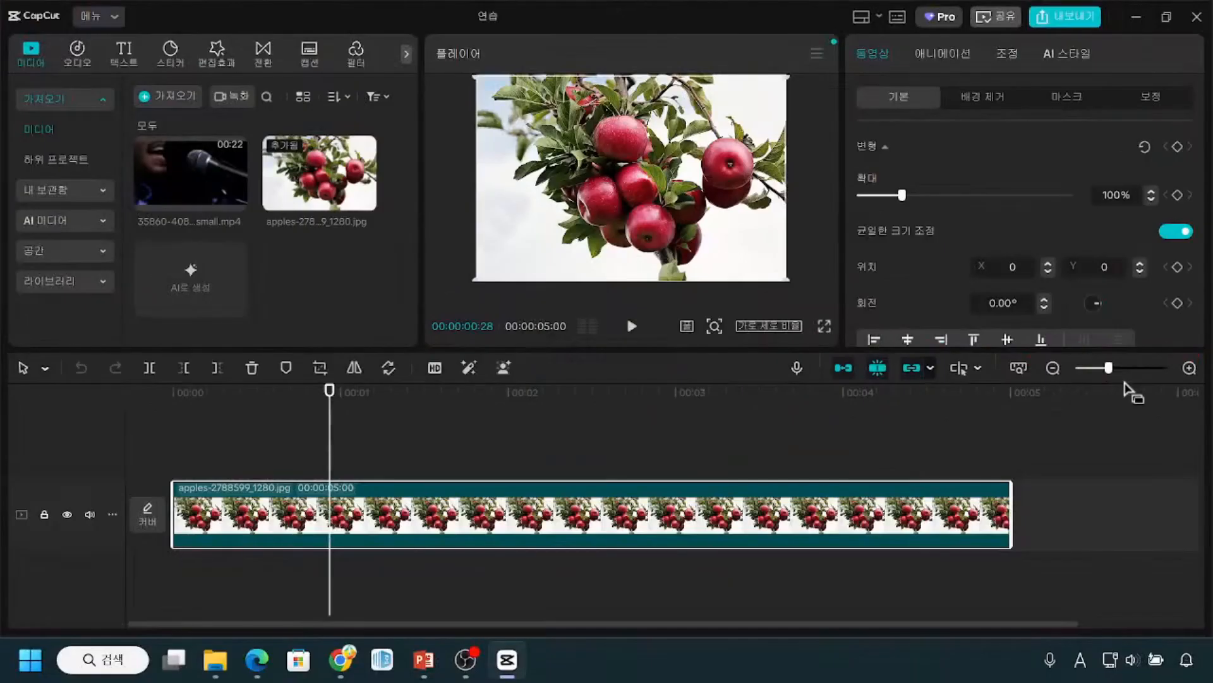
Step: Zoom the timeline in slightly, and back out until the ruler is labelled every five seconds
drag(1110, 369, 1116, 370)
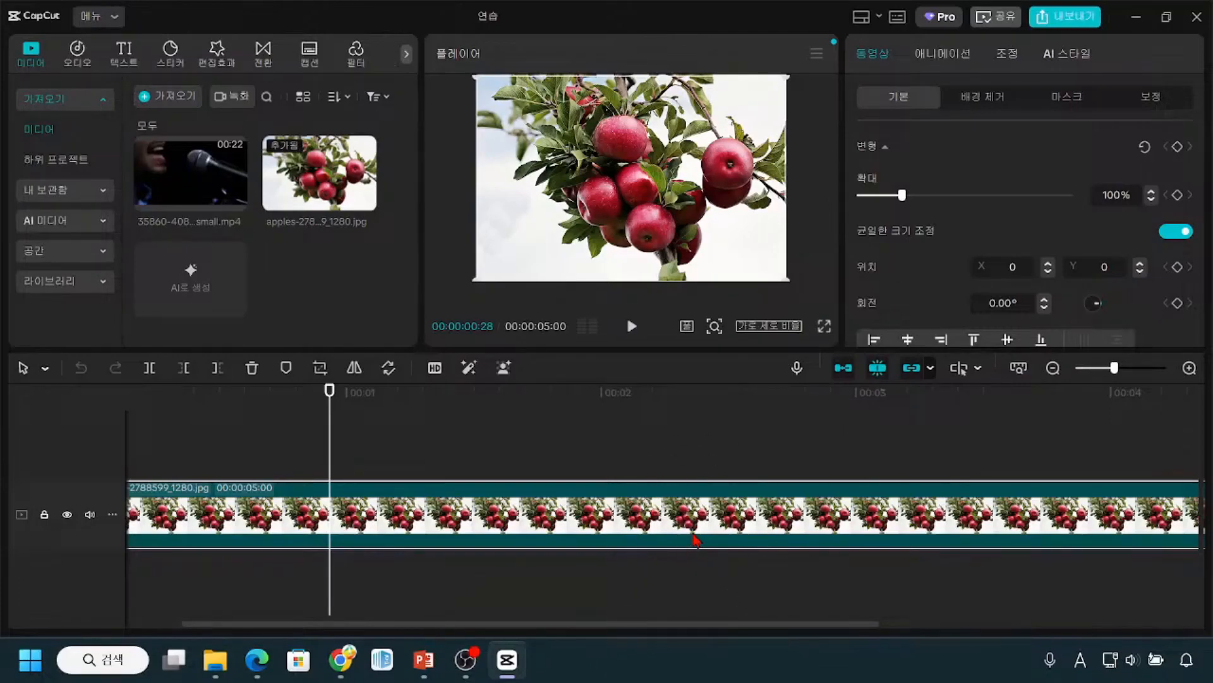
drag(1114, 369, 1102, 371)
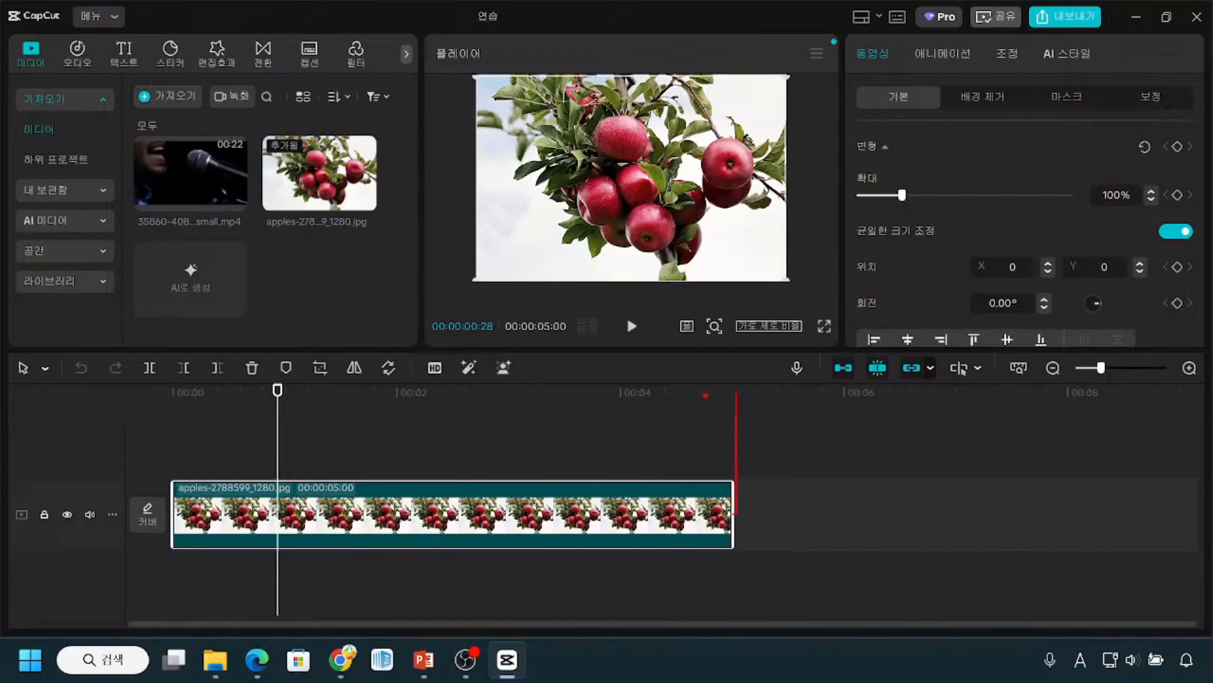
drag(610, 380, 893, 411)
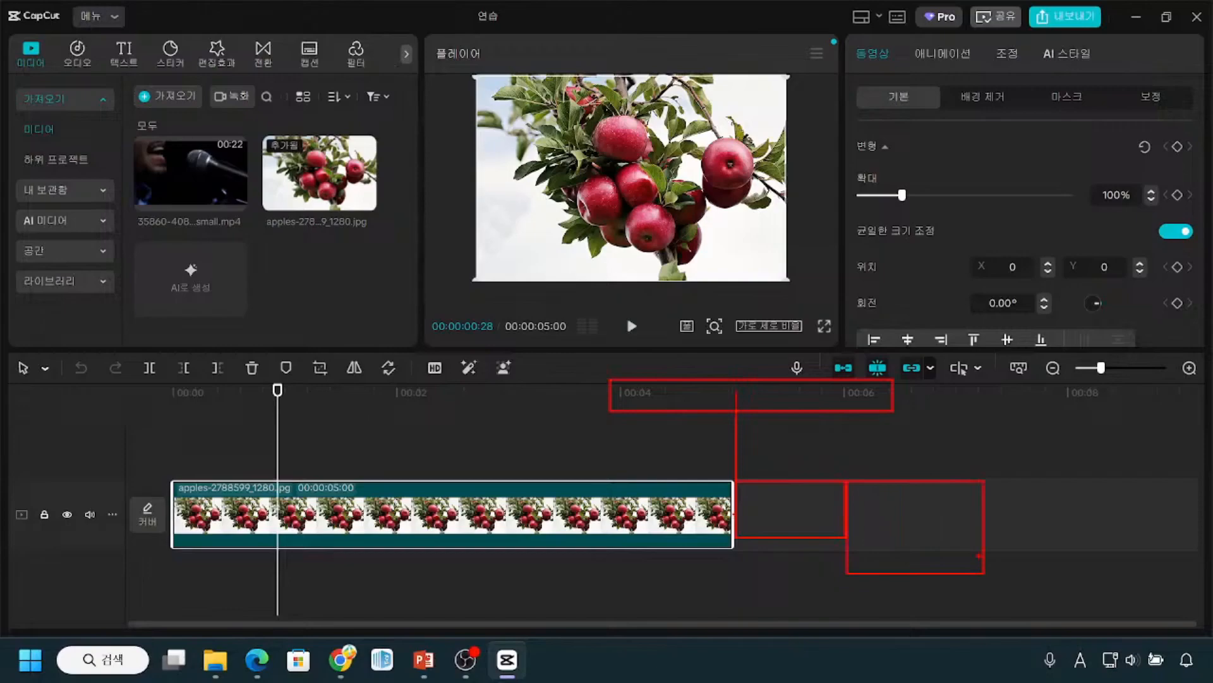
click(1053, 368)
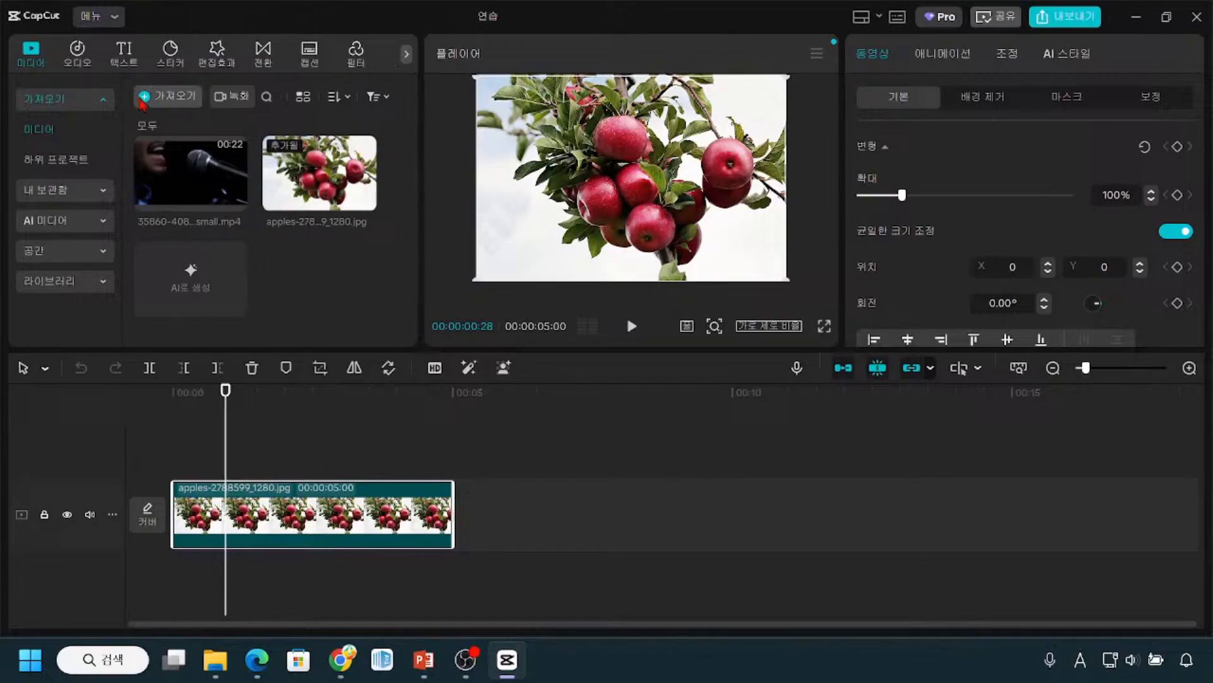
mouse_move(13, 36)
mouse_down()
mouse_move(65, 76)
mouse_move(13, 84)
mouse_move(15, 42)
mouse_up()
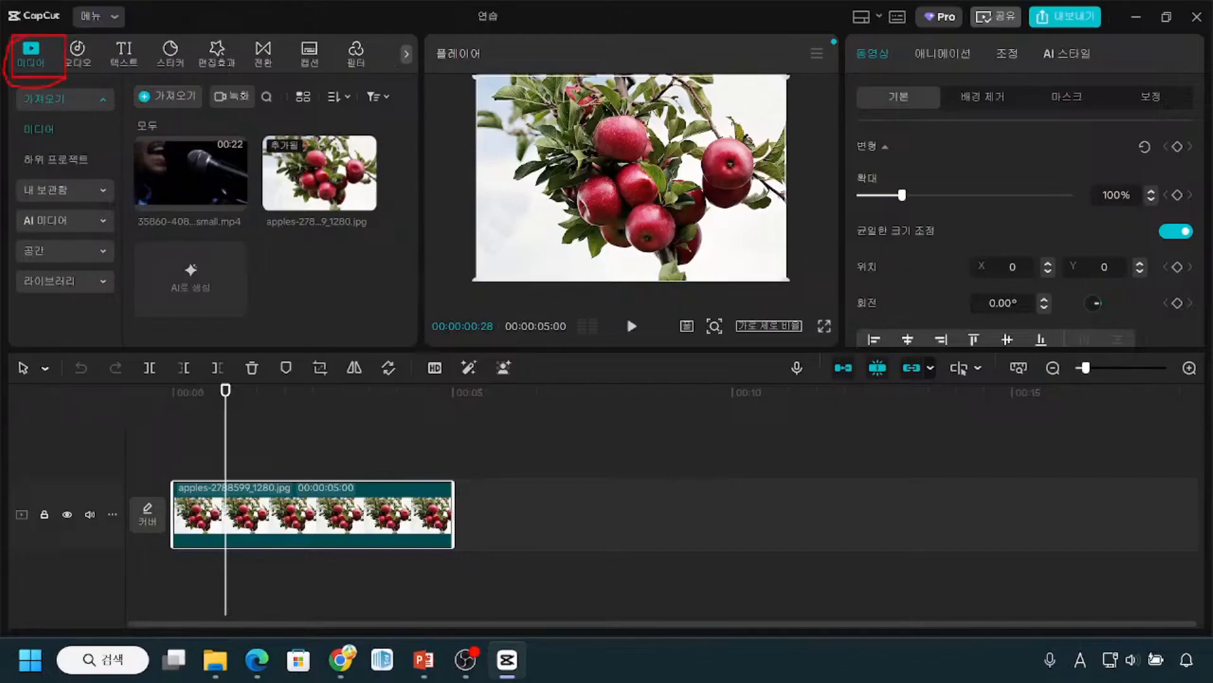
mouse_move(17, 90)
mouse_down()
mouse_move(28, 118)
mouse_move(104, 118)
mouse_up()
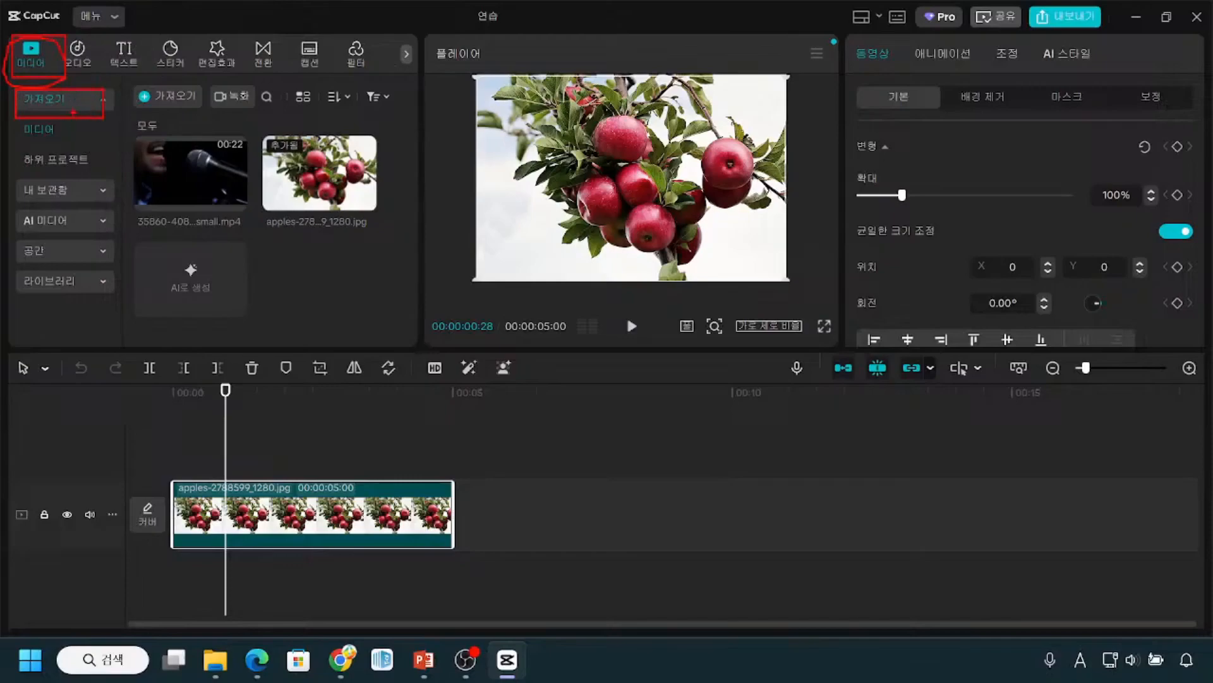
key(ctrl)
key(ctrl)
mouse_move(130, 80)
mouse_down()
mouse_move(164, 113)
mouse_move(203, 113)
mouse_up()
mouse_move(263, 241)
mouse_down()
mouse_move(312, 282)
mouse_move(348, 283)
mouse_up()
drag(267, 302, 355, 325)
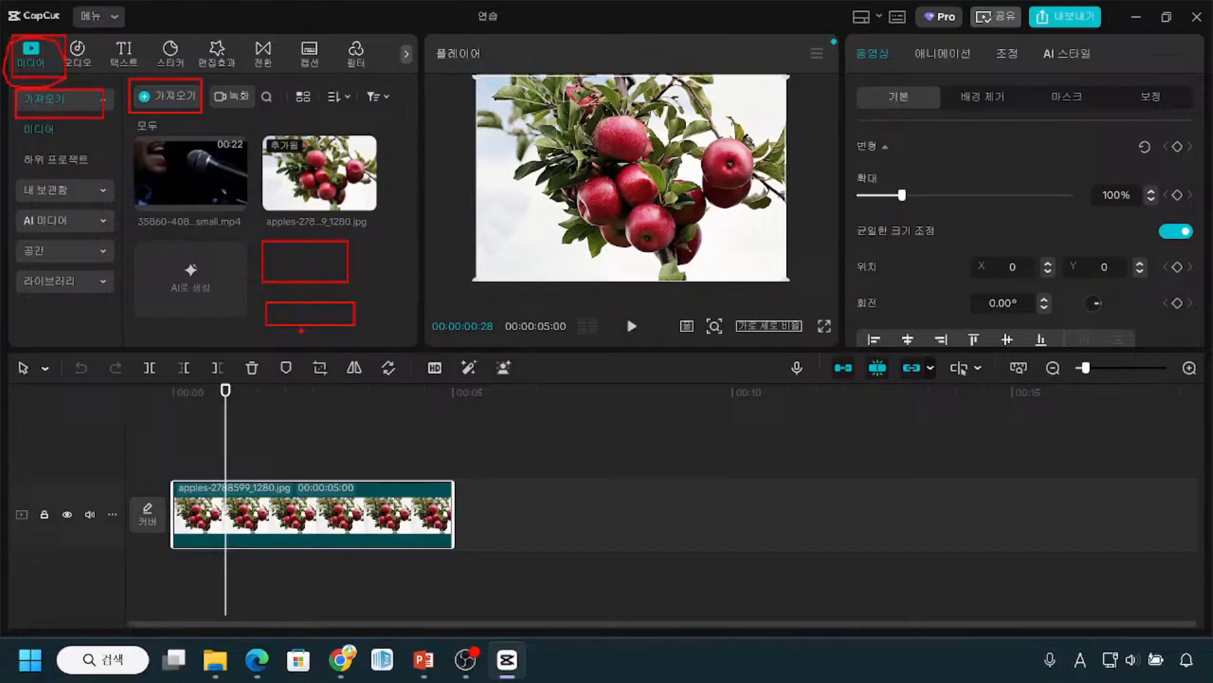
key(ctrl)
key(ctrl)
key(ctrl)
key(ctrl)
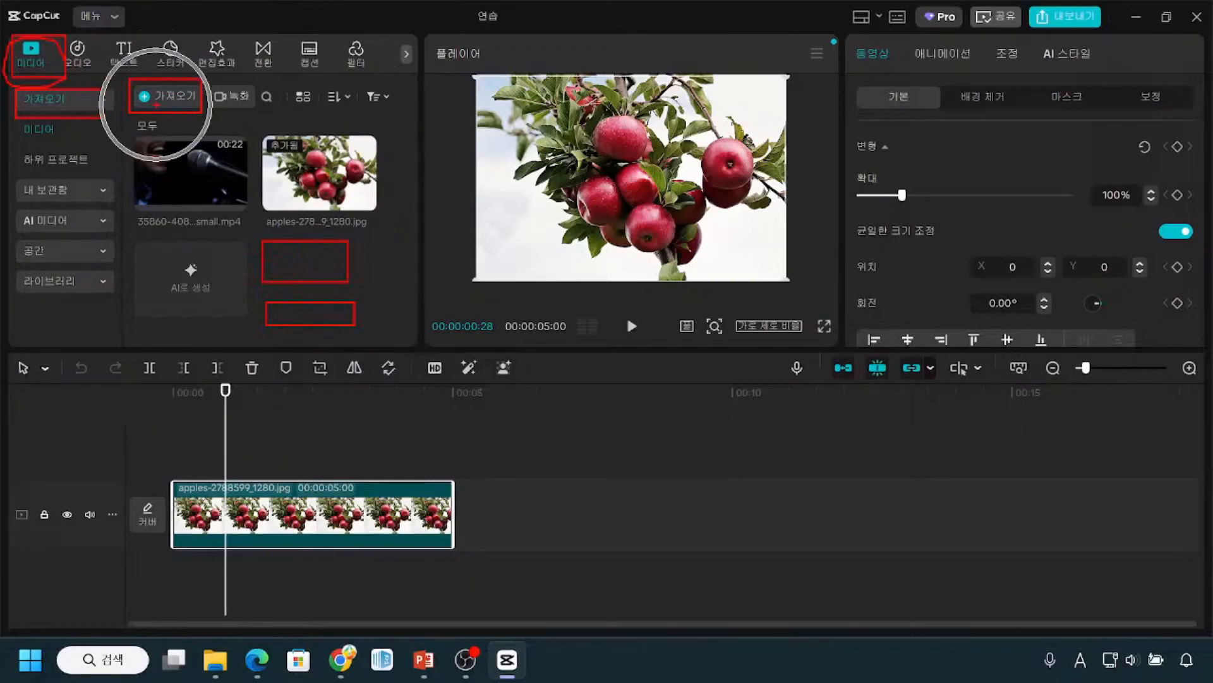
key(ctrl)
key(Escape)
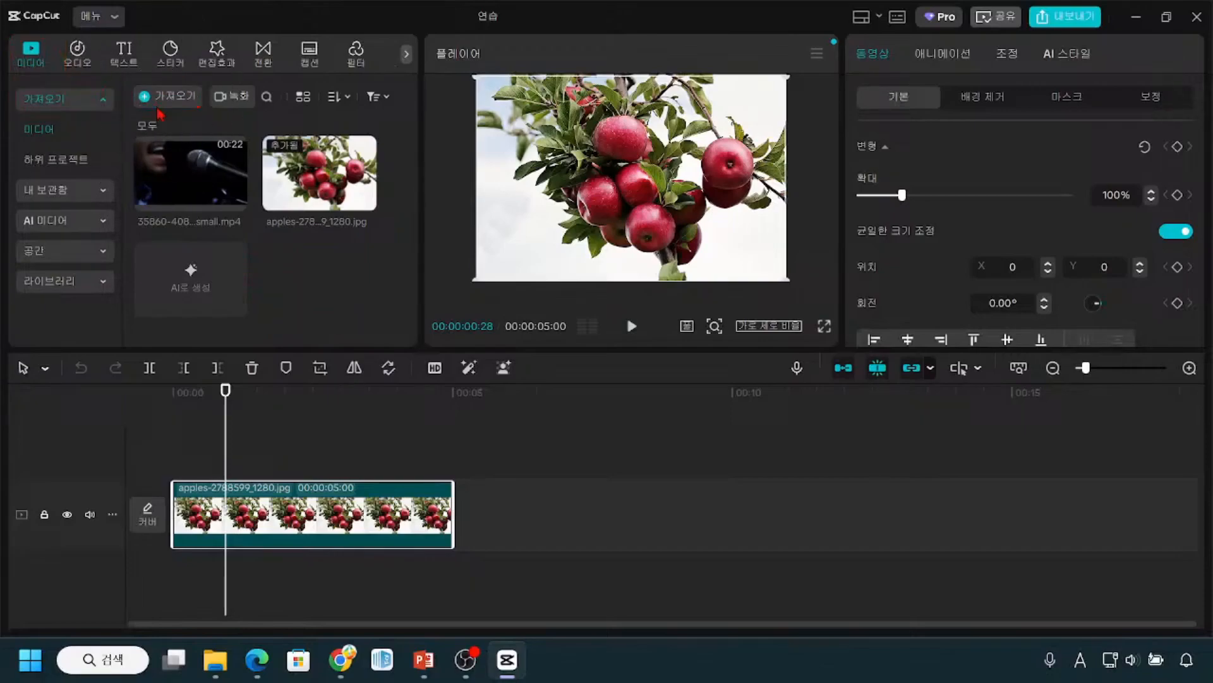
Step: Start importing media and browse to the desktop folder (바탕 화면) in the file chooser
key(ctrl)
click(158, 102)
click(82, 182)
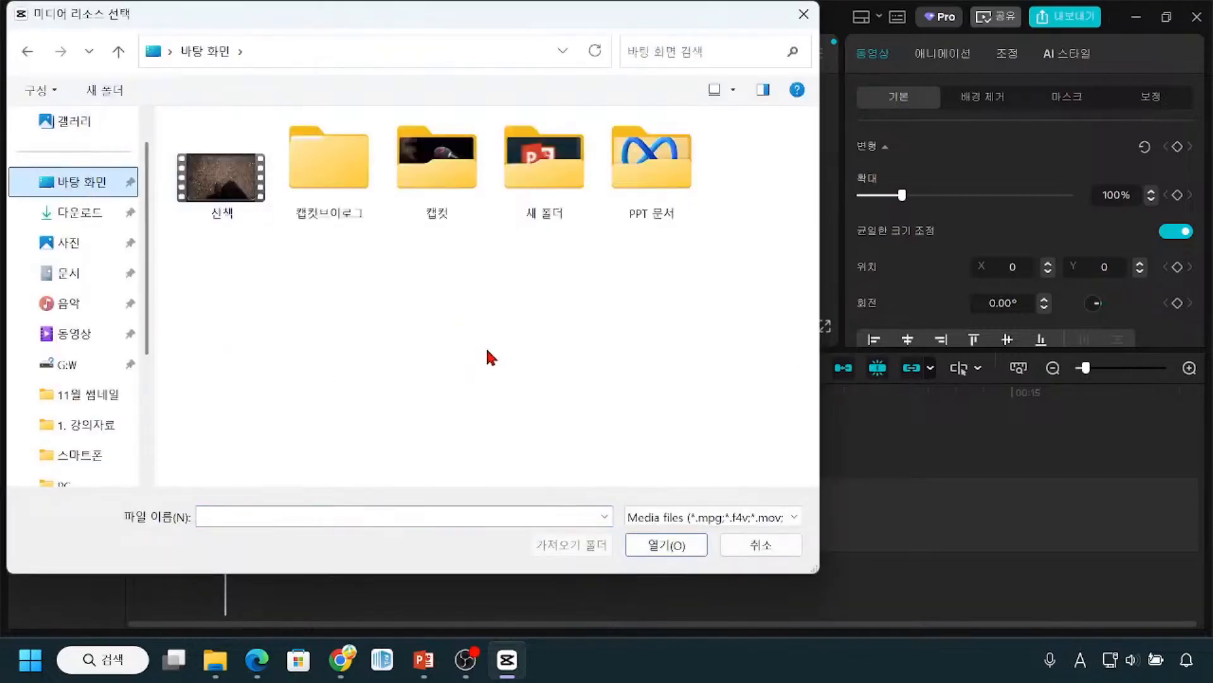
drag(114, 19, 218, 66)
key(ctrl)
key(ctrl)
key(ctrl)
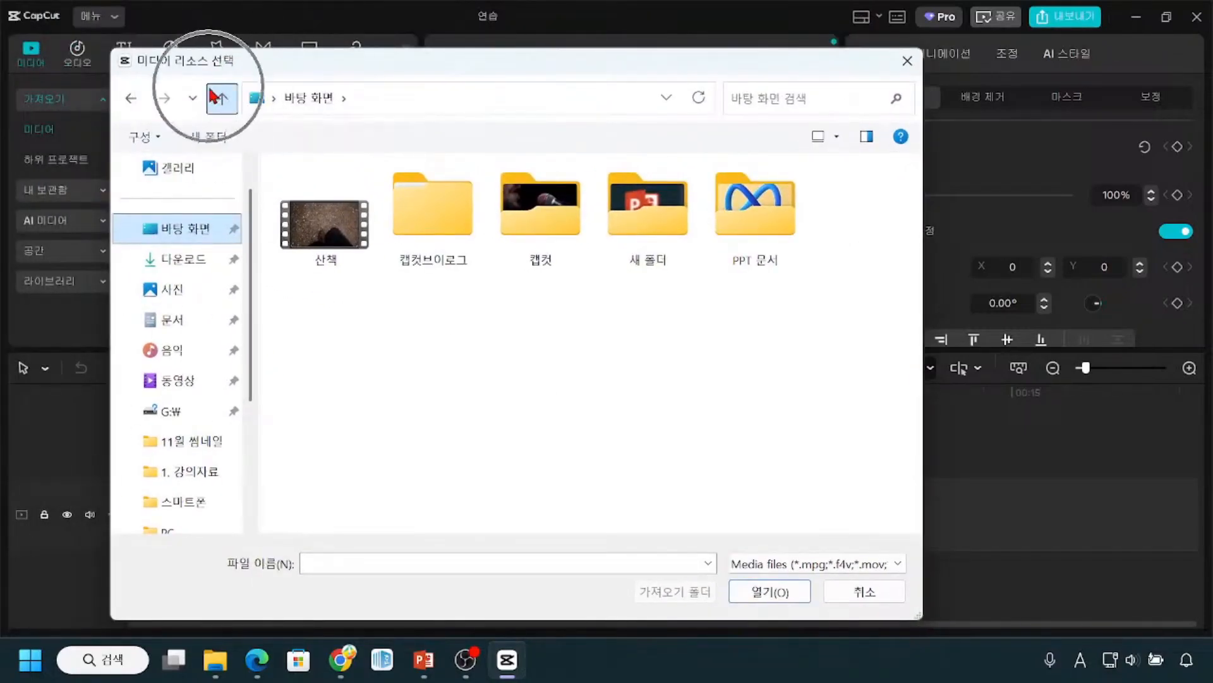
key(ctrl+2)
mouse_move(117, 216)
mouse_down()
mouse_move(152, 238)
mouse_move(243, 239)
mouse_up()
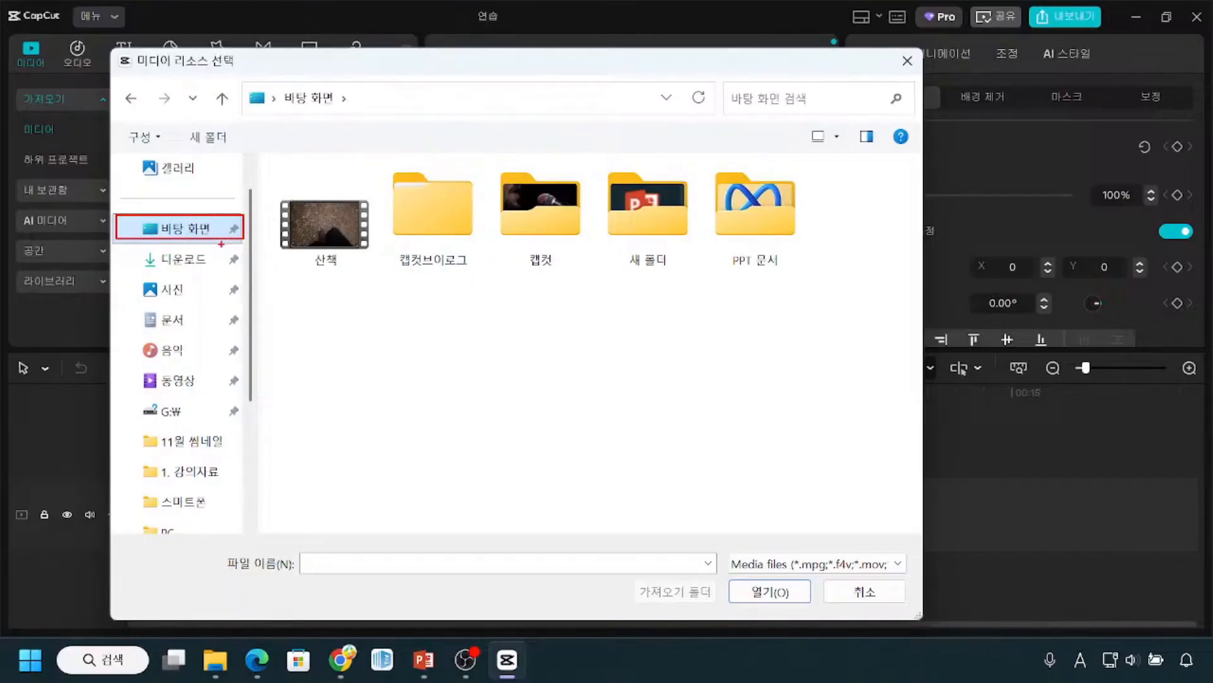
key(Escape)
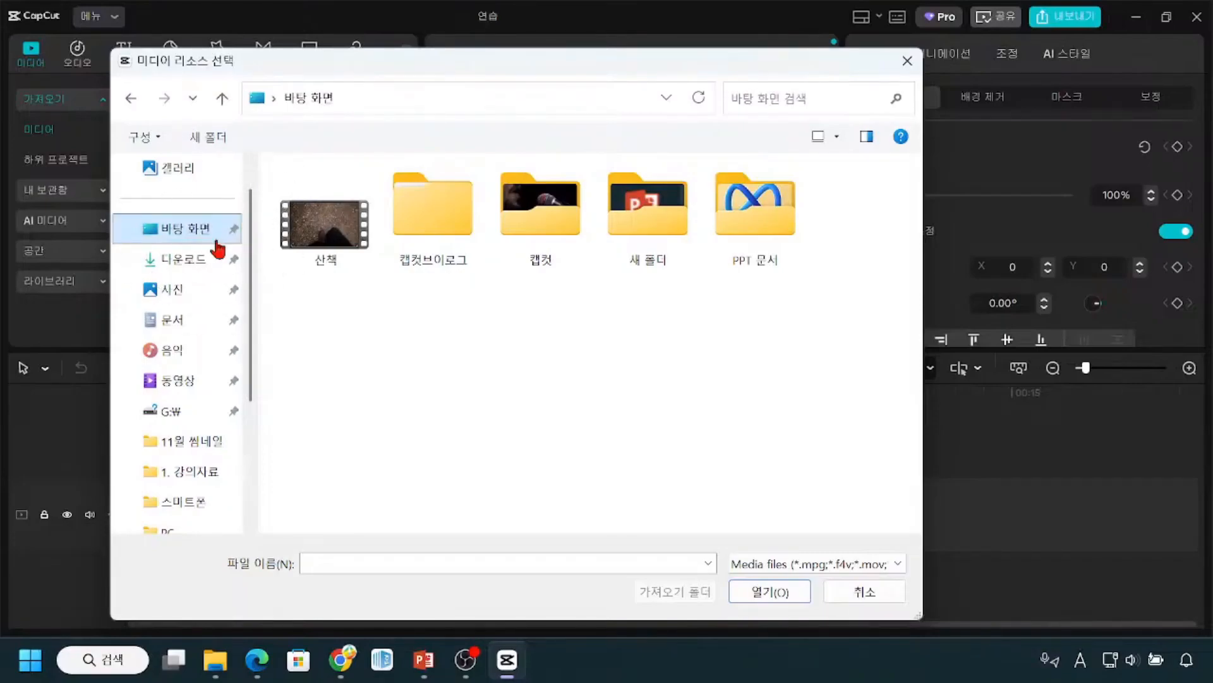
Step: Open the 캡컷 folder on the desktop to reach its media files
click(540, 242)
click(557, 242)
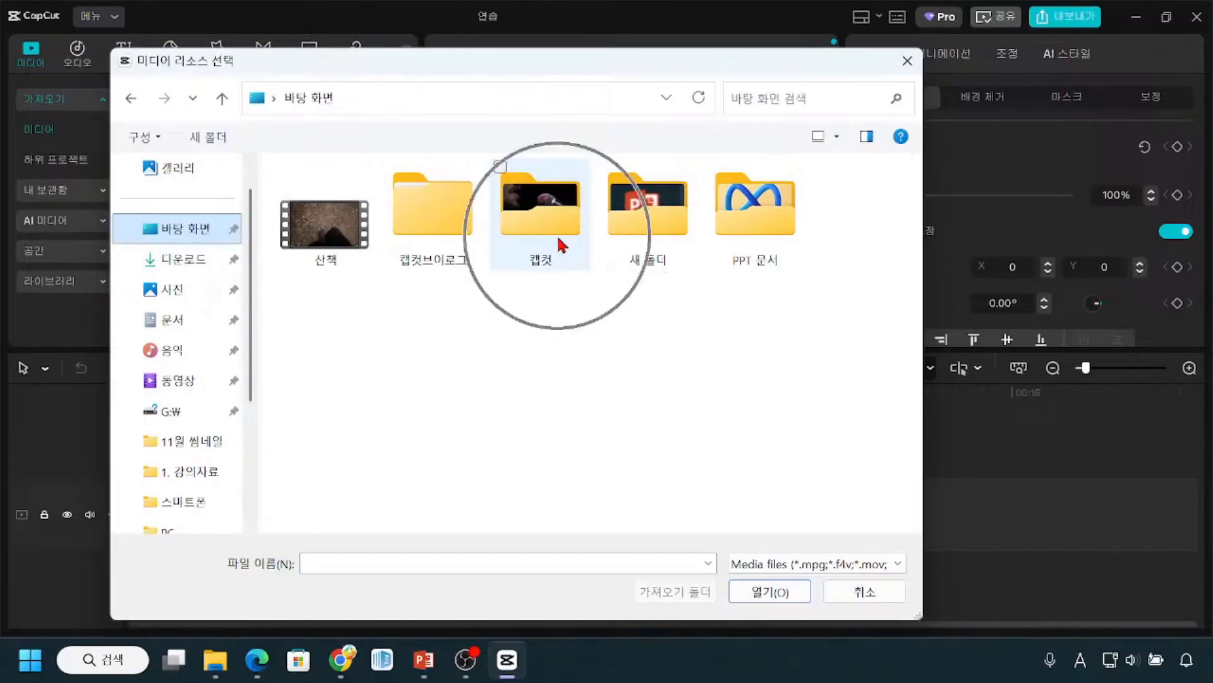
key(ctrl)
key(ctrl)
key(ctrl)
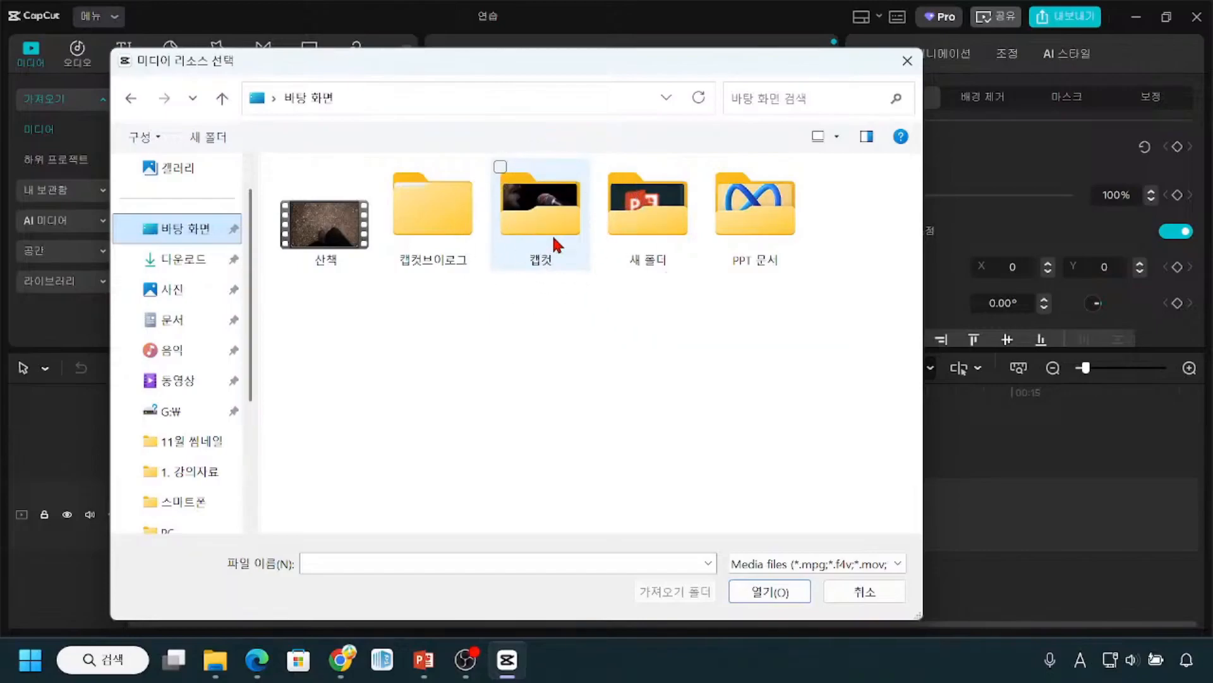
double_click(553, 234)
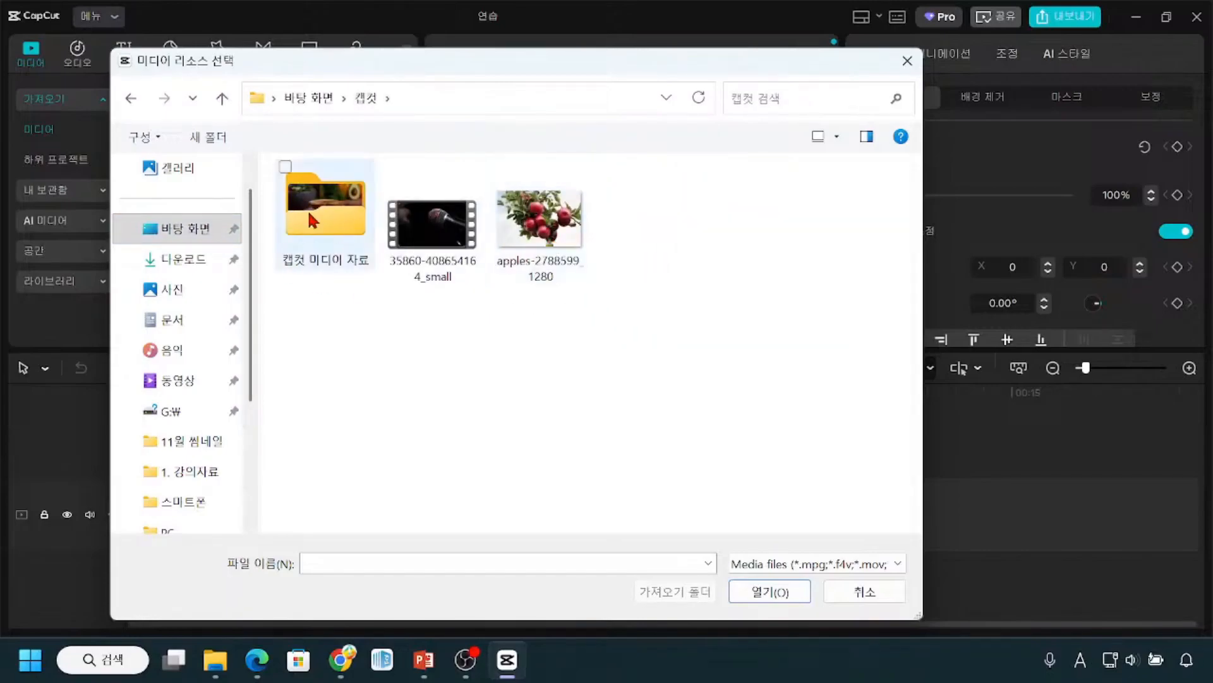
key(ctrl)
key(ctrl)
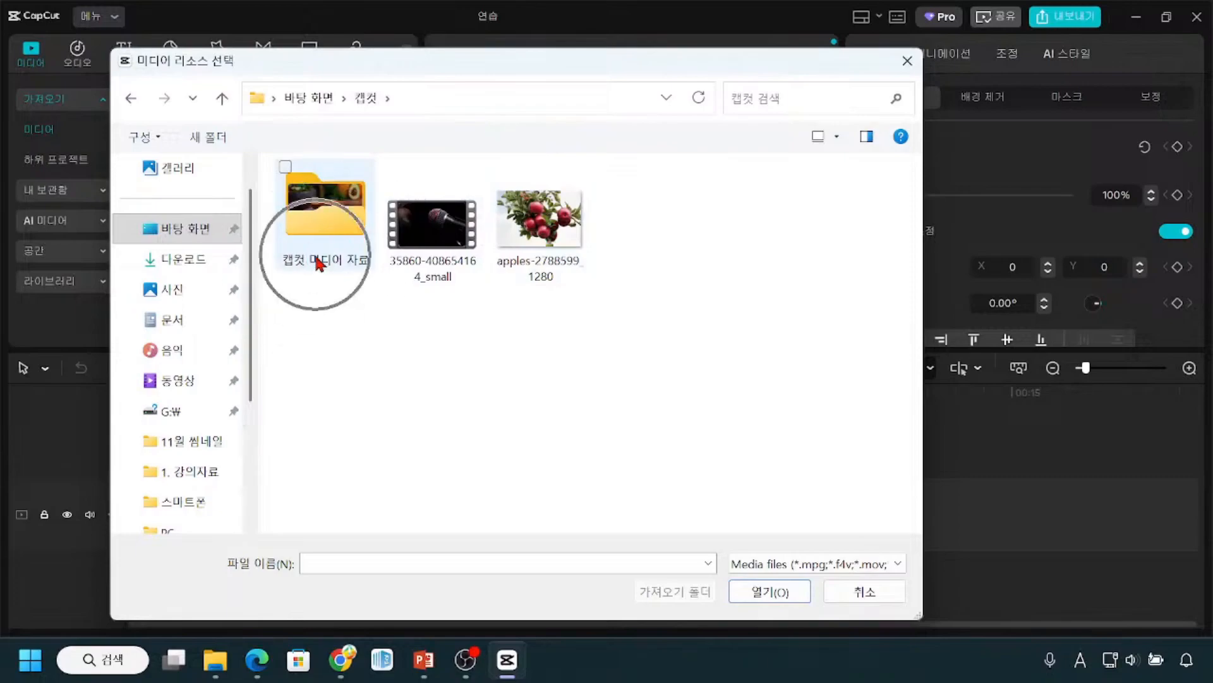
Step: Open the 캡컷 미디어 자료 folder inside the 캡컷 folder
key(ctrl)
key(ctrl)
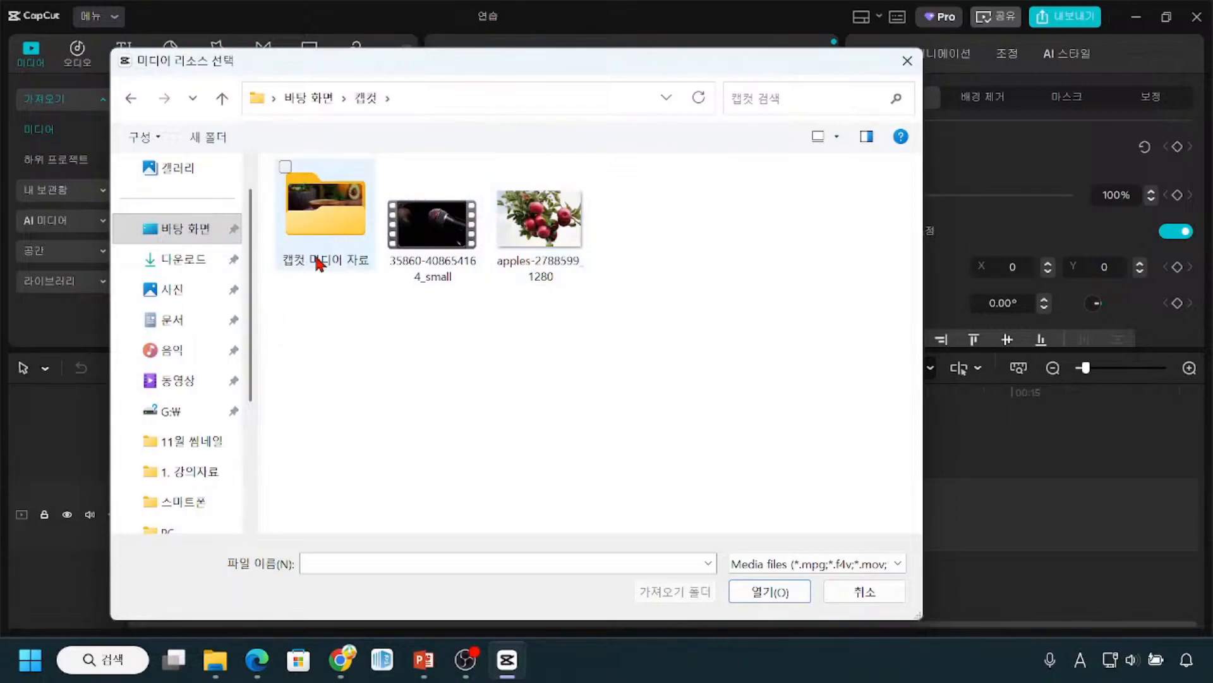
key(ctrl)
key(ctrl)
double_click(318, 262)
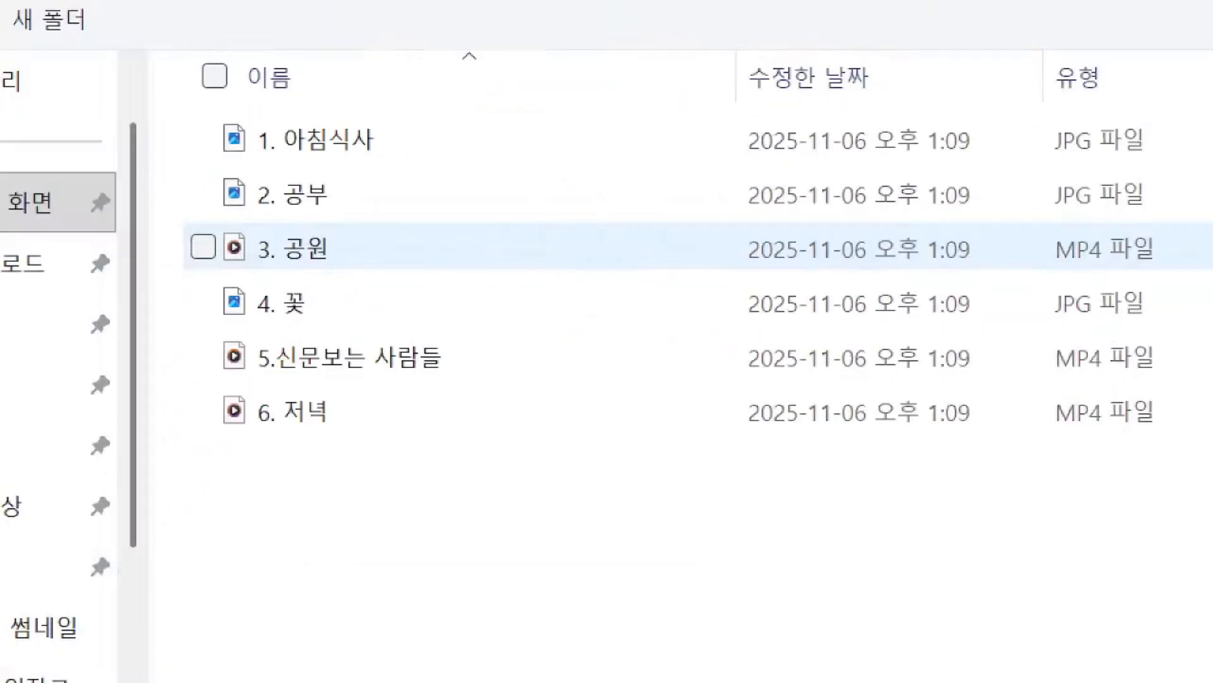
drag(224, 152, 254, 155)
drag(226, 217, 252, 217)
drag(226, 332, 256, 331)
drag(224, 274, 256, 273)
drag(224, 389, 252, 389)
drag(226, 454, 258, 453)
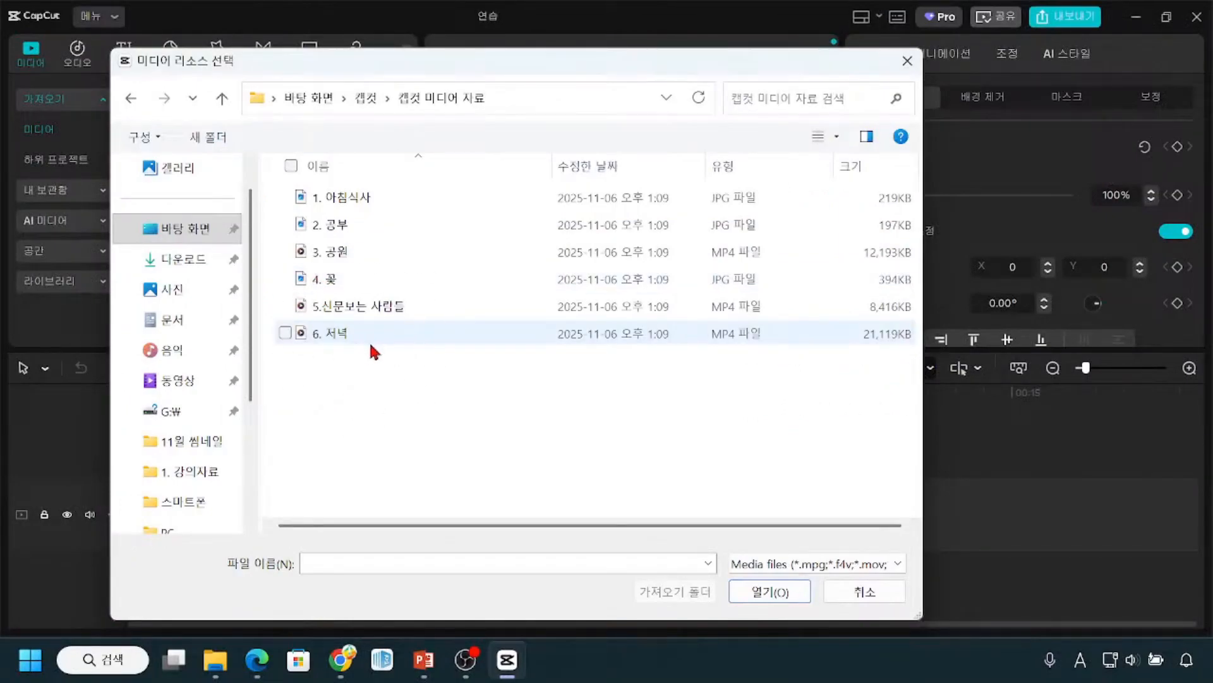
Step: Select the six media files one by one from 6. 저녁 up to 1. 아침식사, and clear the selection
click(323, 335)
ctrl+click(330, 313)
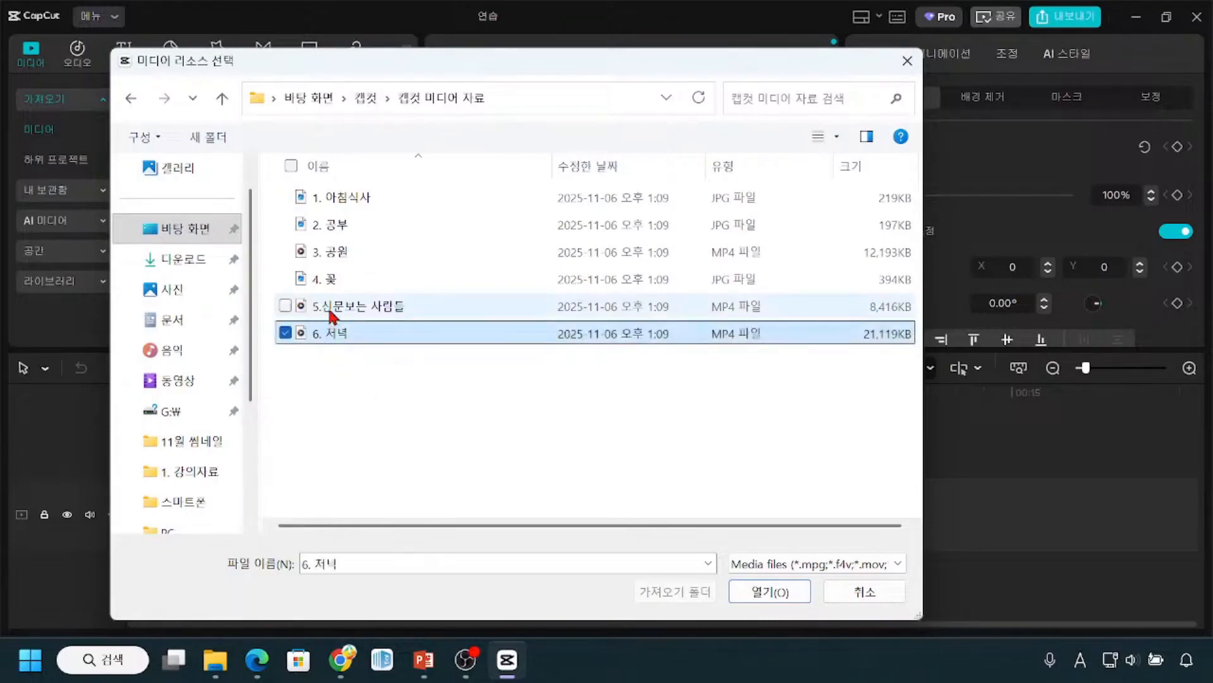
ctrl+click(326, 281)
ctrl+click(328, 251)
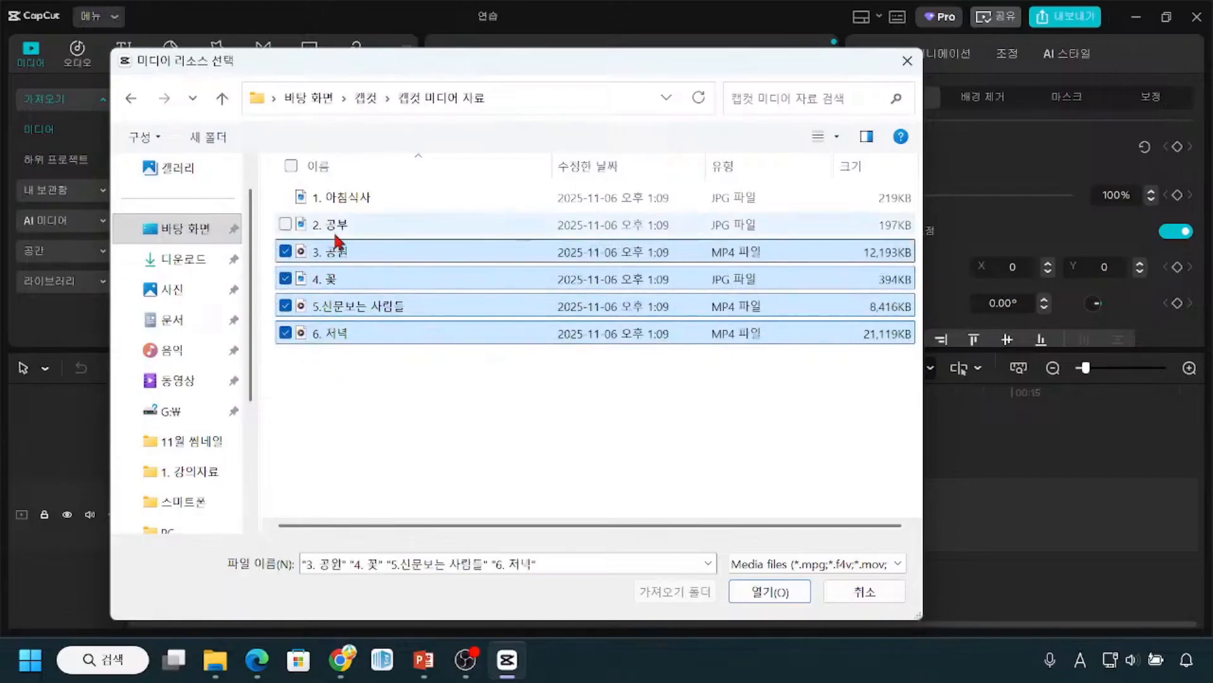
ctrl+click(335, 232)
ctrl+click(336, 198)
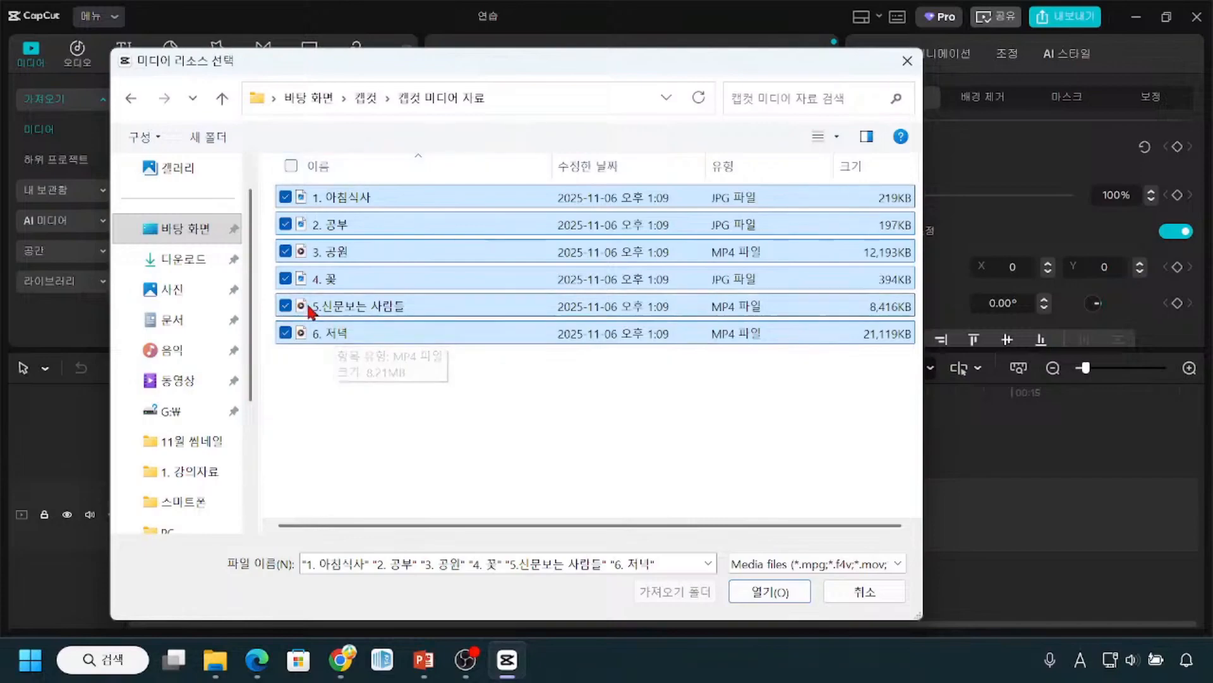
click(340, 278)
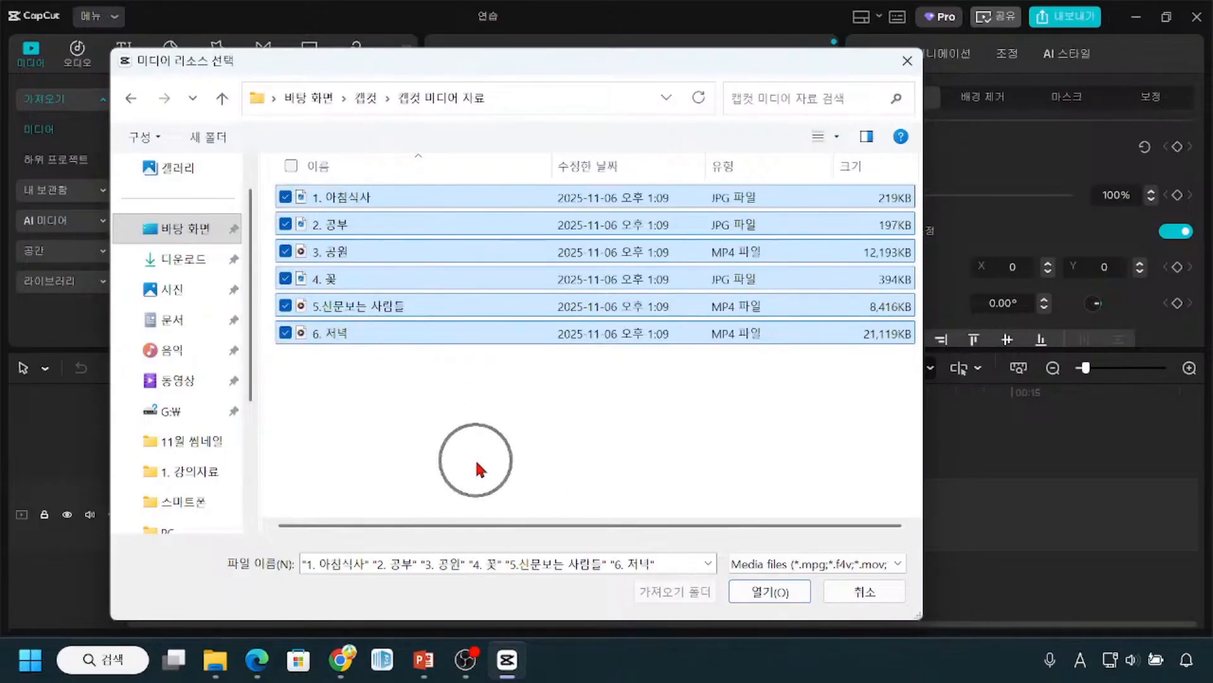
click(475, 457)
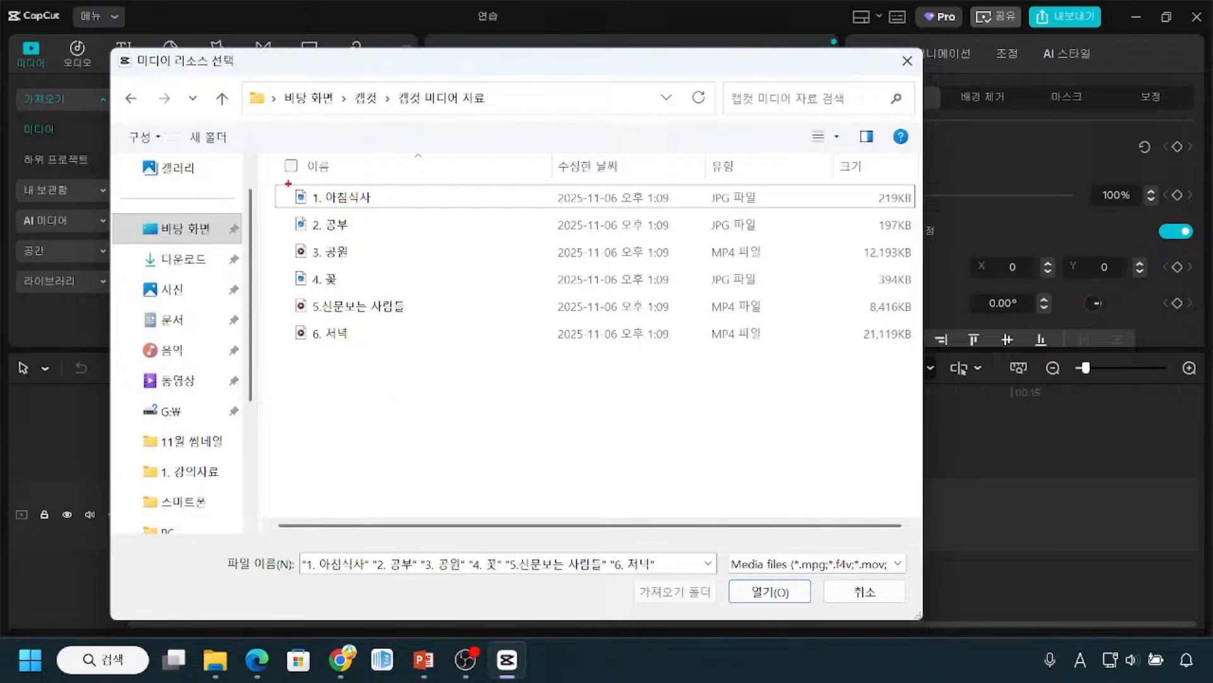
mouse_move(273, 180)
mouse_down()
mouse_move(283, 203)
mouse_move(418, 210)
mouse_up()
mouse_move(282, 321)
mouse_down()
mouse_move(305, 354)
mouse_move(388, 351)
mouse_up()
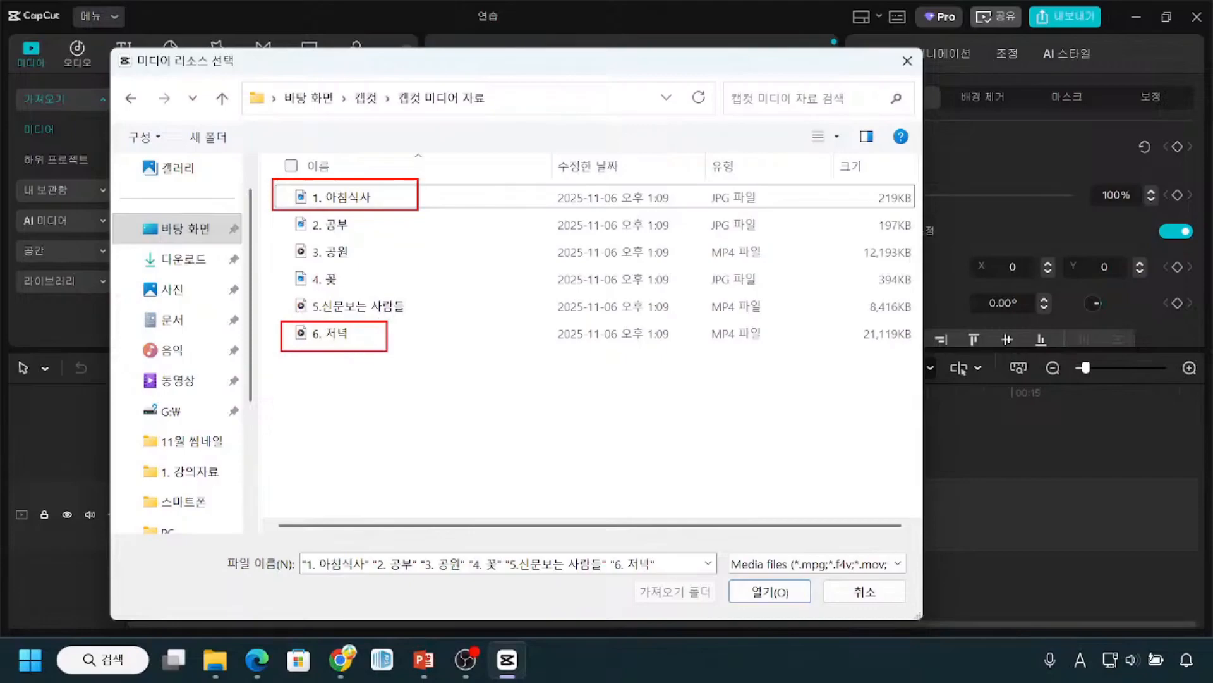
mouse_move(290, 207)
mouse_down()
mouse_move(275, 281)
mouse_move(284, 326)
mouse_up()
key(Escape)
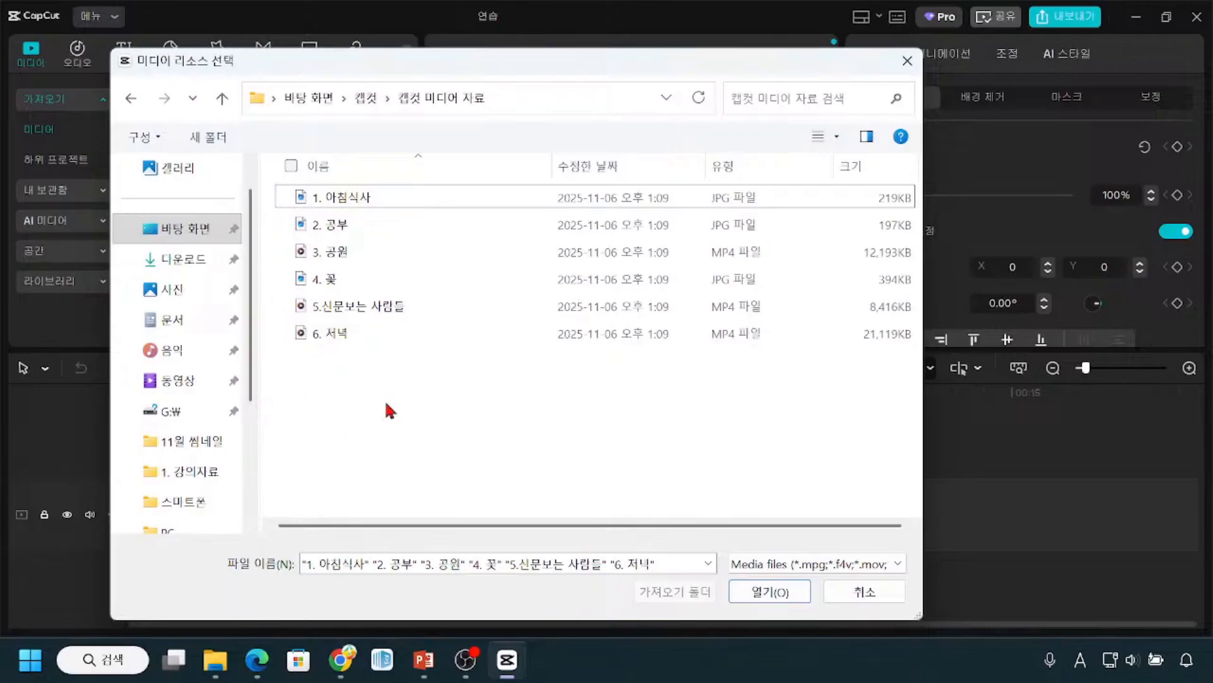
Step: Select the whole range of files from 1. 아침식사 through 6. 저녁 in the file chooser
click(342, 205)
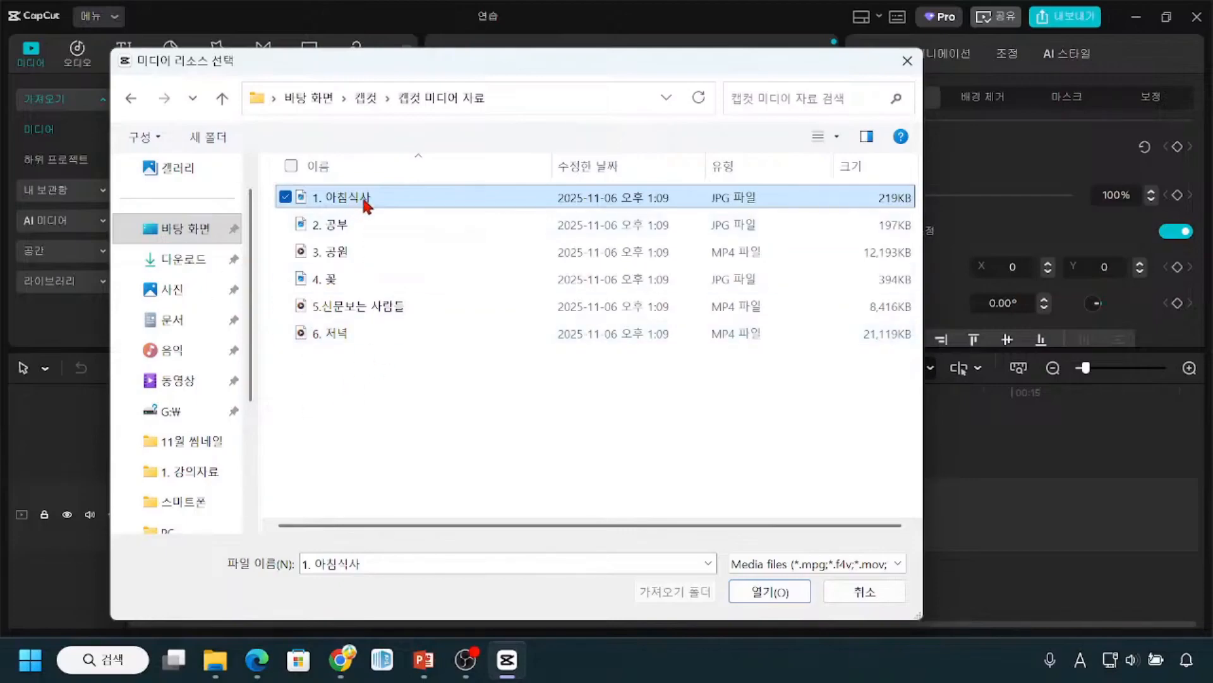
click(351, 366)
click(330, 203)
shift+click(304, 335)
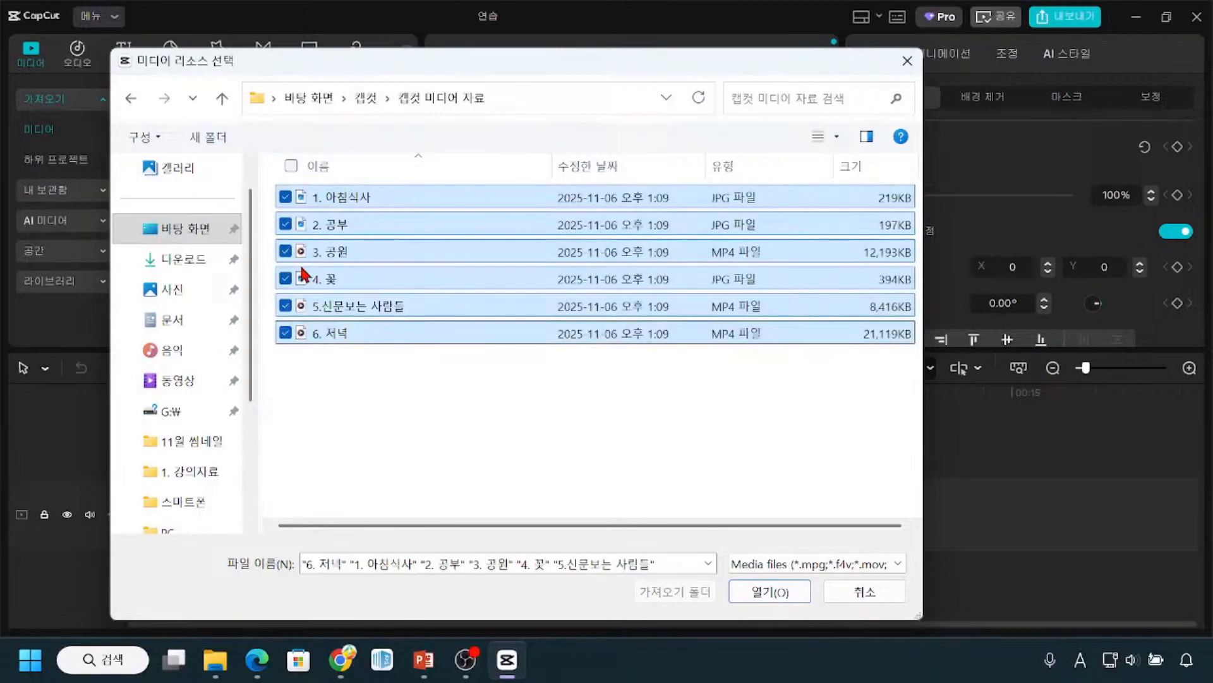
mouse_move(383, 216)
mouse_down()
mouse_move(410, 302)
mouse_move(405, 338)
mouse_up()
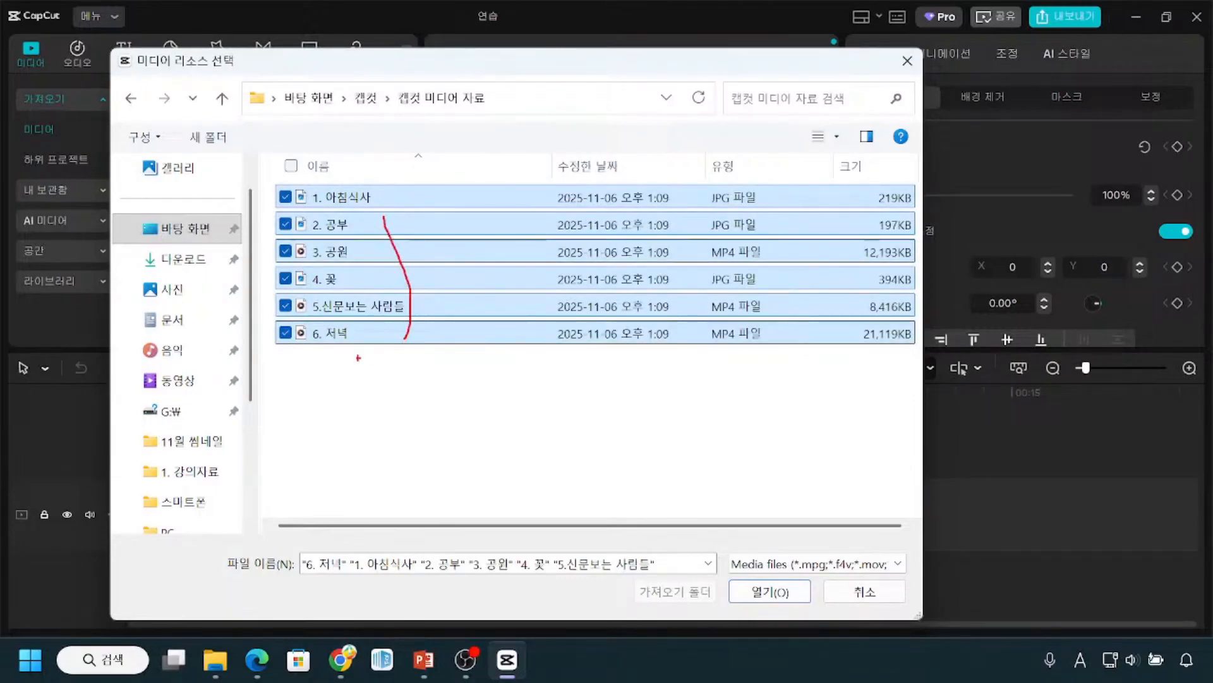
mouse_move(304, 369)
mouse_down()
mouse_move(325, 426)
mouse_move(487, 436)
mouse_up()
mouse_move(365, 384)
mouse_down()
mouse_move(359, 408)
mouse_move(336, 410)
mouse_up()
mouse_move(373, 382)
mouse_down()
mouse_move(360, 409)
mouse_move(380, 407)
mouse_move(391, 378)
mouse_move(384, 417)
mouse_move(398, 405)
mouse_up()
mouse_move(412, 387)
mouse_down()
mouse_move(417, 419)
mouse_move(445, 404)
mouse_up()
mouse_move(536, 368)
mouse_down()
mouse_move(544, 420)
mouse_move(737, 441)
mouse_up()
mouse_move(584, 400)
mouse_down()
mouse_move(606, 409)
mouse_move(653, 414)
mouse_move(684, 386)
mouse_move(661, 428)
mouse_move(698, 432)
mouse_up()
key(ctrl)
key(ctrl)
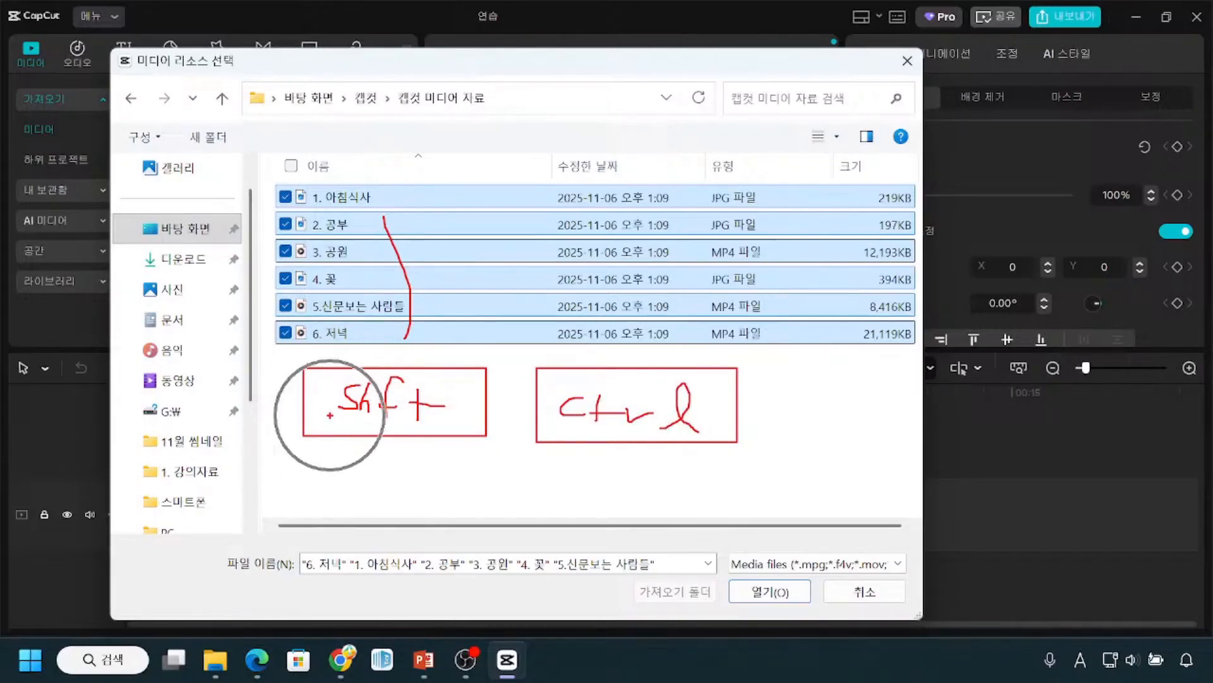
key(ctrl)
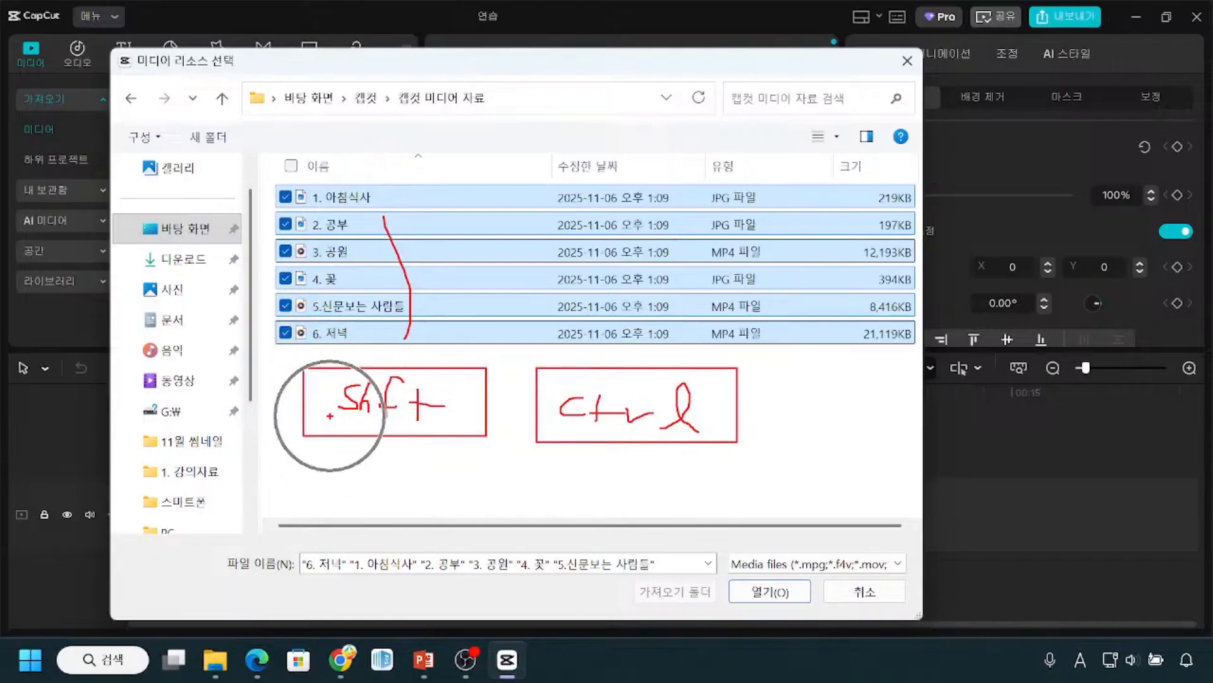
mouse_move(392, 180)
mouse_down()
mouse_move(411, 196)
mouse_move(436, 177)
mouse_up()
mouse_move(422, 331)
mouse_down()
mouse_move(426, 342)
mouse_move(453, 333)
mouse_up()
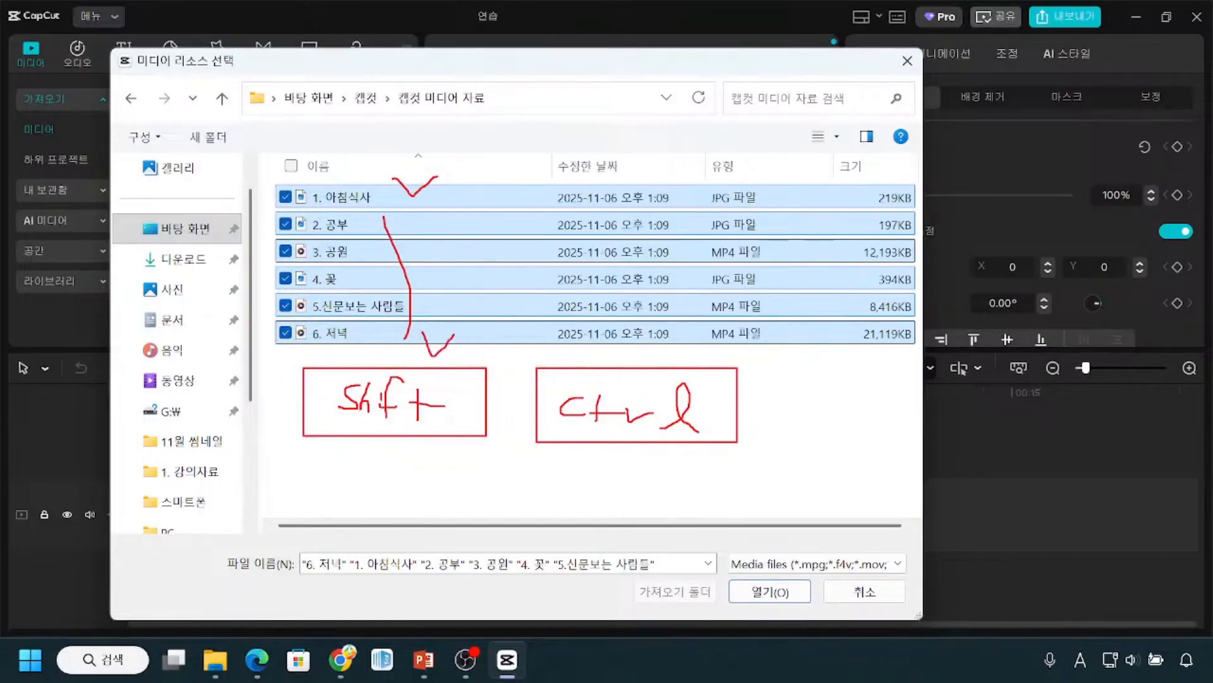
drag(384, 196, 390, 315)
key(ctrl)
key(ctrl)
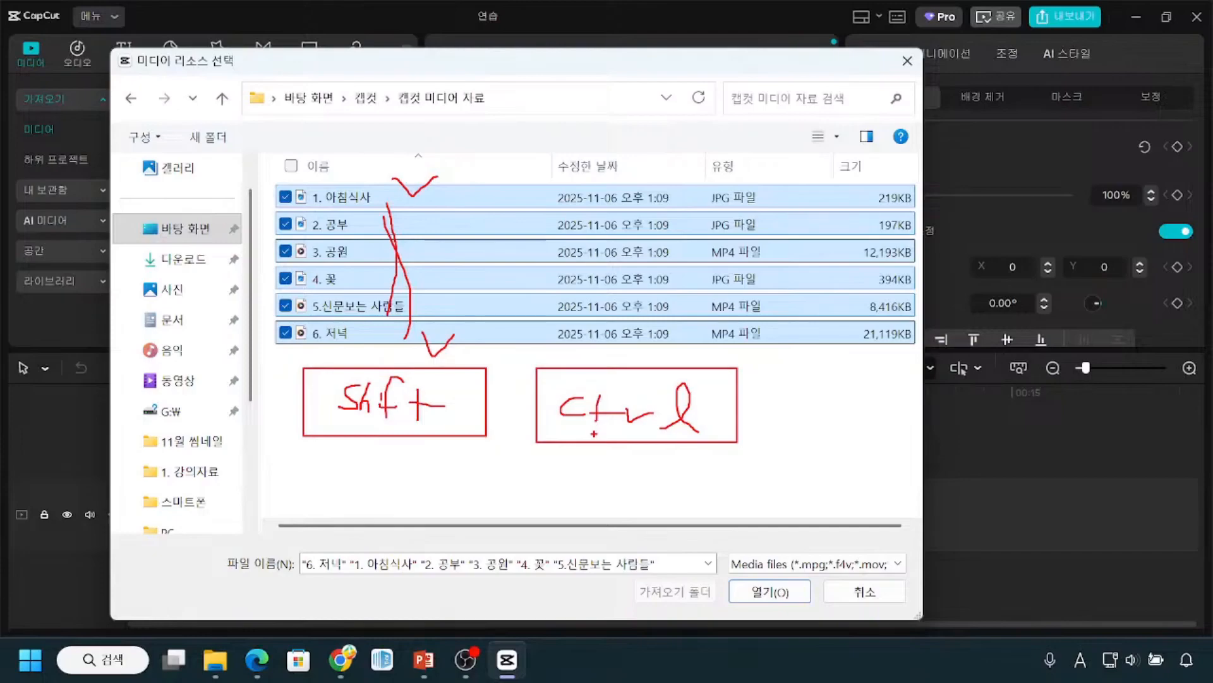
key(Escape)
Step: Select only the non-adjacent files 6. 저녁, 4. 꽃 and 2. 공부, and cancel the file chooser
click(477, 476)
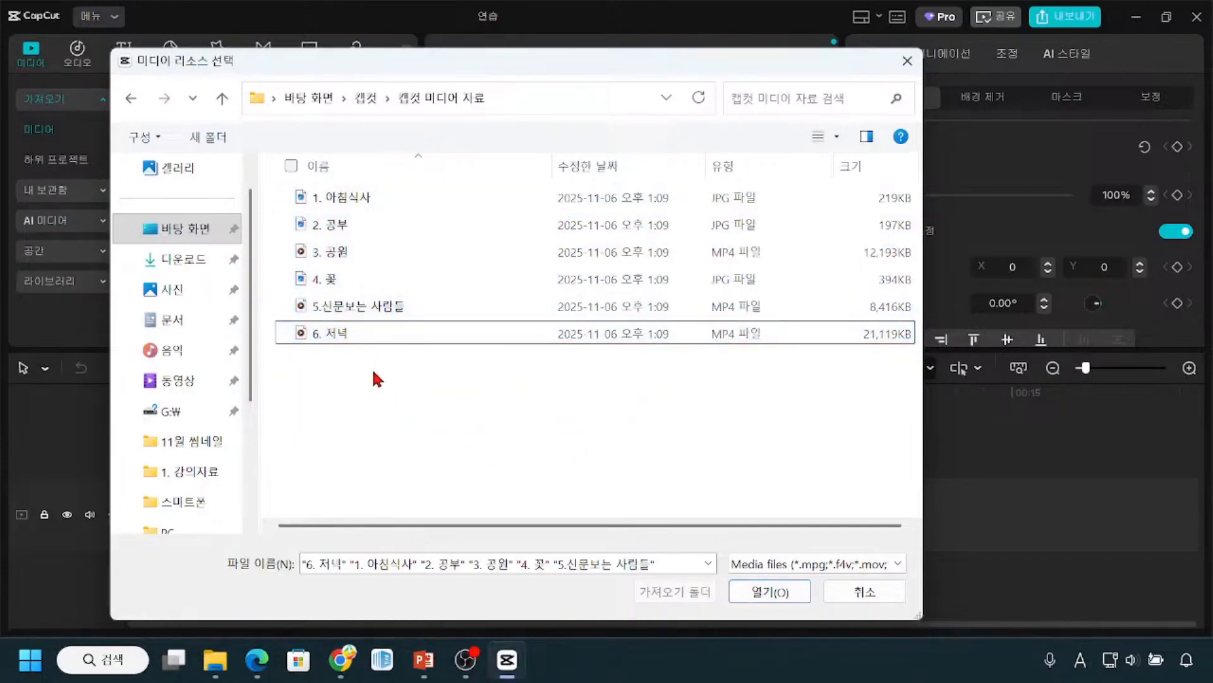
click(332, 336)
ctrl+click(326, 280)
ctrl+click(332, 223)
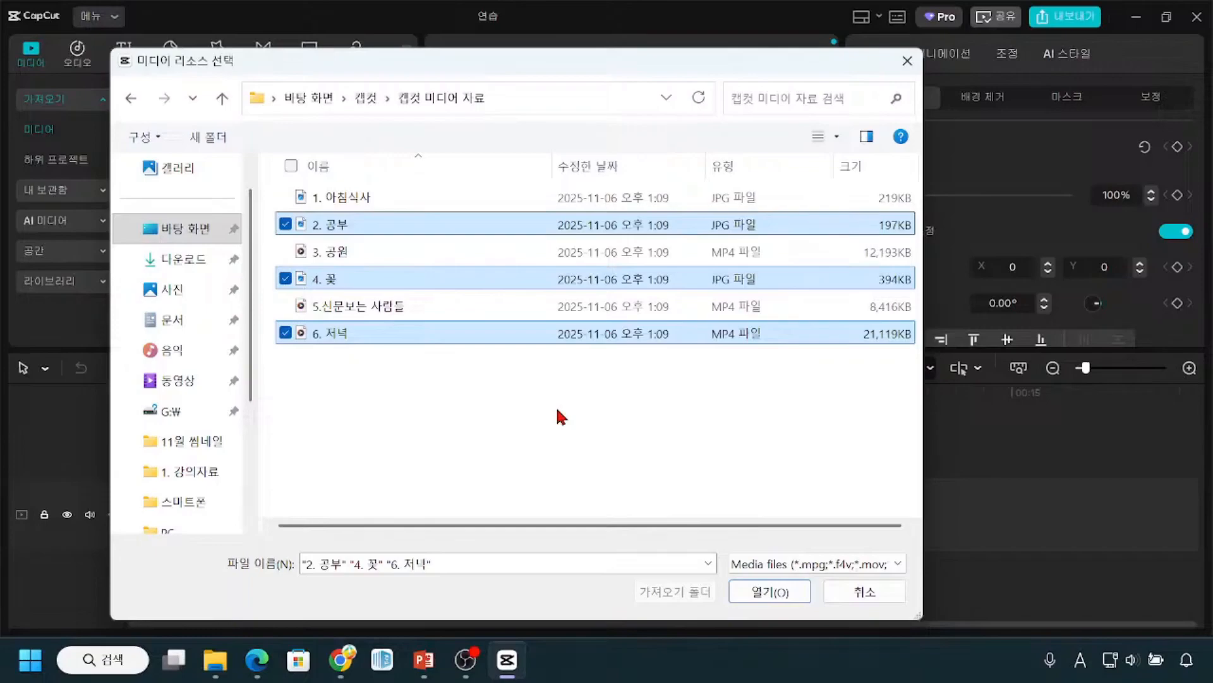
key(Escape)
Step: Start a new media import and open the 캡컷 미디어 자료 folder within 캡컷 on the desktop
click(169, 101)
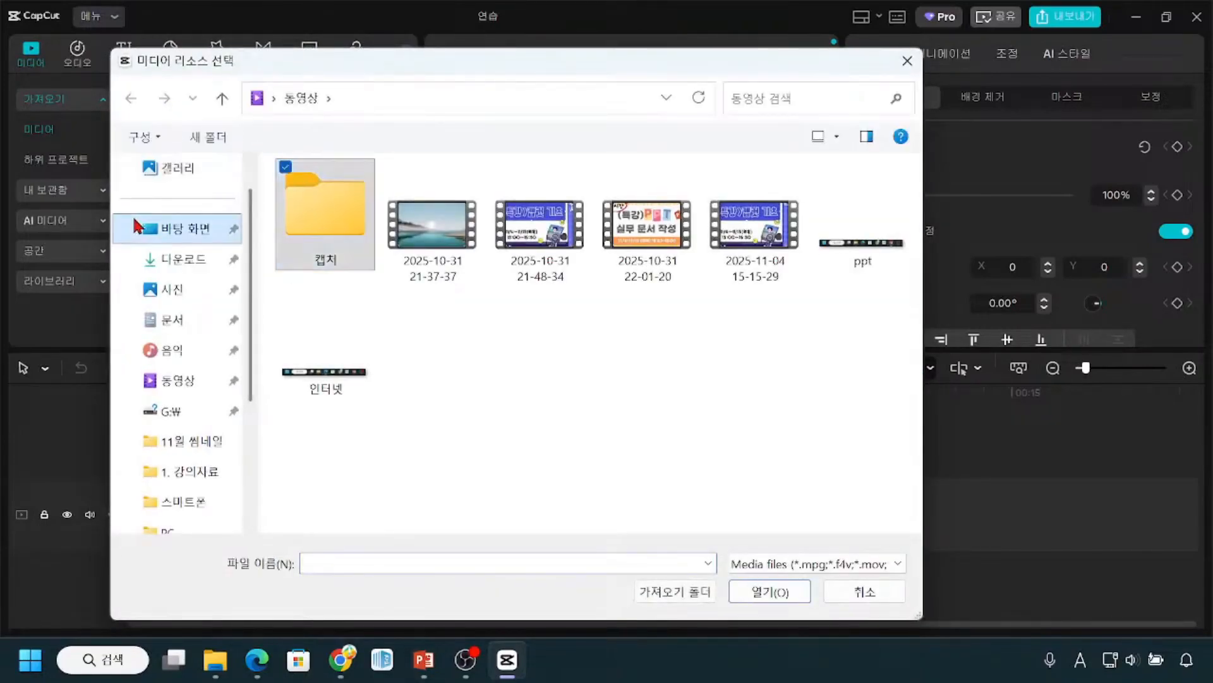
click(170, 225)
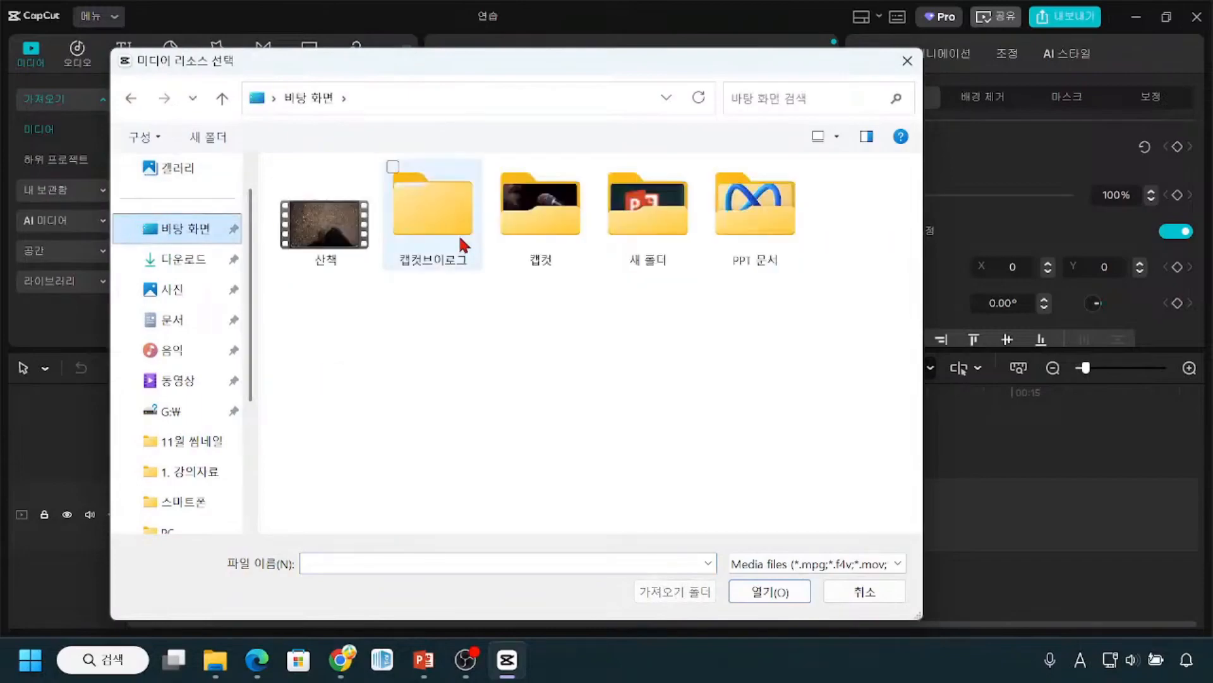
double_click(532, 228)
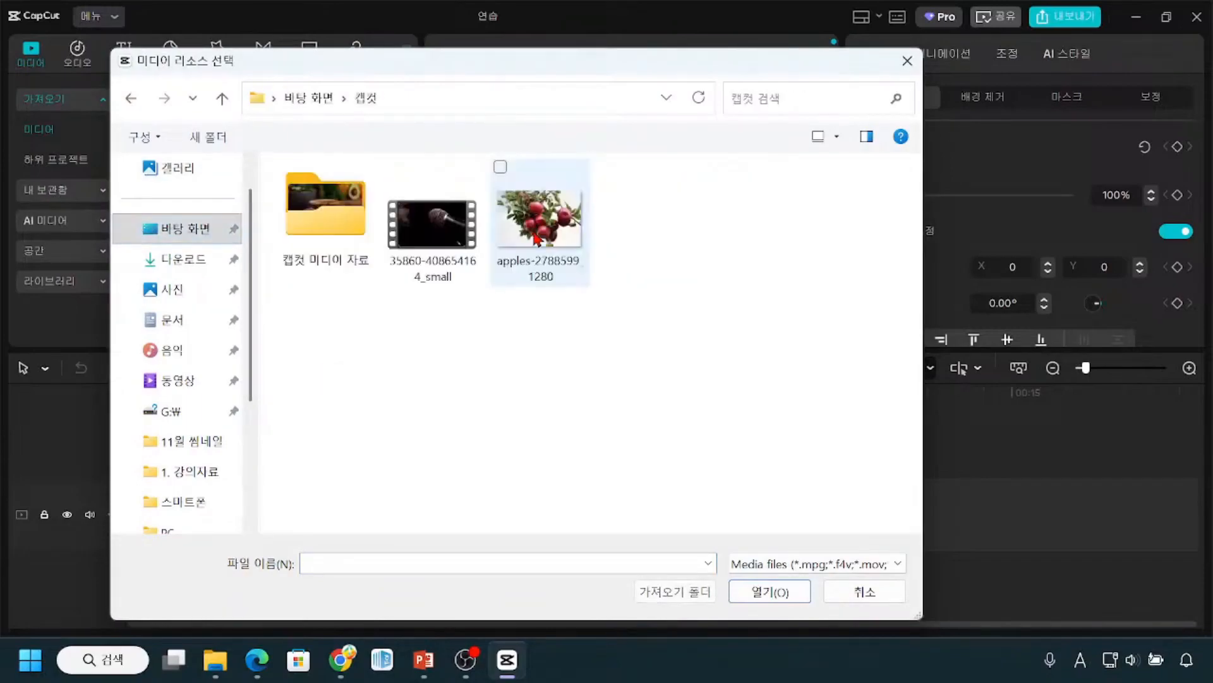
double_click(312, 233)
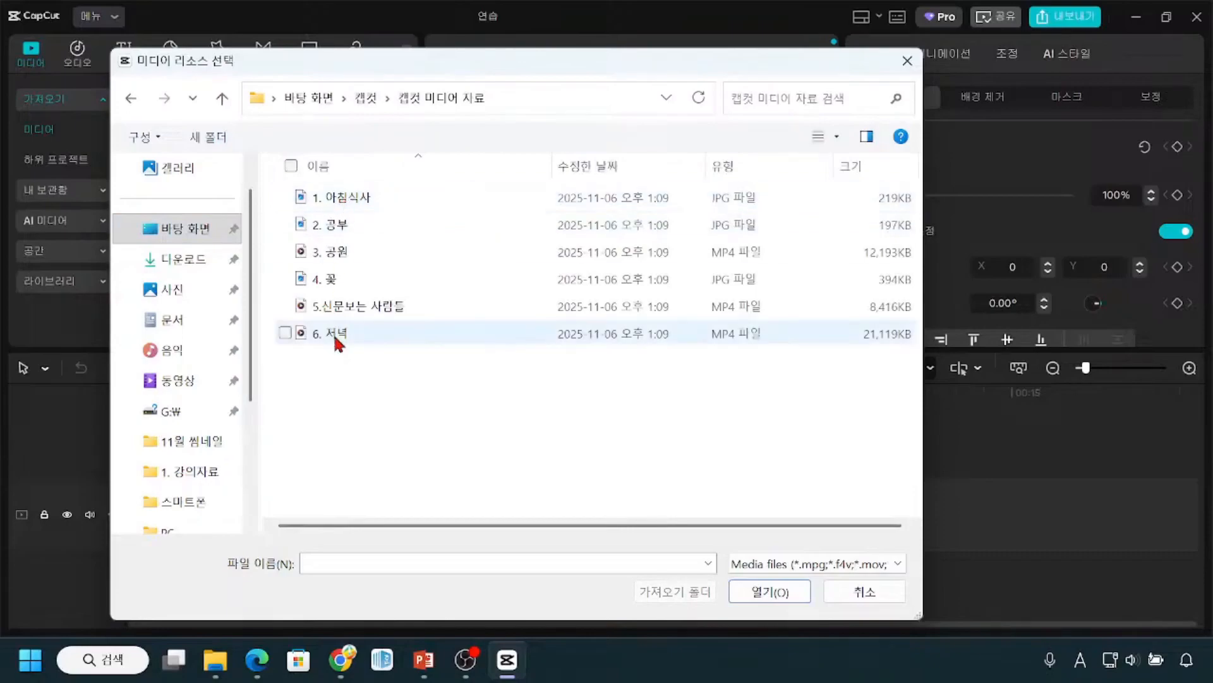
Step: Import all six files from 1. 아침식사 through 6. 저녁 into the media library
click(329, 201)
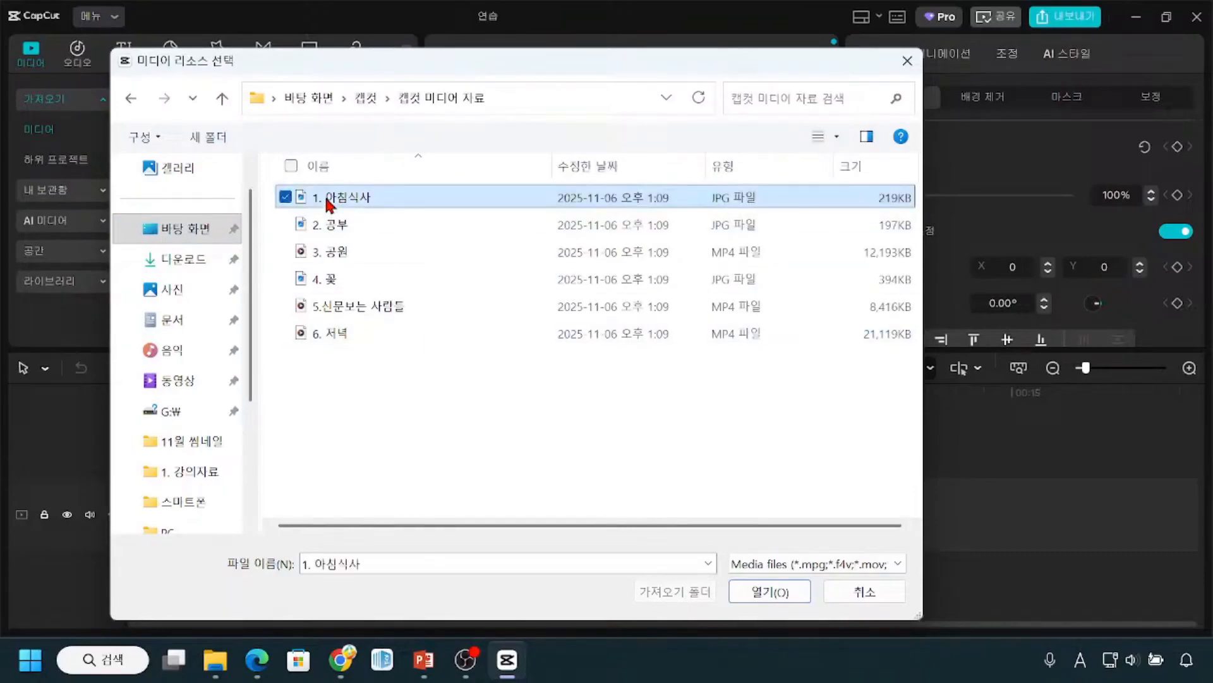
shift+click(317, 331)
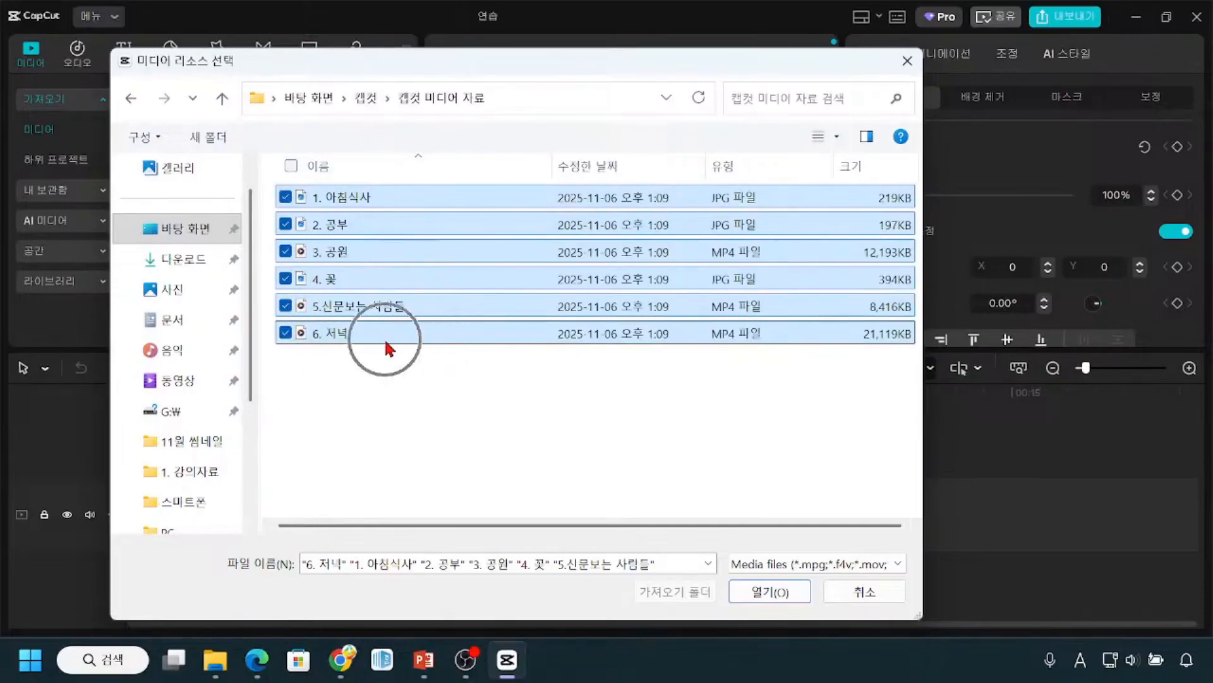
click(753, 597)
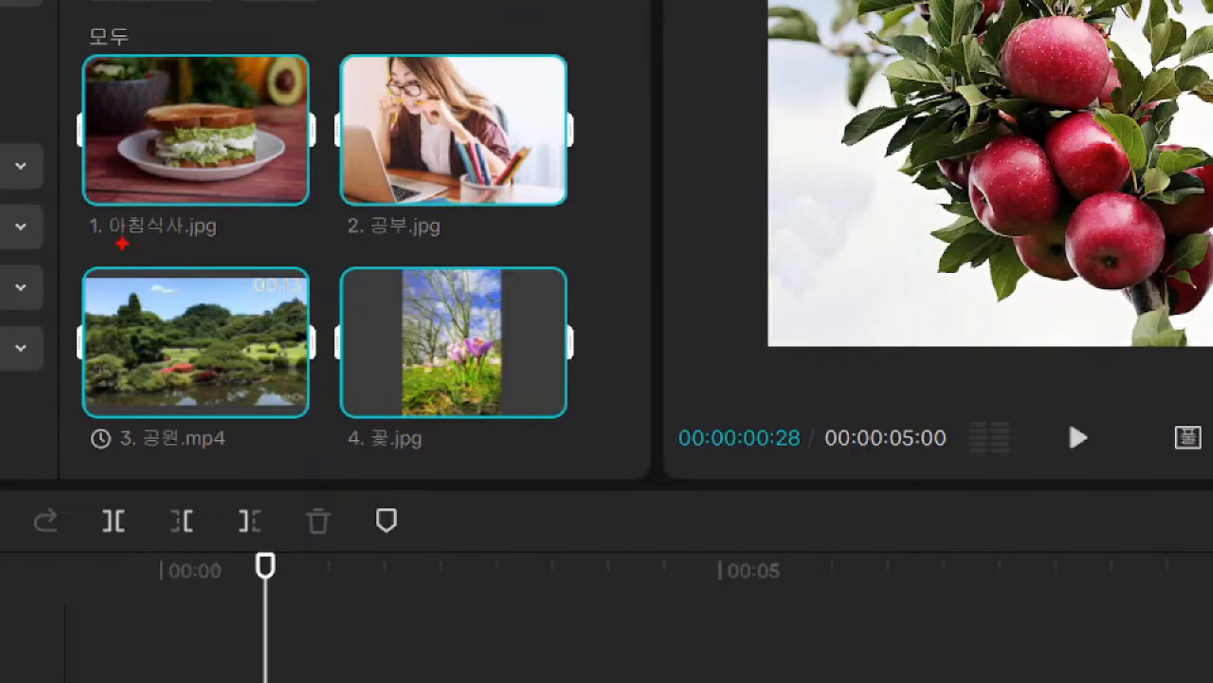
Step: Examine the thumbnails, file names and durations of the imported media from 1. 아침식사.jpg to 6. 저녁.mp4
drag(122, 241, 180, 249)
mouse_move(183, 94)
mouse_down()
mouse_move(202, 108)
mouse_move(224, 84)
mouse_up()
drag(397, 180, 435, 178)
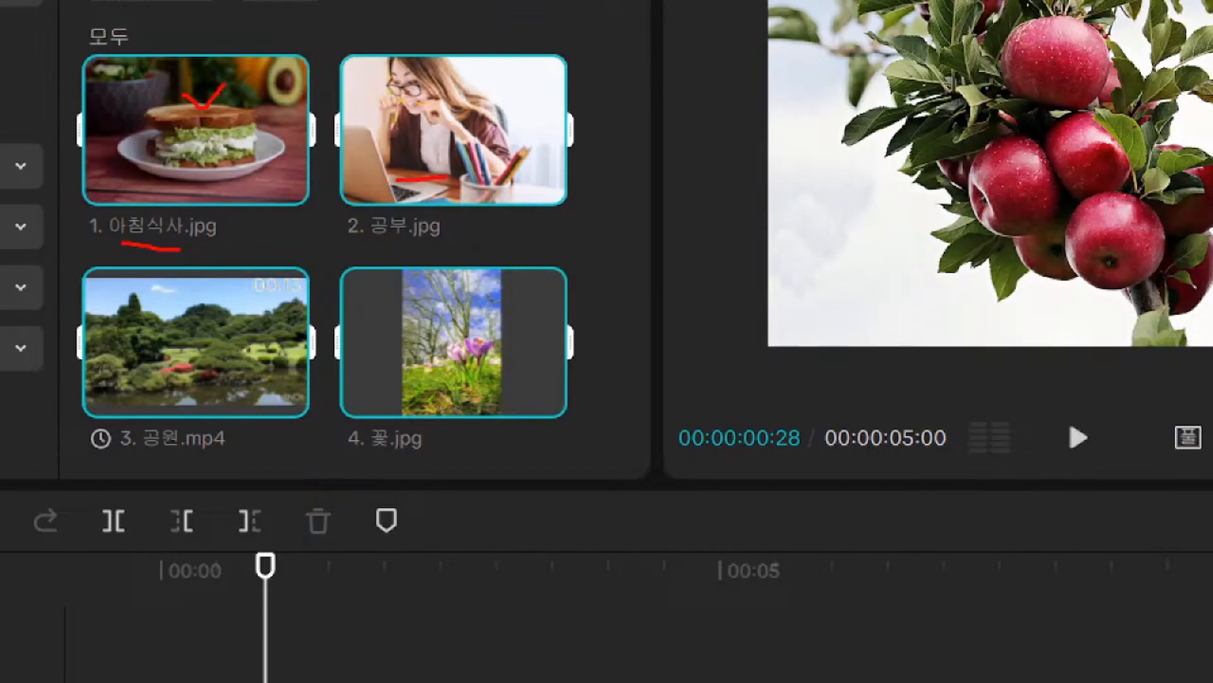
drag(134, 400, 203, 400)
drag(182, 462, 234, 459)
drag(383, 458, 466, 452)
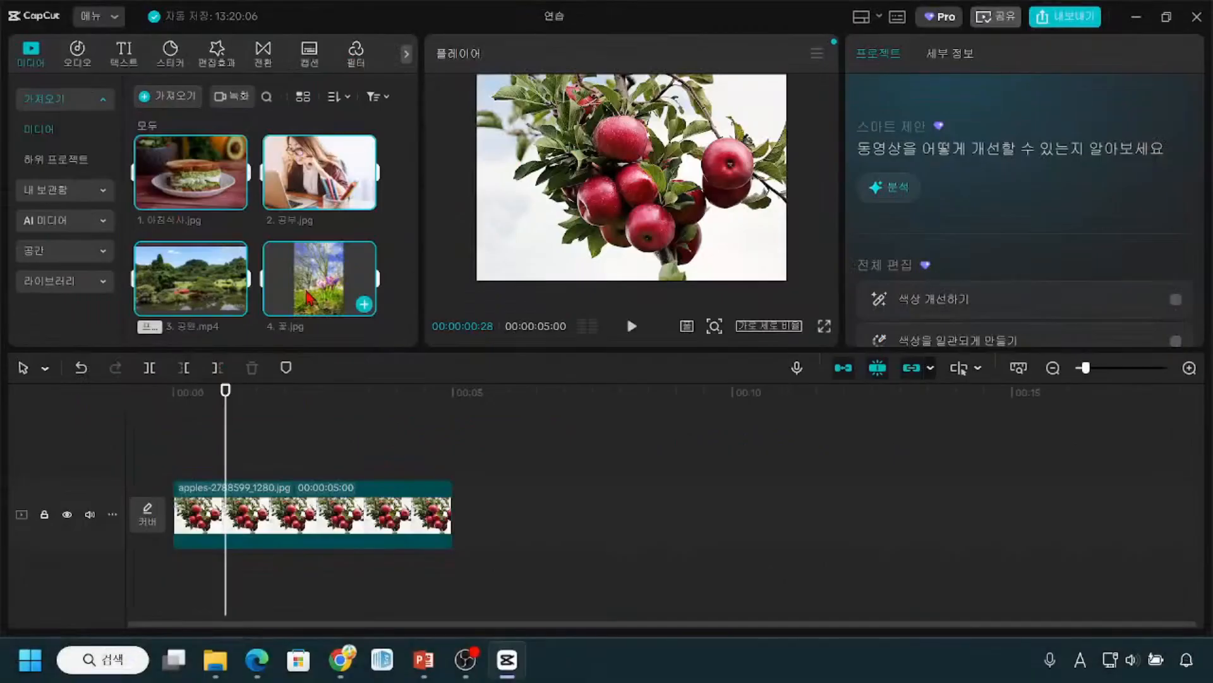
scroll(307, 296, down, 2)
scroll(190, 278, down, 2)
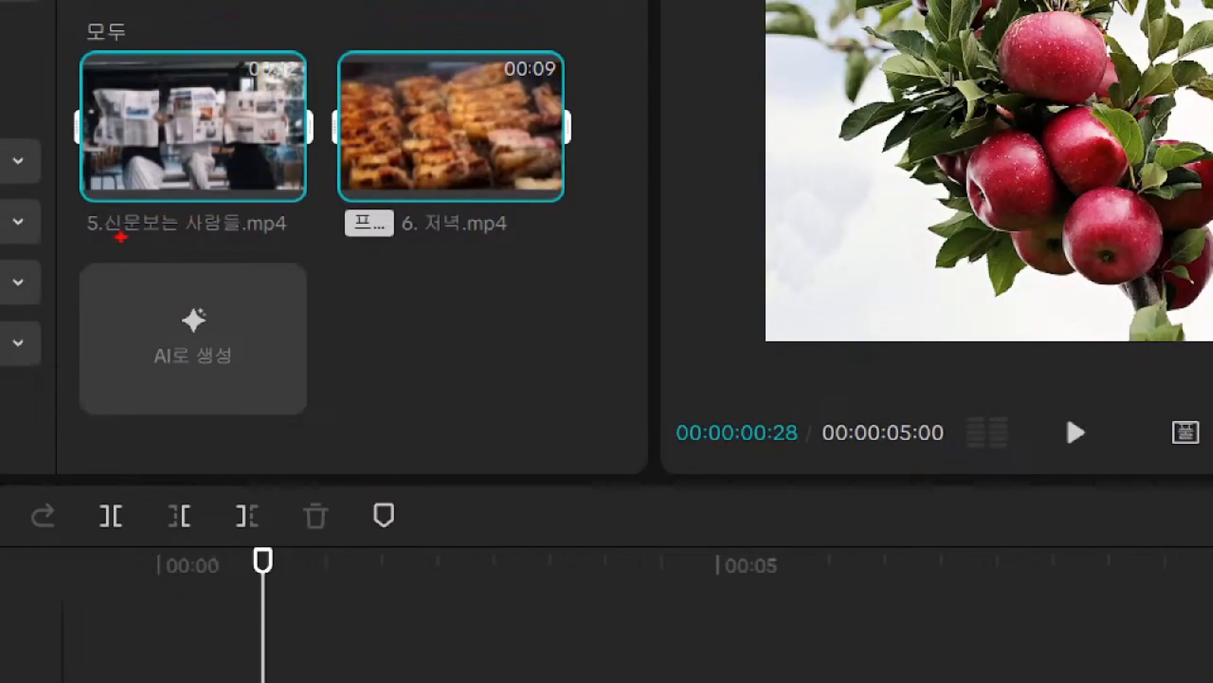
drag(122, 206, 155, 206)
mouse_move(487, 58)
mouse_down()
mouse_move(518, 88)
mouse_move(565, 89)
mouse_up()
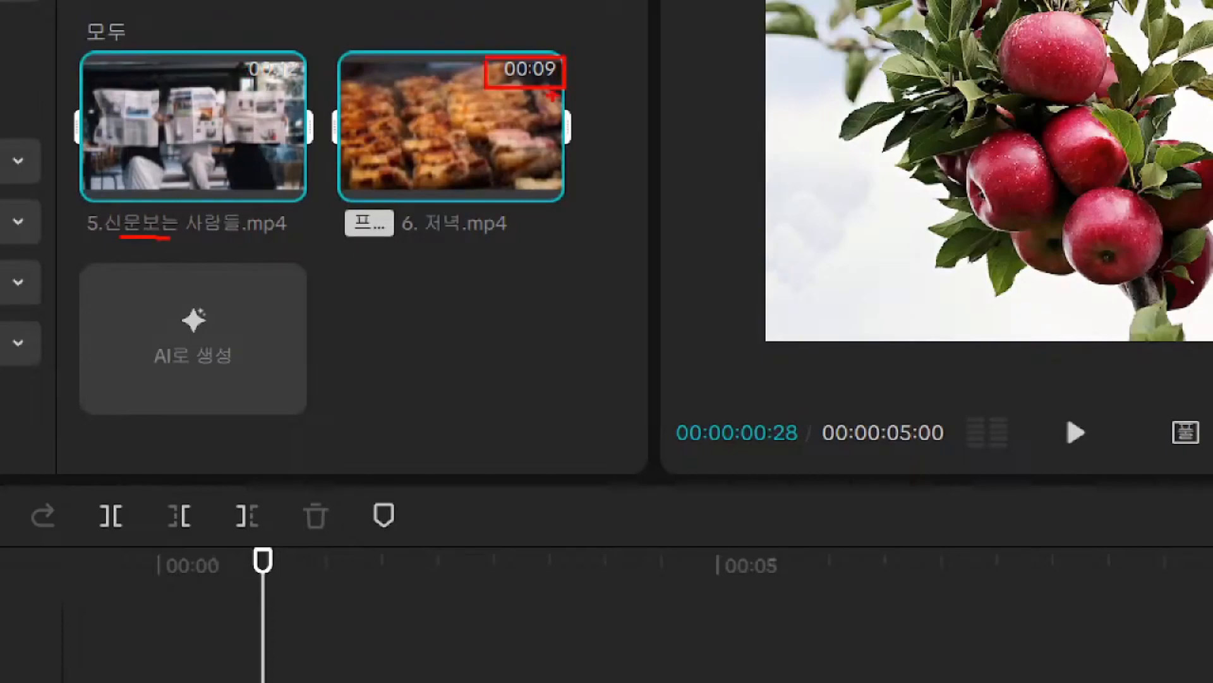
drag(399, 248, 464, 249)
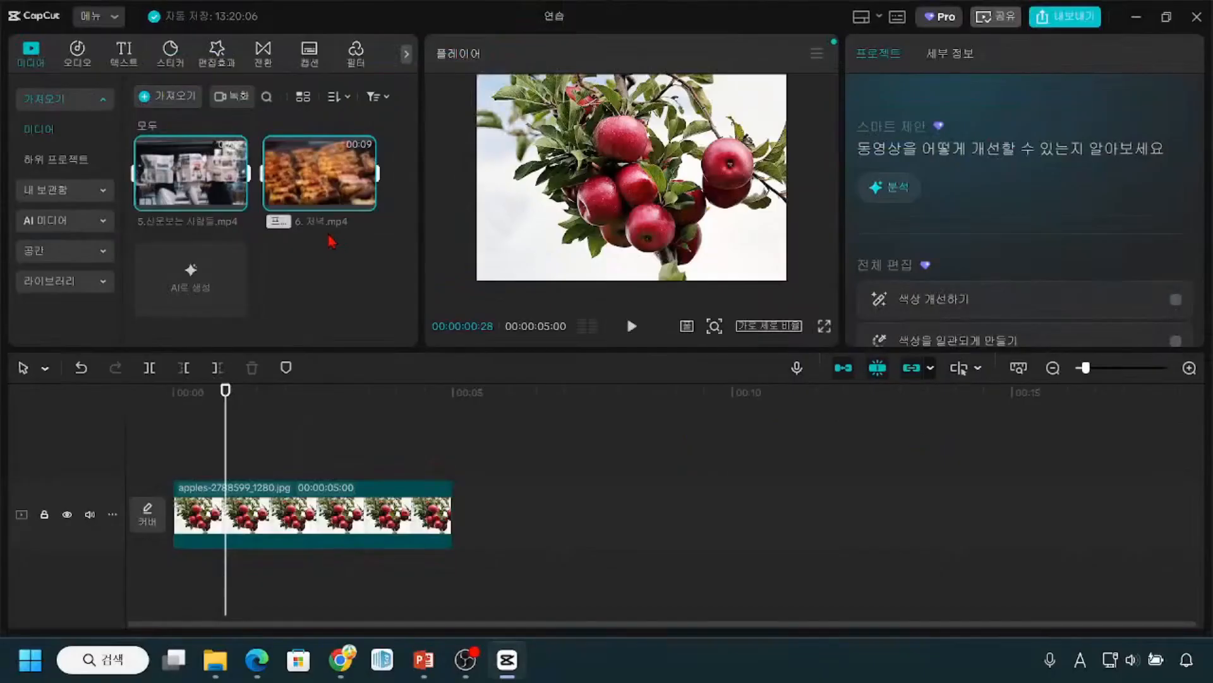
scroll(404, 359, up, 3)
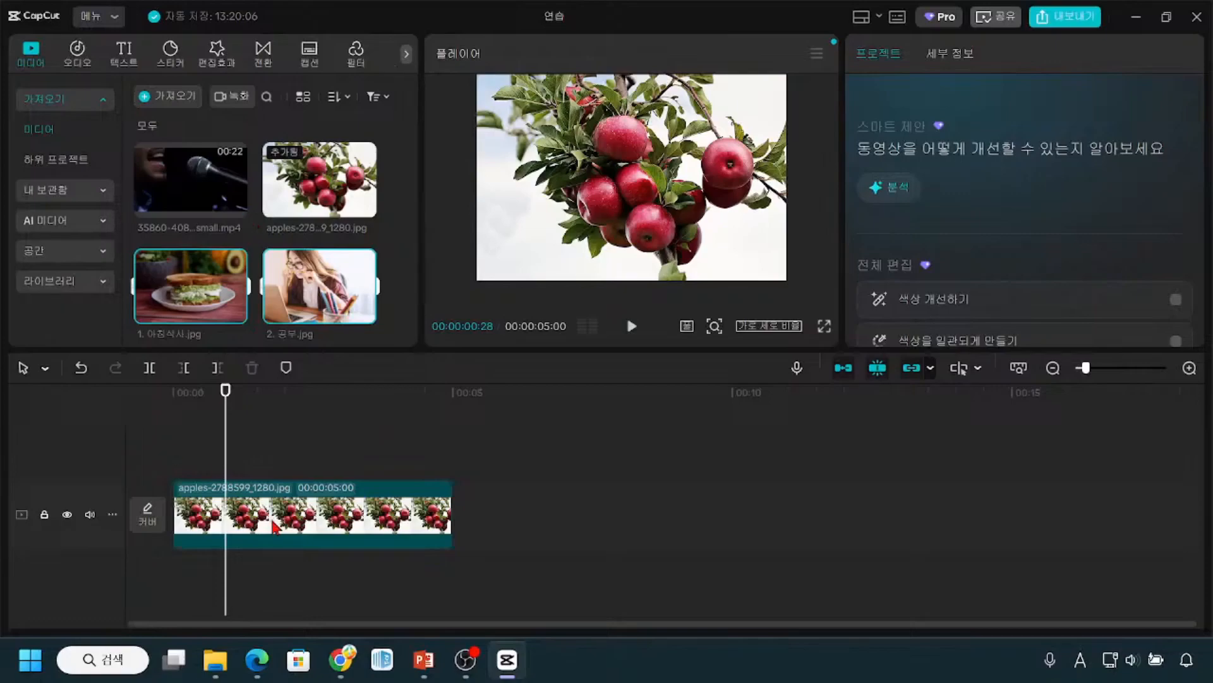
click(461, 522)
key(ctrl)
key(ctrl)
mouse_move(236, 206)
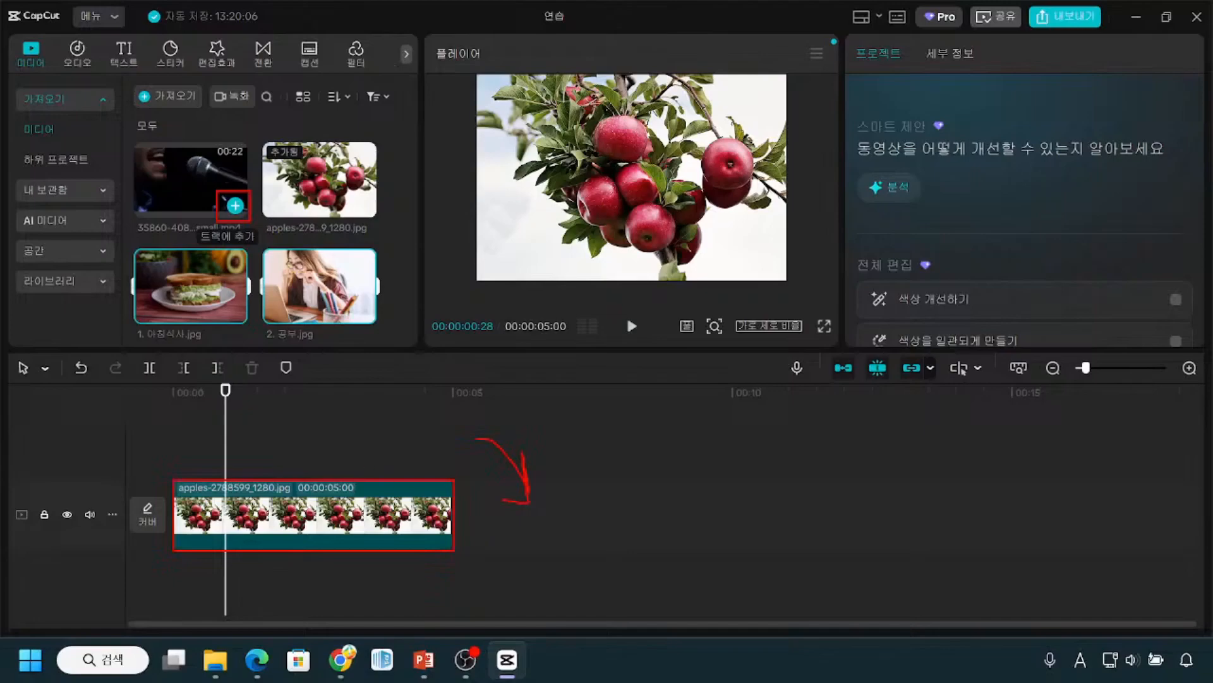
drag(203, 423, 154, 467)
mouse_move(528, 461)
mouse_down()
mouse_move(532, 485)
mouse_move(534, 465)
mouse_up()
key(ctrl)
mouse_move(456, 479)
mouse_down()
mouse_move(551, 537)
mouse_move(755, 557)
mouse_up()
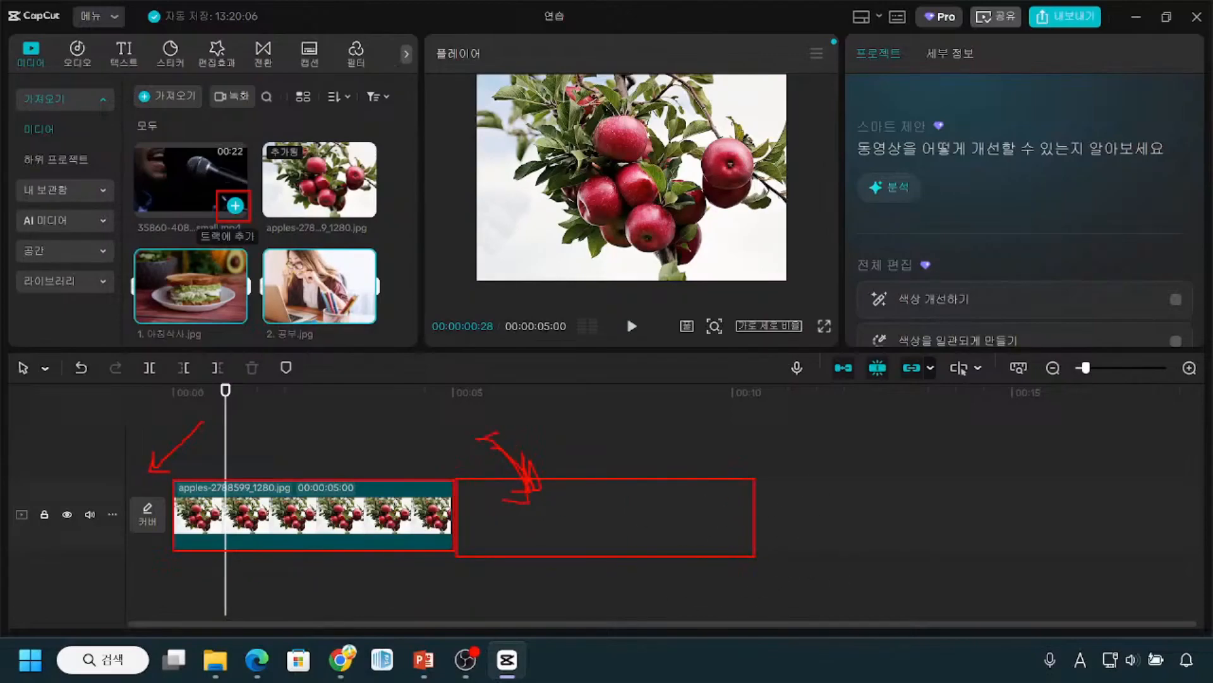
mouse_move(485, 520)
mouse_down()
mouse_move(534, 514)
mouse_move(559, 490)
mouse_move(548, 448)
mouse_move(497, 433)
mouse_up()
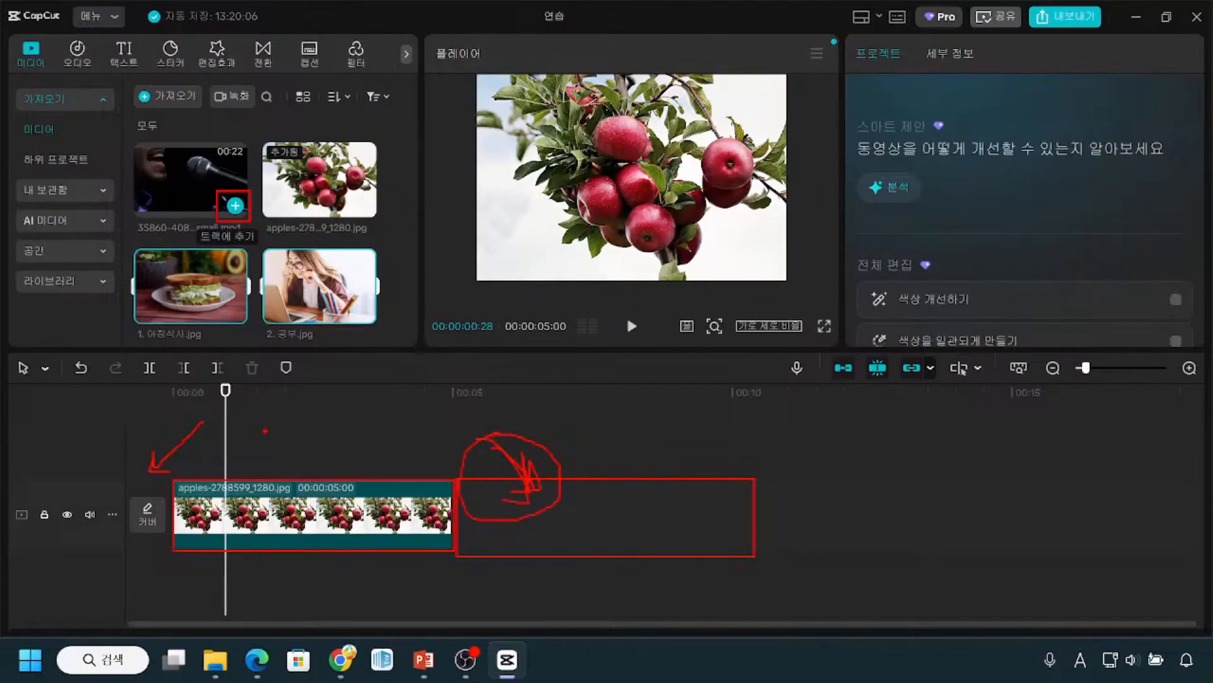
mouse_move(242, 428)
mouse_down()
mouse_move(203, 444)
mouse_move(220, 464)
mouse_move(261, 458)
mouse_move(232, 432)
mouse_up()
key(Escape)
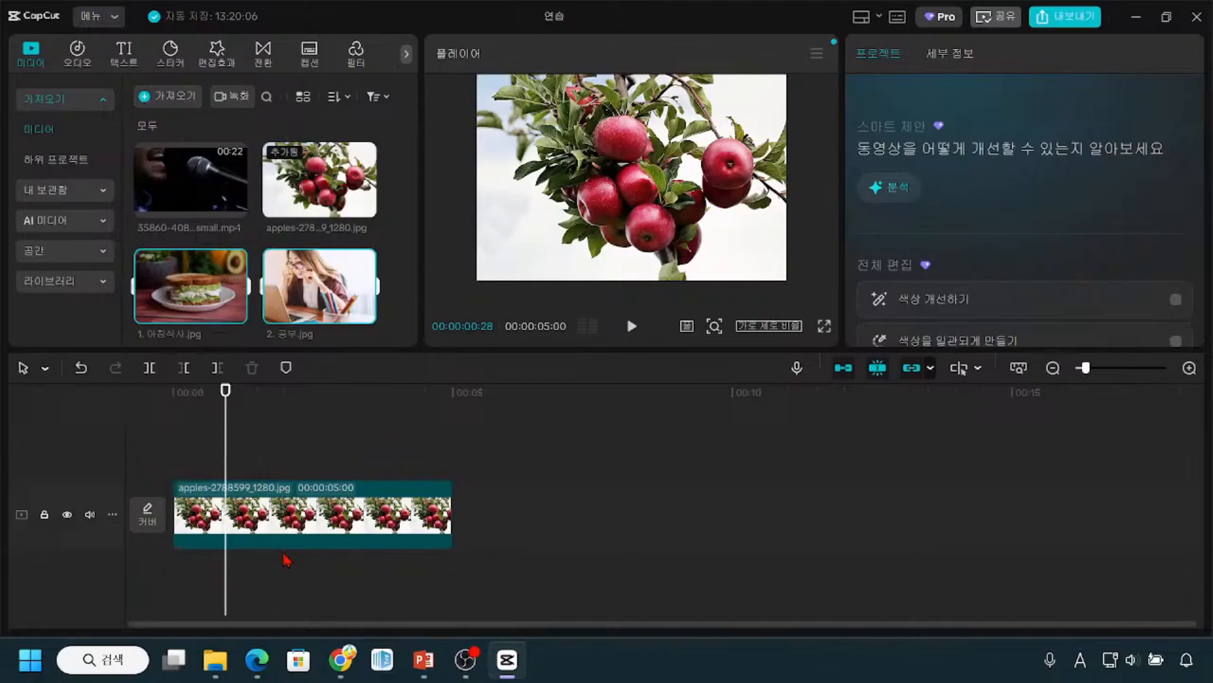
click(626, 541)
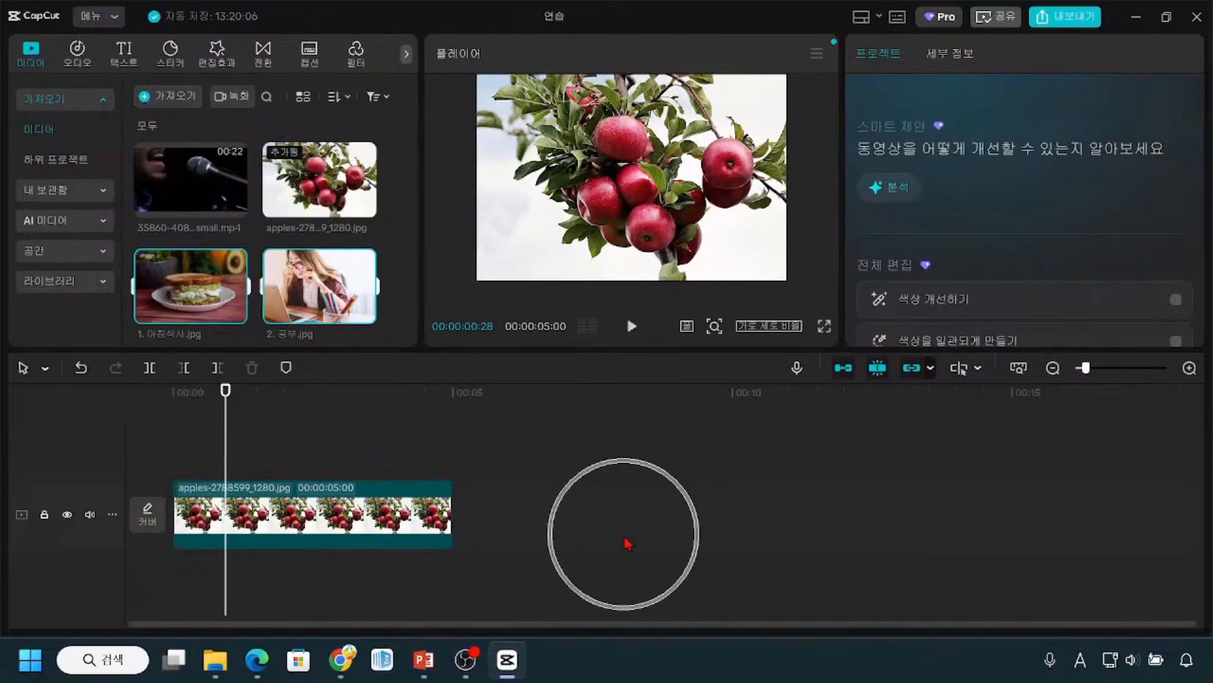
click(626, 541)
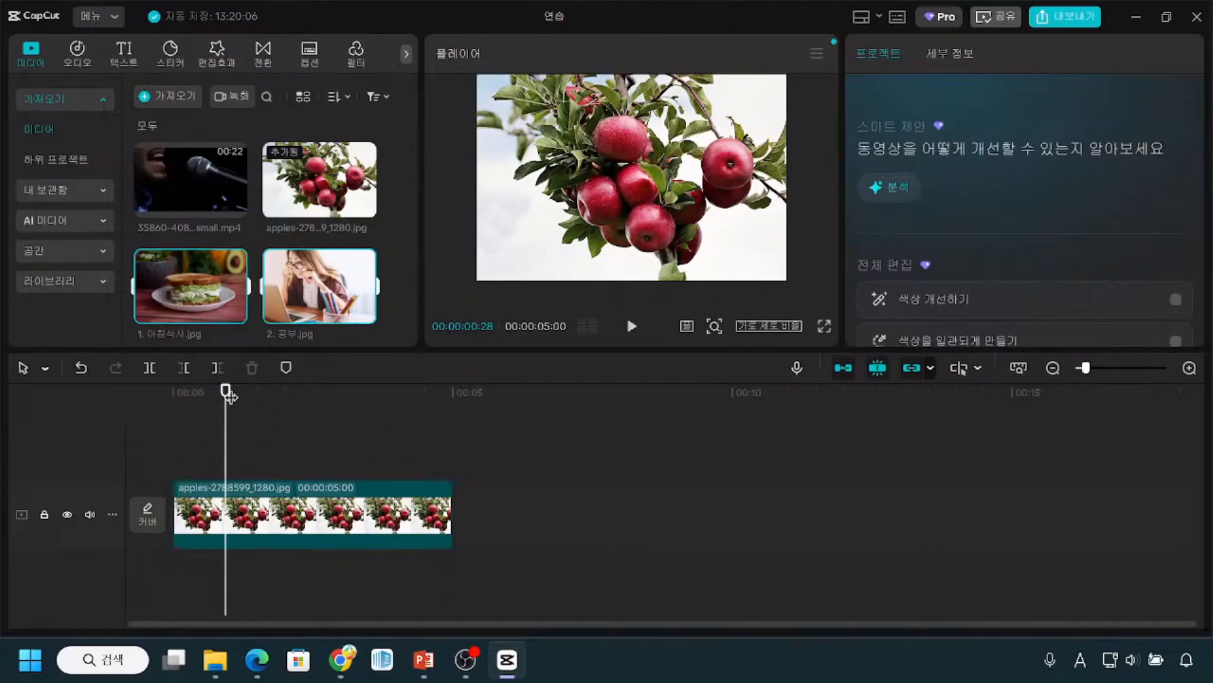
Step: Move the playhead to the end of the apples clip at 00:00:05:00
key(ctrl)
key(ctrl)
key(ctrl)
drag(226, 392, 227, 393)
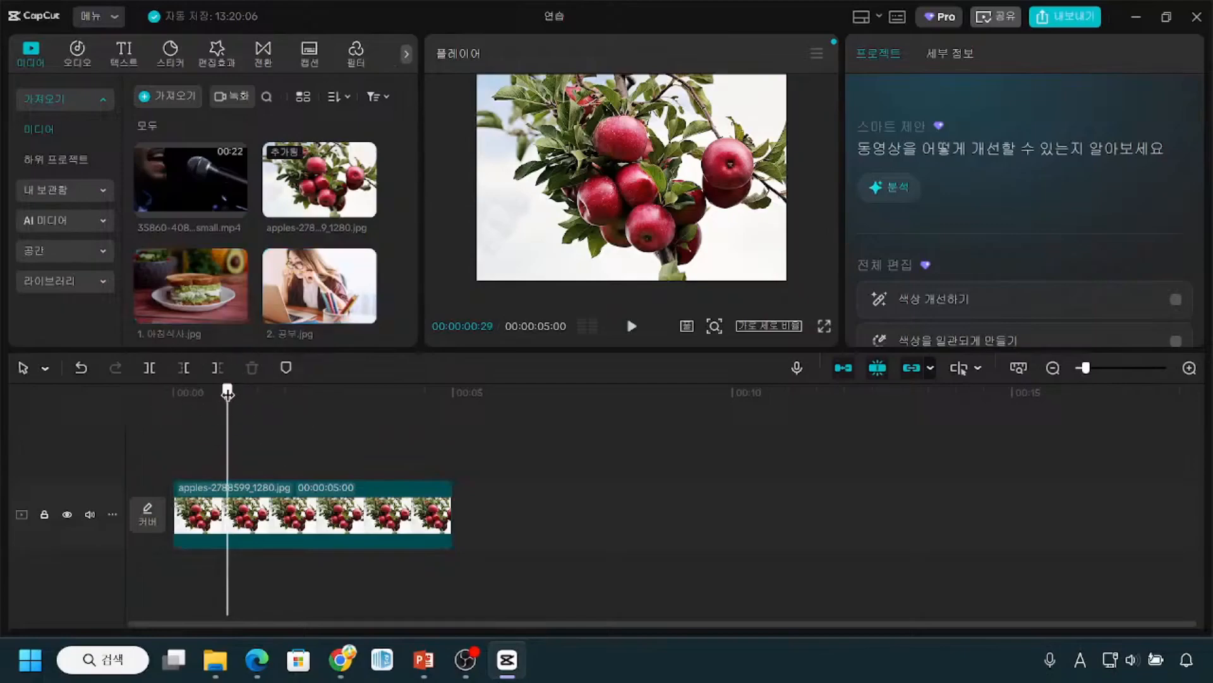
drag(228, 393, 452, 394)
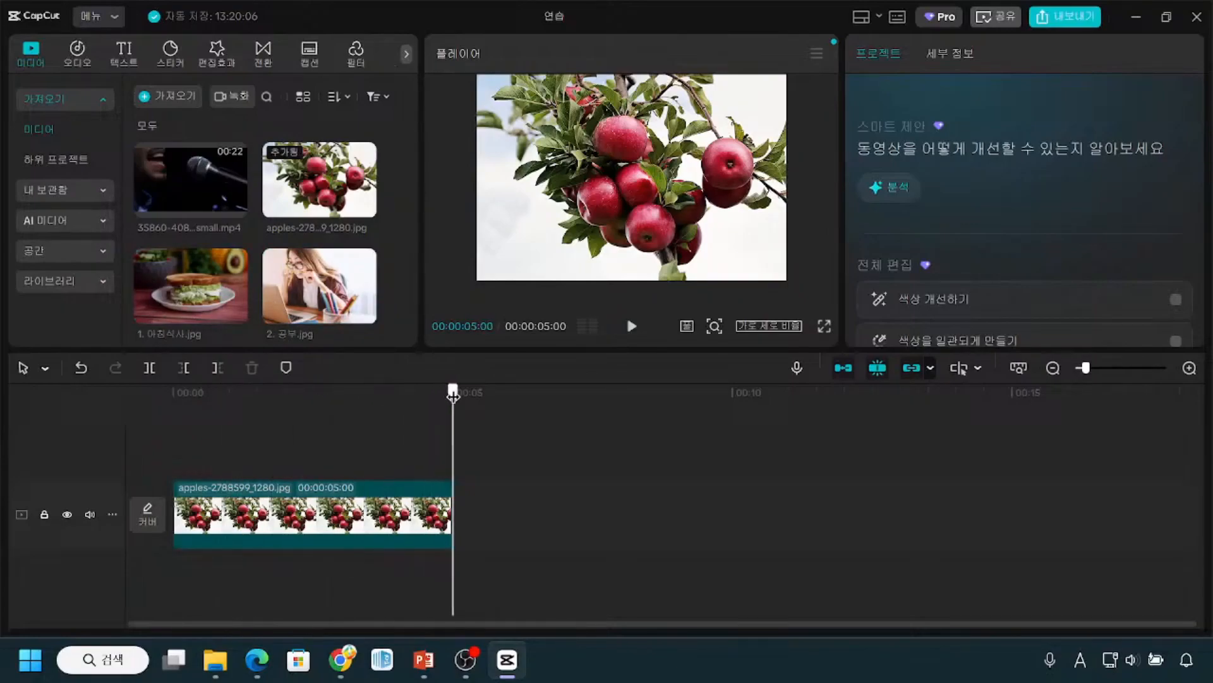
click(257, 532)
click(257, 533)
click(459, 576)
click(459, 576)
click(458, 576)
click(459, 576)
click(458, 576)
click(458, 565)
click(480, 523)
click(480, 525)
click(481, 527)
click(483, 530)
key(ctrl+2)
mouse_move(456, 478)
mouse_down()
mouse_move(470, 515)
mouse_move(619, 545)
mouse_move(699, 544)
mouse_up()
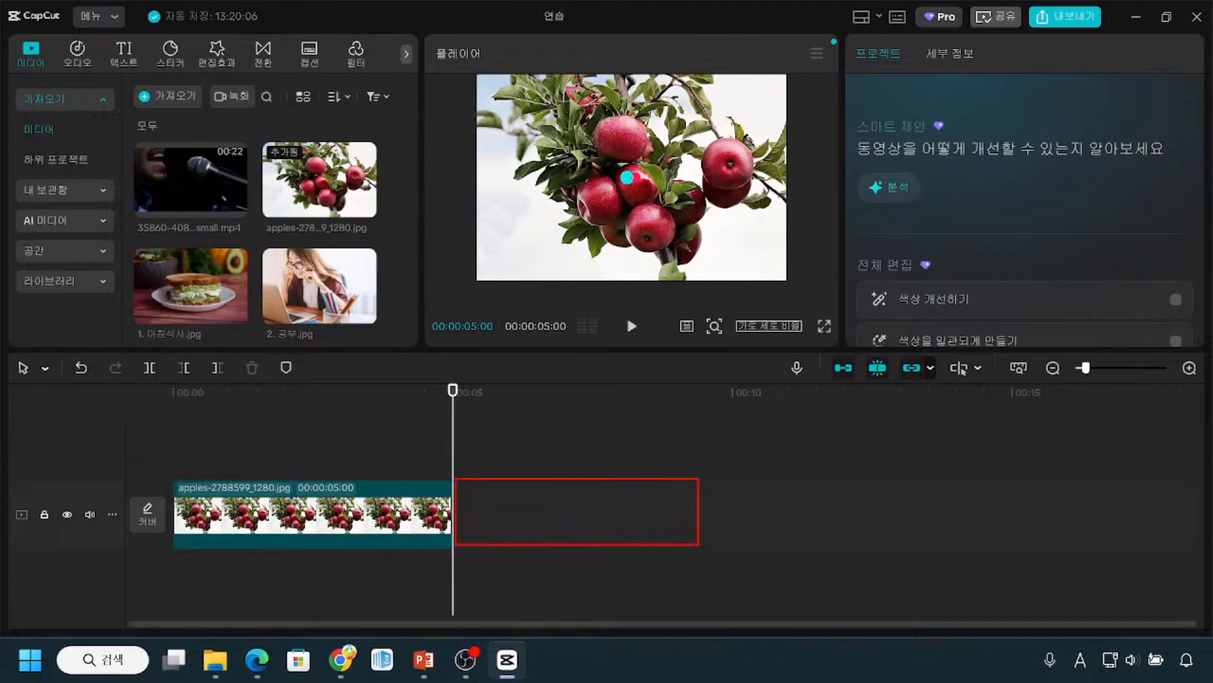
key(Escape)
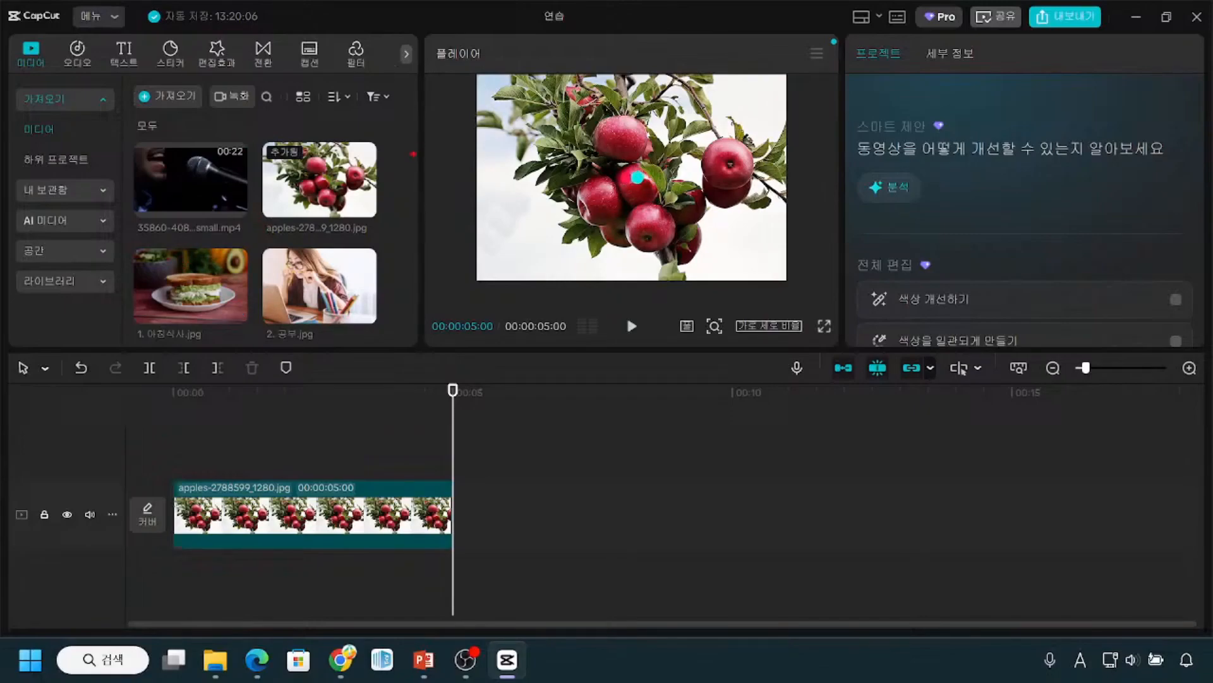
Step: Examine the media library's import and search controls and the file names of its items, including 2. 공부.jpg
drag(419, 227, 428, 217)
drag(245, 183, 226, 293)
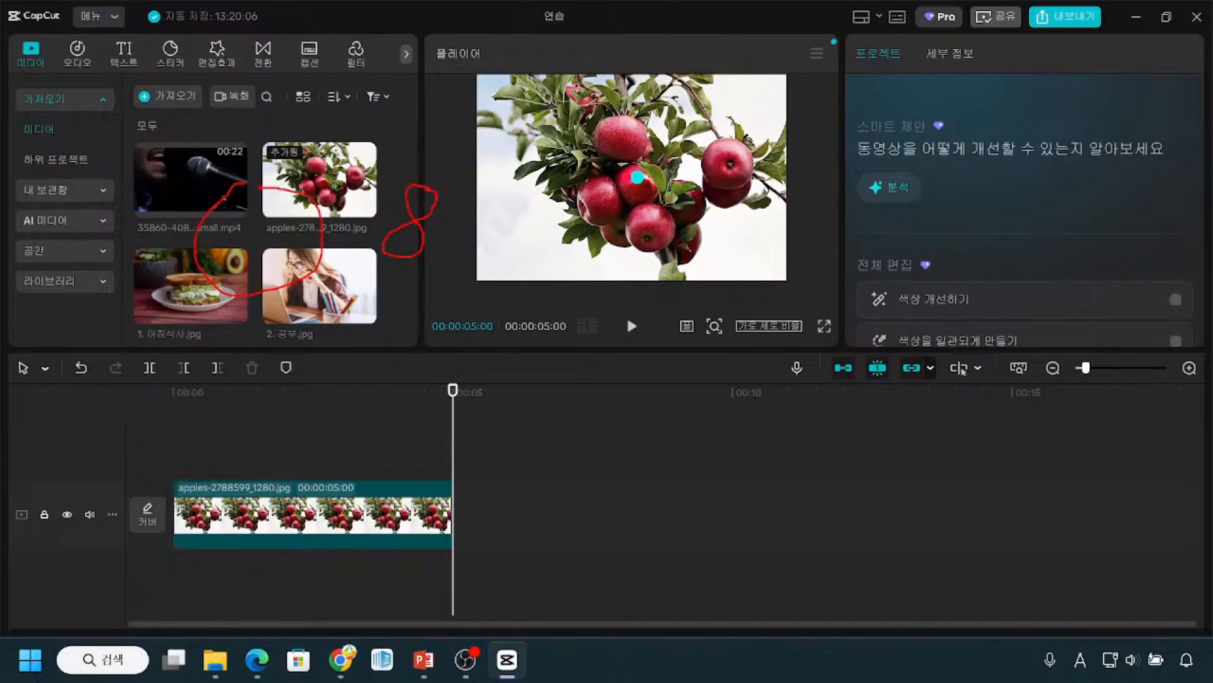
mouse_move(134, 86)
mouse_down()
mouse_move(347, 279)
mouse_move(412, 361)
mouse_up()
key(Escape)
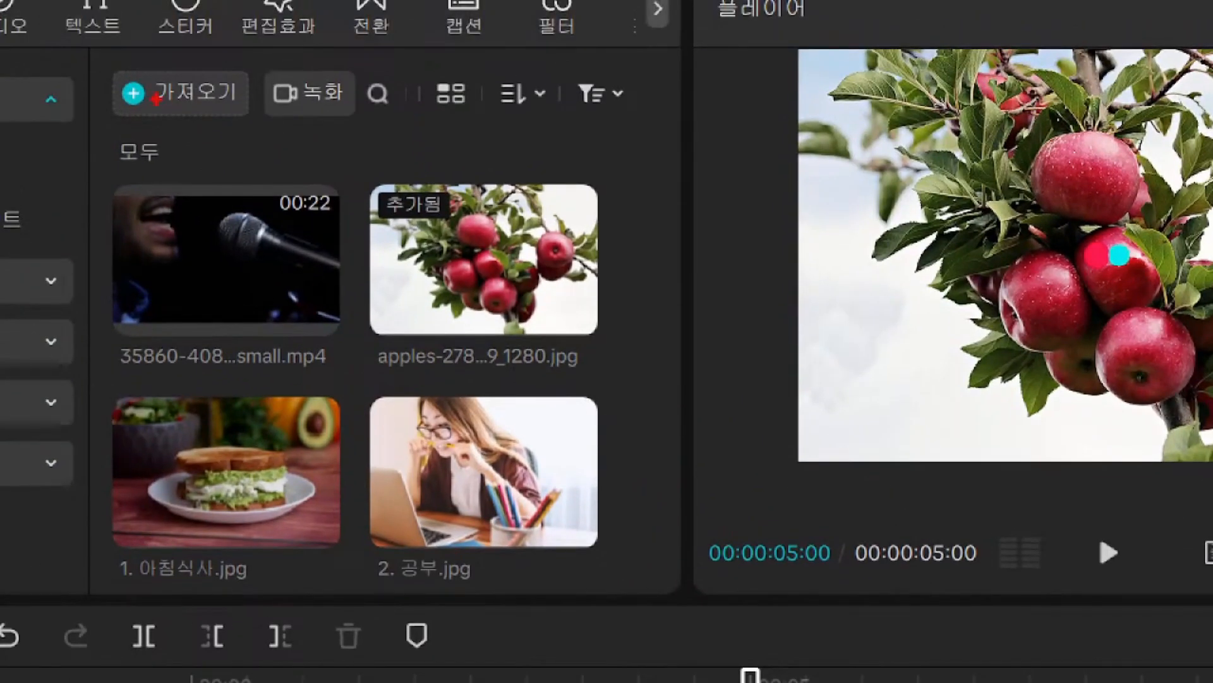
drag(122, 119, 232, 124)
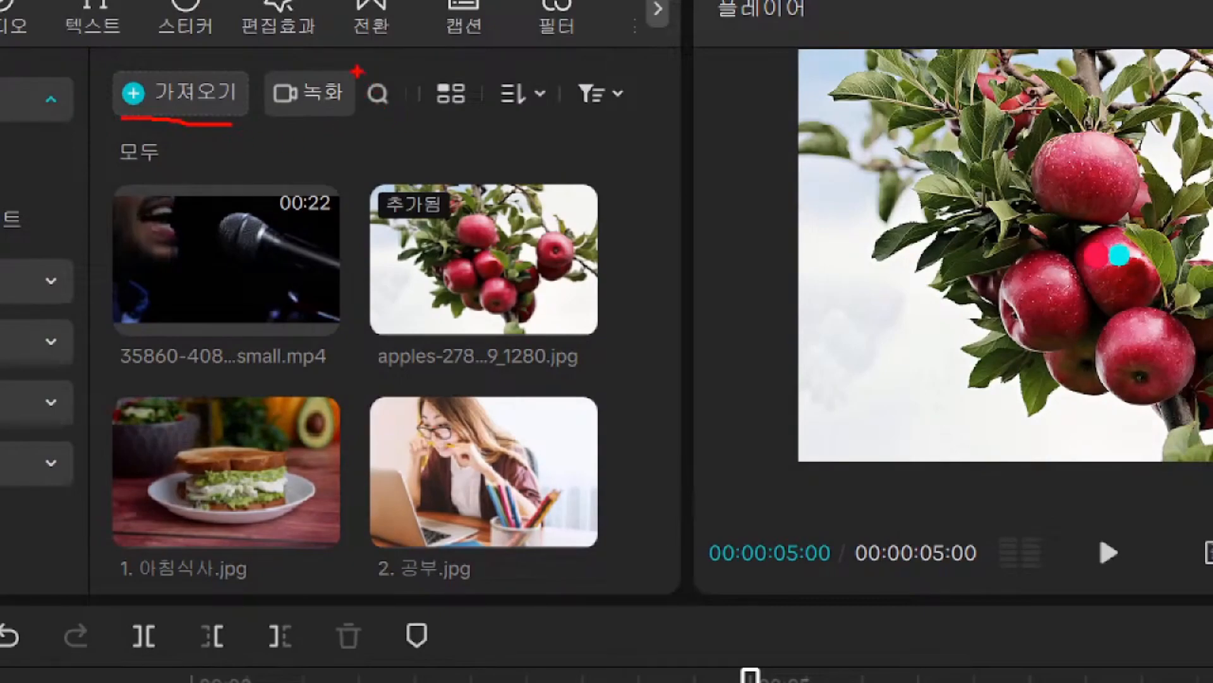
drag(355, 68, 415, 131)
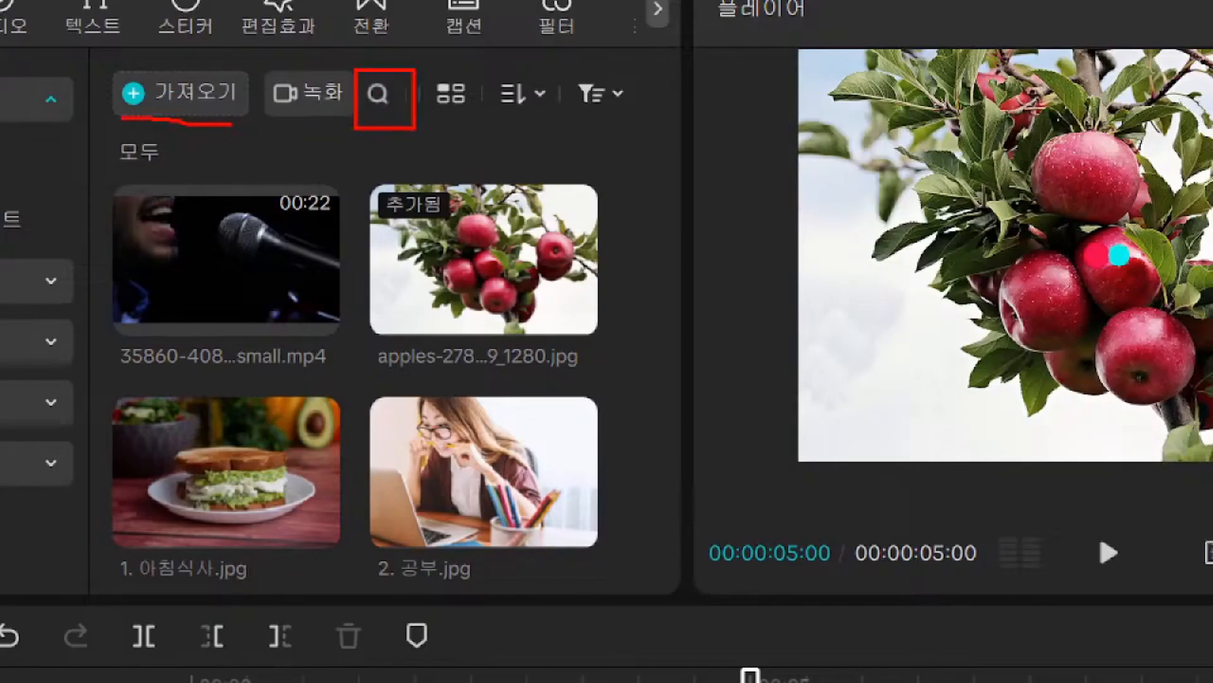
drag(354, 118, 400, 120)
mouse_move(366, 337)
mouse_down()
mouse_move(396, 397)
mouse_move(602, 384)
mouse_up()
mouse_move(98, 333)
mouse_down()
mouse_move(286, 380)
mouse_move(336, 377)
mouse_up()
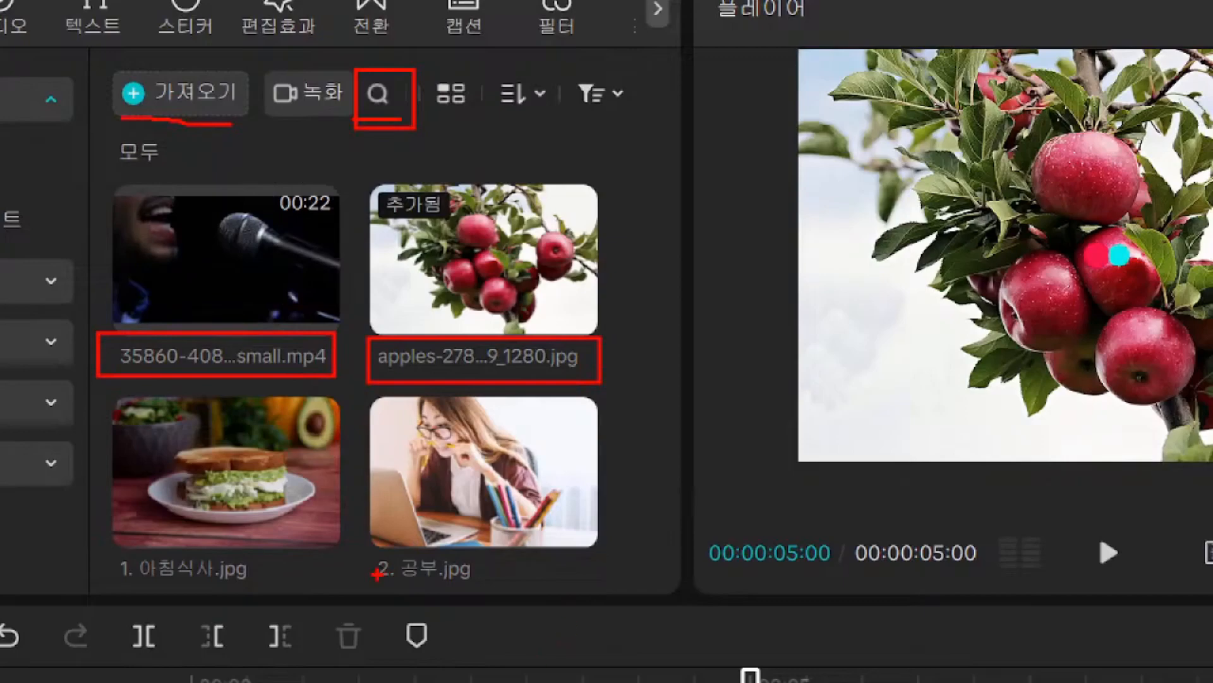
drag(381, 580, 452, 569)
mouse_move(462, 468)
mouse_down()
mouse_move(434, 483)
mouse_move(462, 570)
mouse_move(526, 583)
mouse_move(613, 488)
mouse_move(546, 431)
mouse_move(456, 468)
mouse_up()
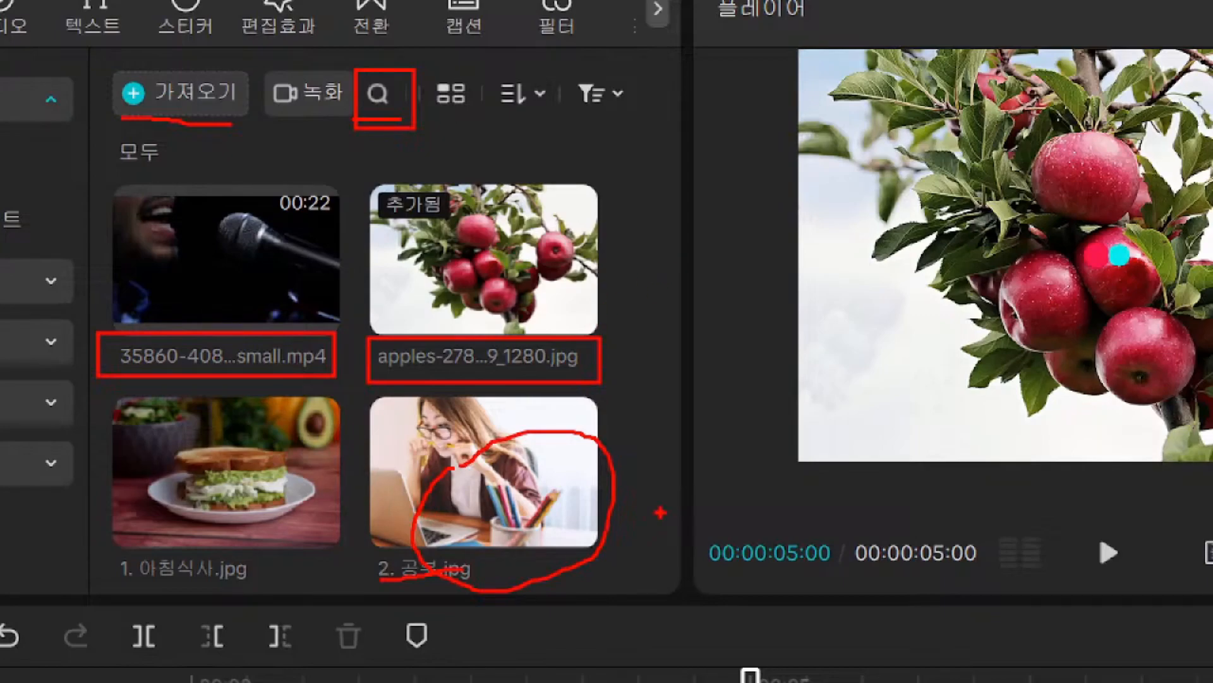
Step: Search the media library for 공부
mouse_move(353, 63)
mouse_down()
mouse_move(390, 123)
mouse_move(415, 127)
mouse_up()
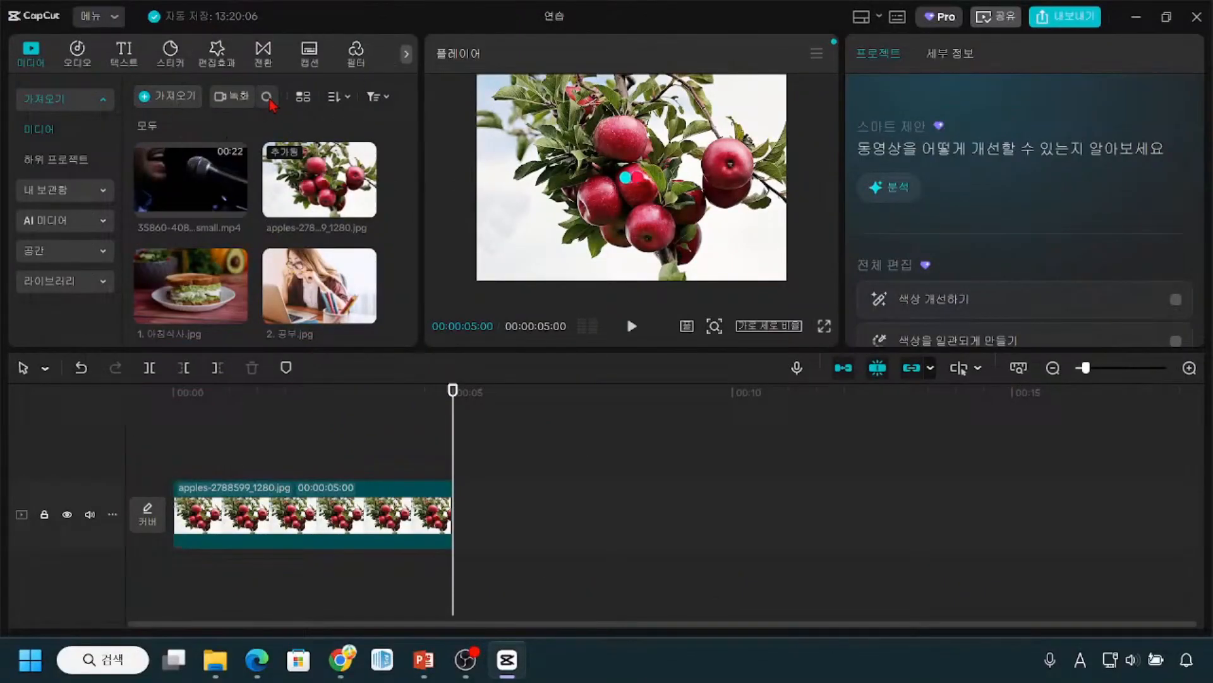
click(268, 97)
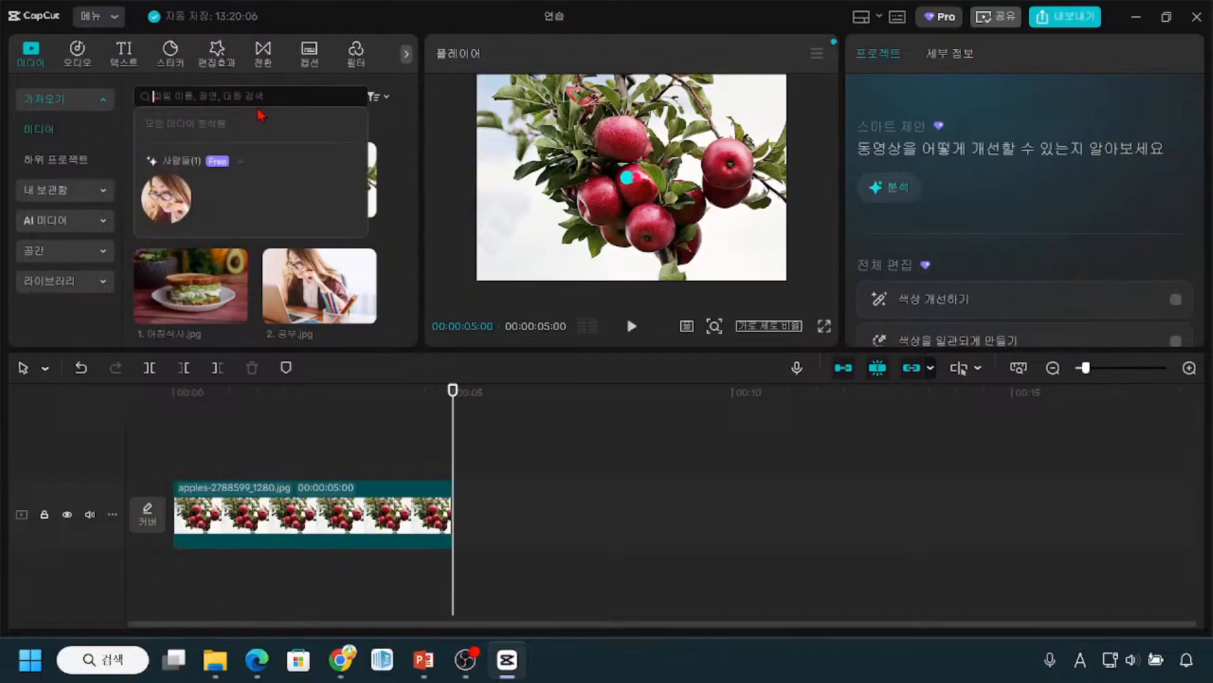
key(Hangul)
text(공부)
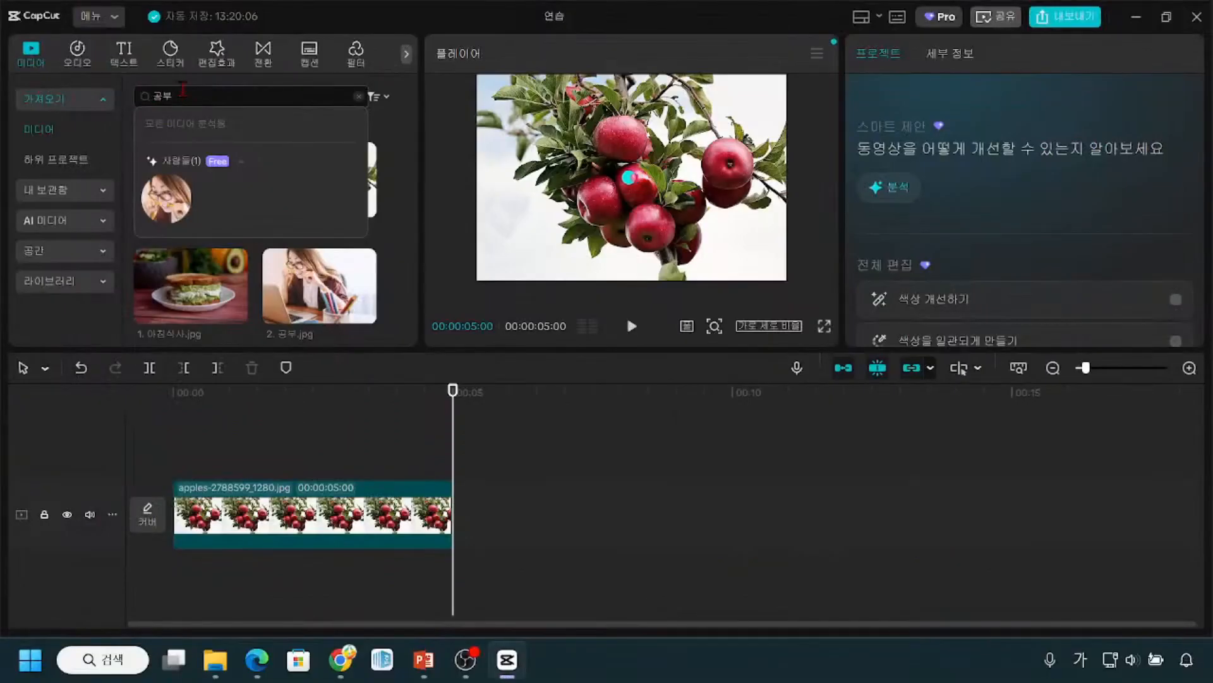
key(Return)
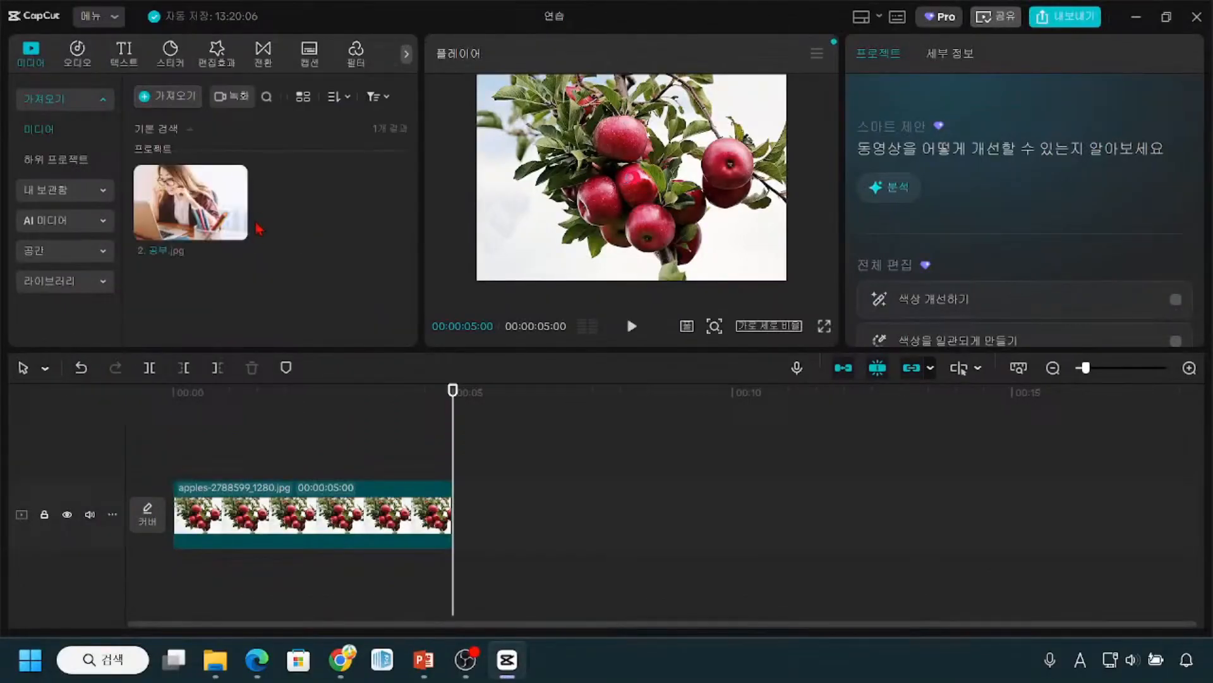
Step: Reopen the media search and clear the term 공부 to show all library items again
key(ctrl)
key(ctrl)
key(ctrl)
click(267, 98)
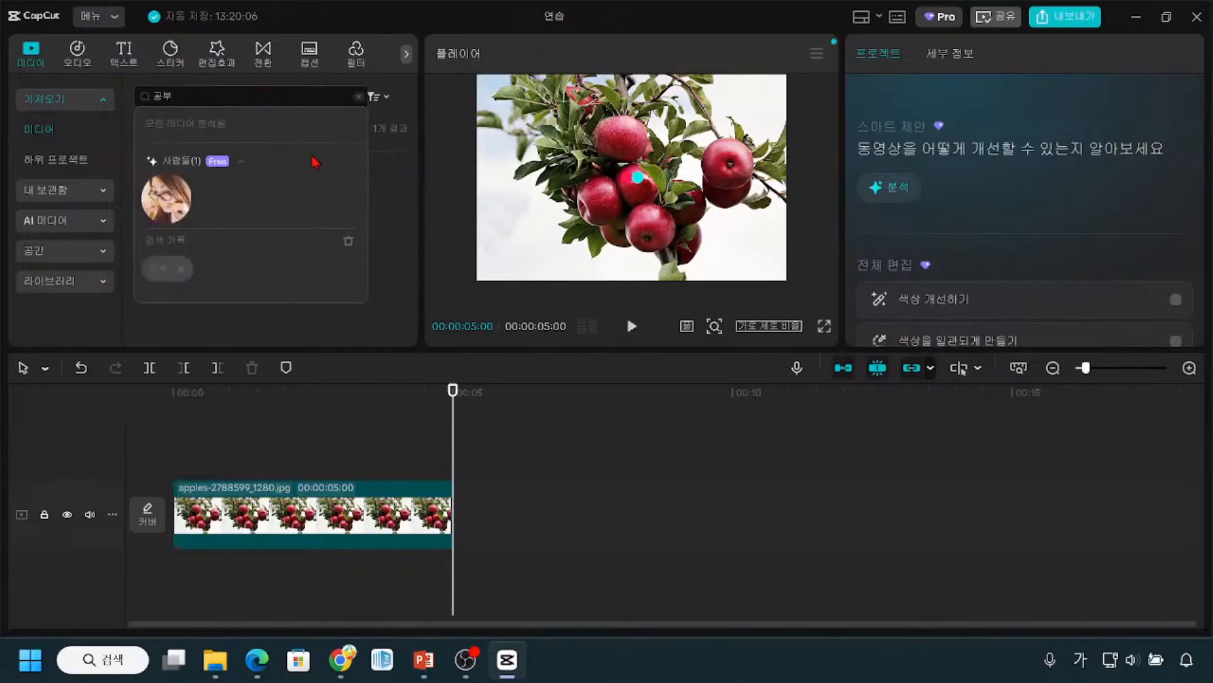
click(397, 179)
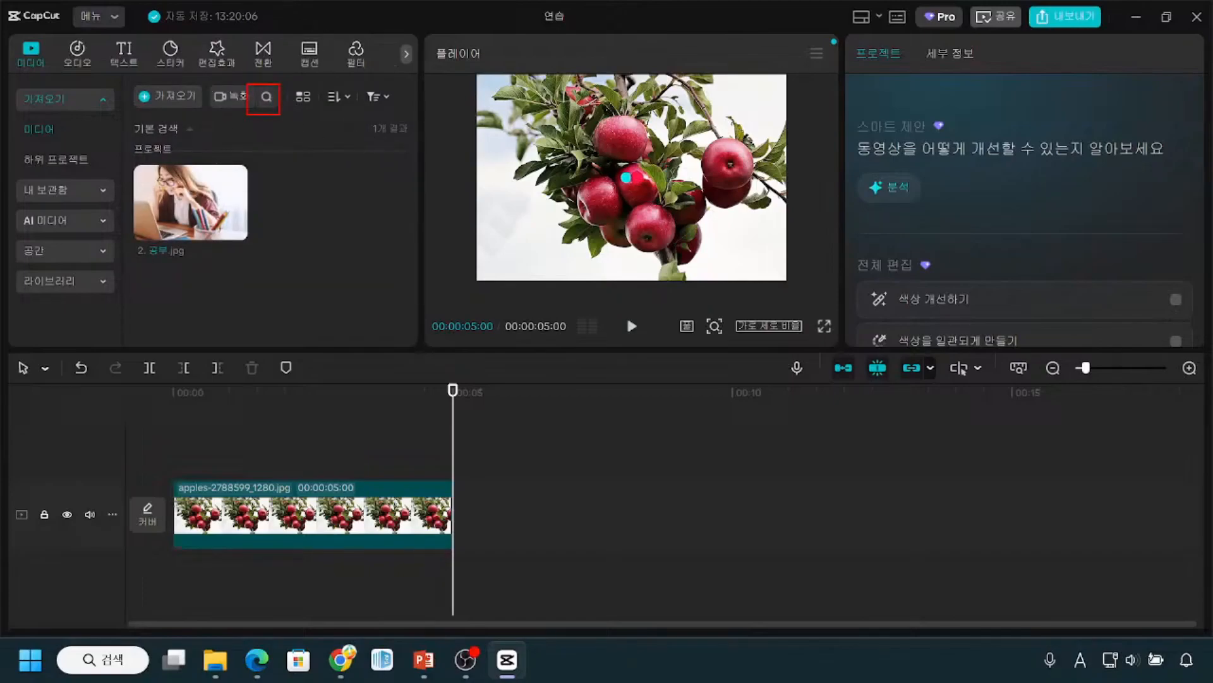
click(268, 99)
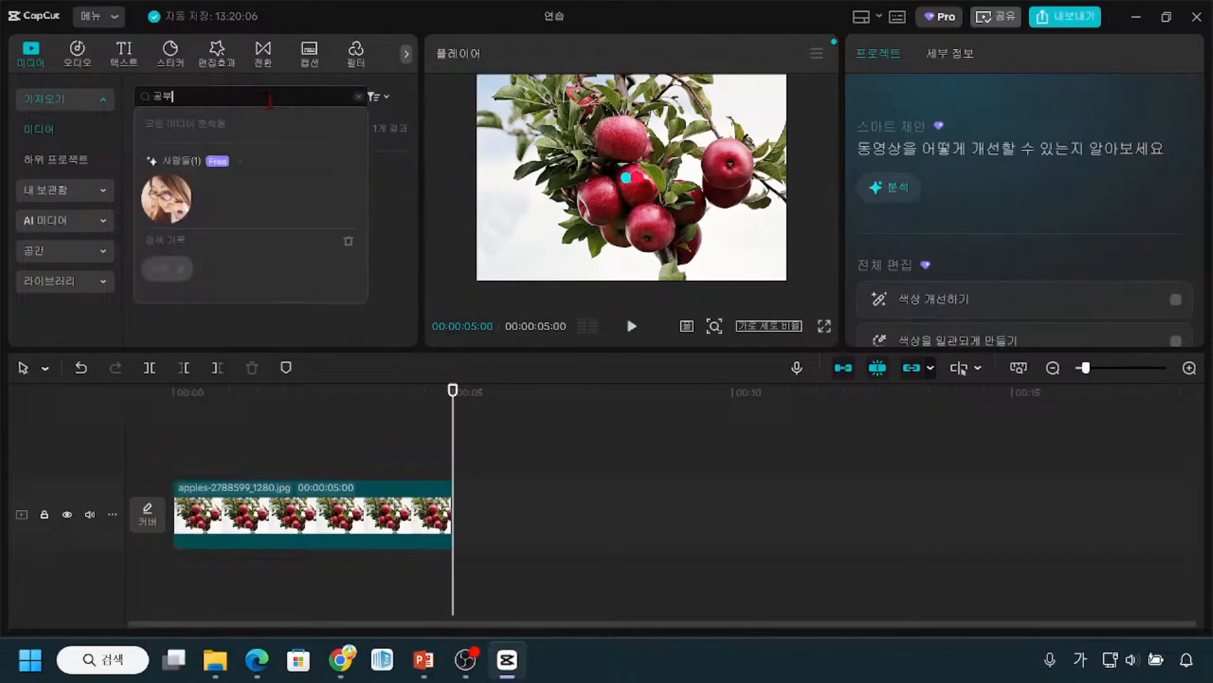
key(ctrl)
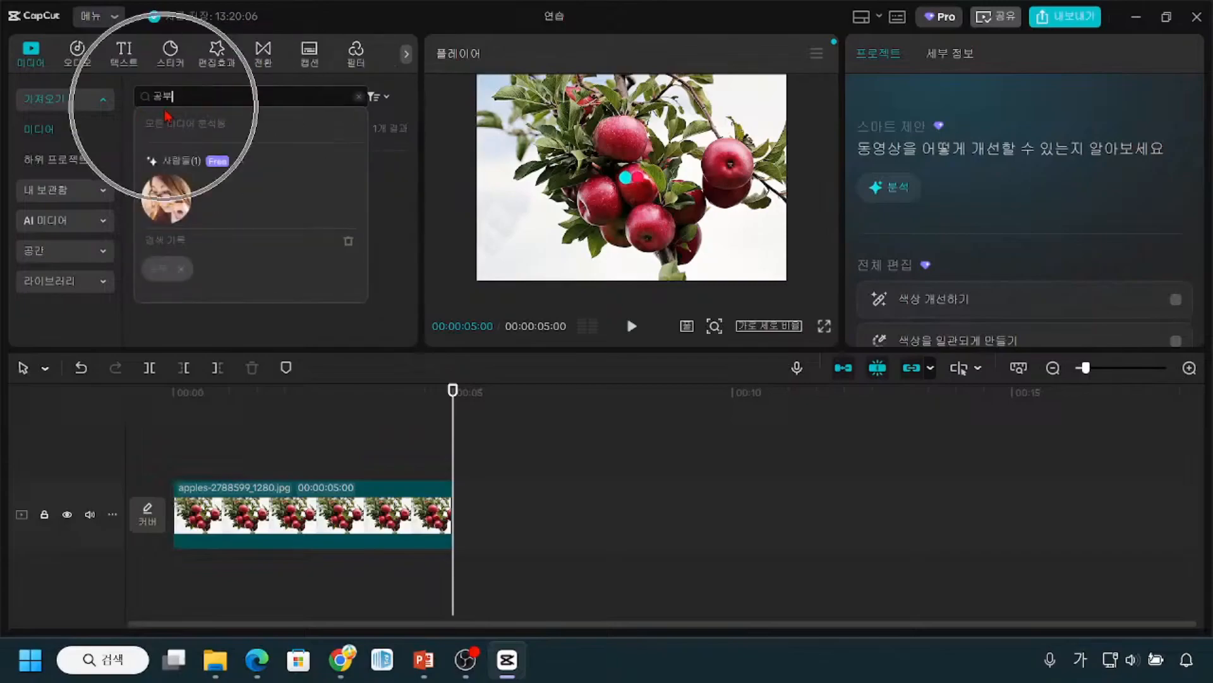
key(ctrl)
key(ctrl)
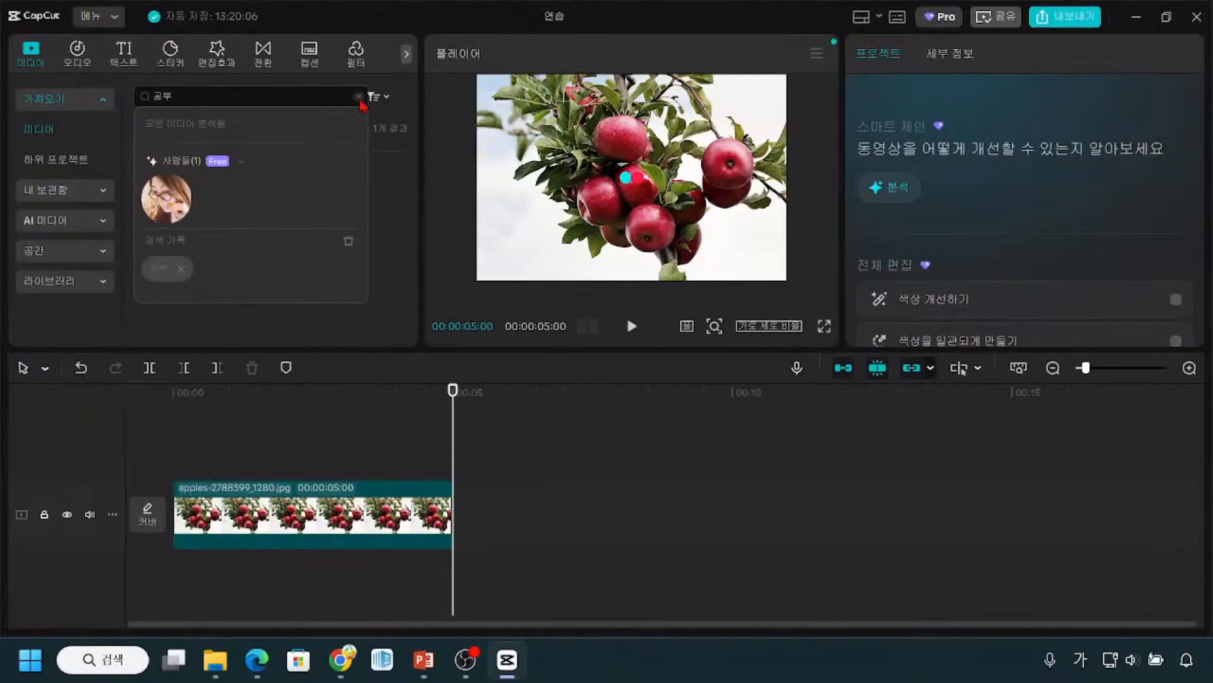
click(470, 98)
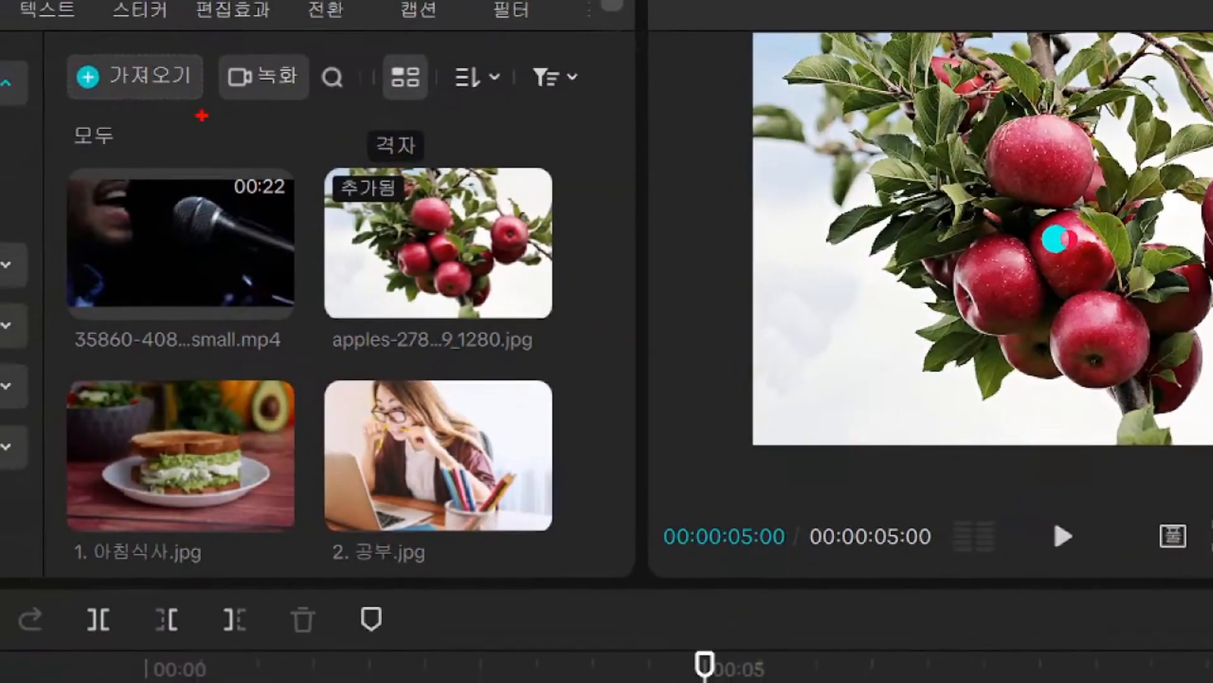
Step: Switch the media library to the list view (목록) and back to the grid view (격자)
mouse_move(377, 52)
mouse_down()
mouse_move(433, 107)
mouse_move(405, 101)
mouse_up()
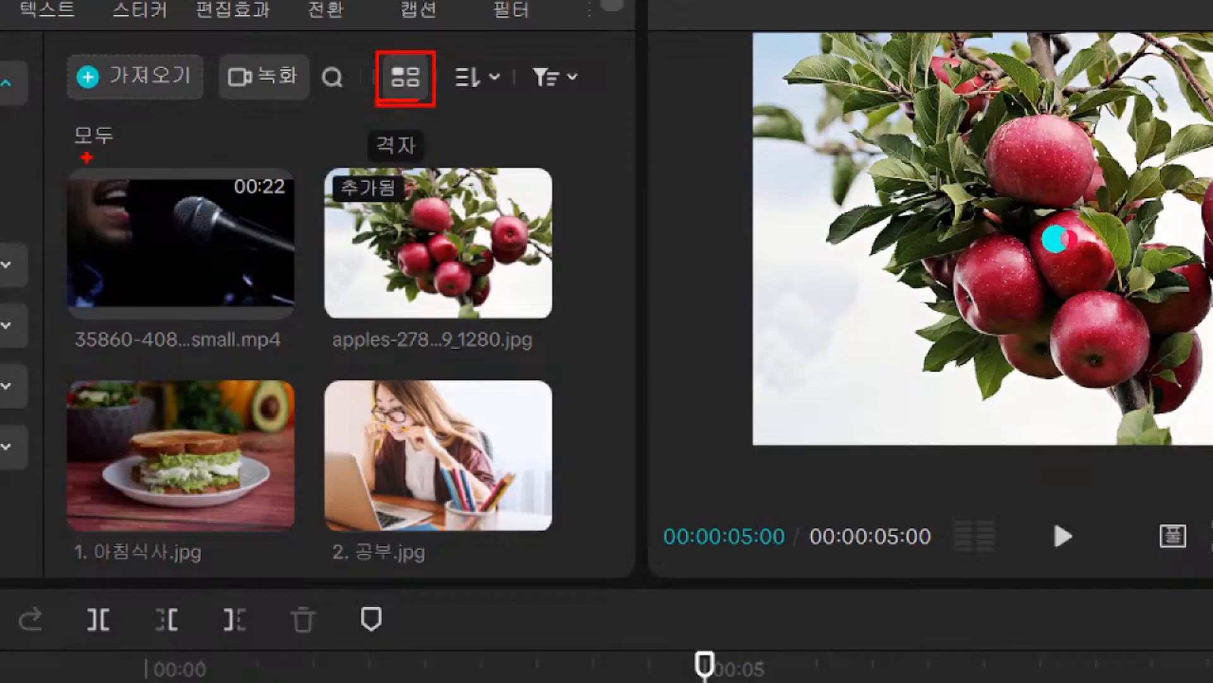
drag(145, 214, 184, 252)
drag(417, 232, 461, 218)
mouse_move(419, 440)
mouse_down()
mouse_move(439, 466)
mouse_move(459, 434)
mouse_up()
mouse_move(143, 446)
mouse_down()
mouse_move(163, 477)
mouse_move(203, 435)
mouse_up()
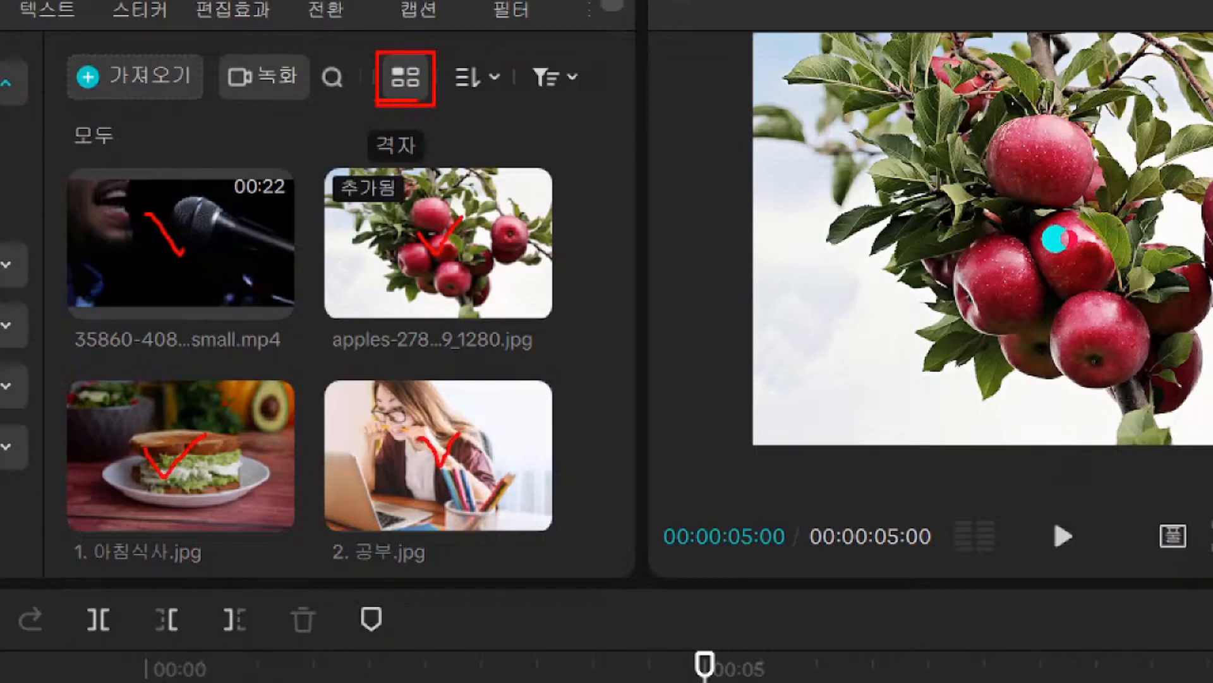
mouse_move(373, 46)
mouse_down()
mouse_move(387, 100)
mouse_move(435, 103)
mouse_up()
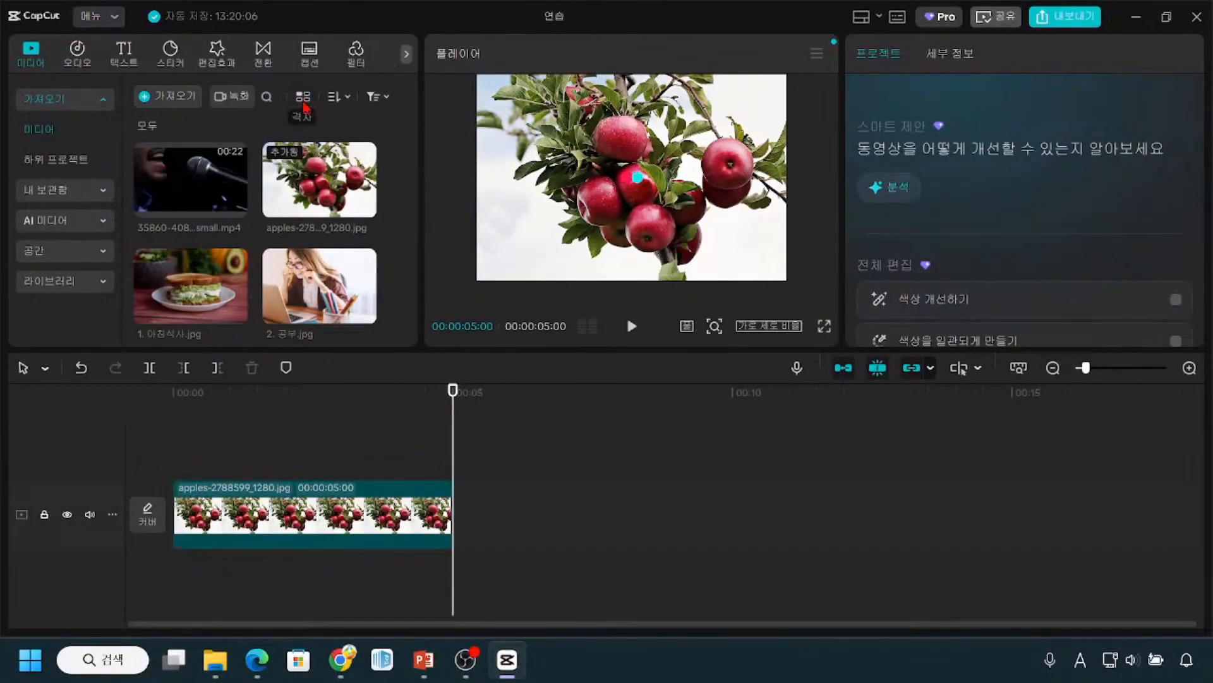
click(303, 101)
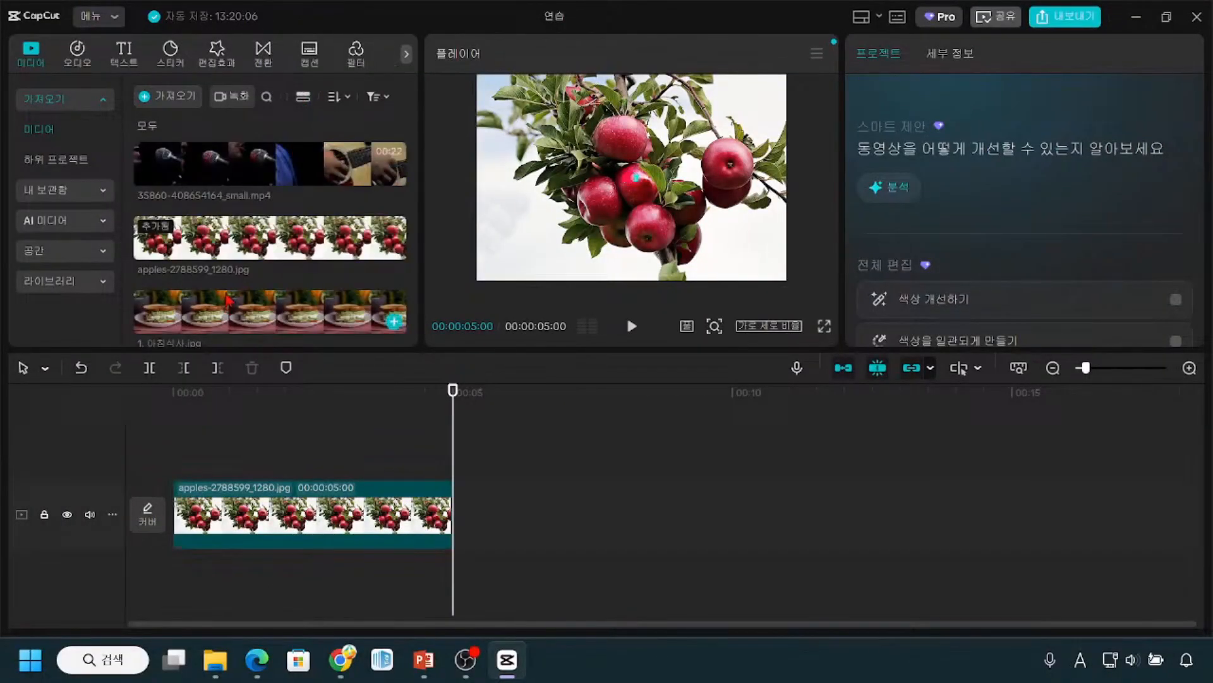
scroll(233, 284, down, 5)
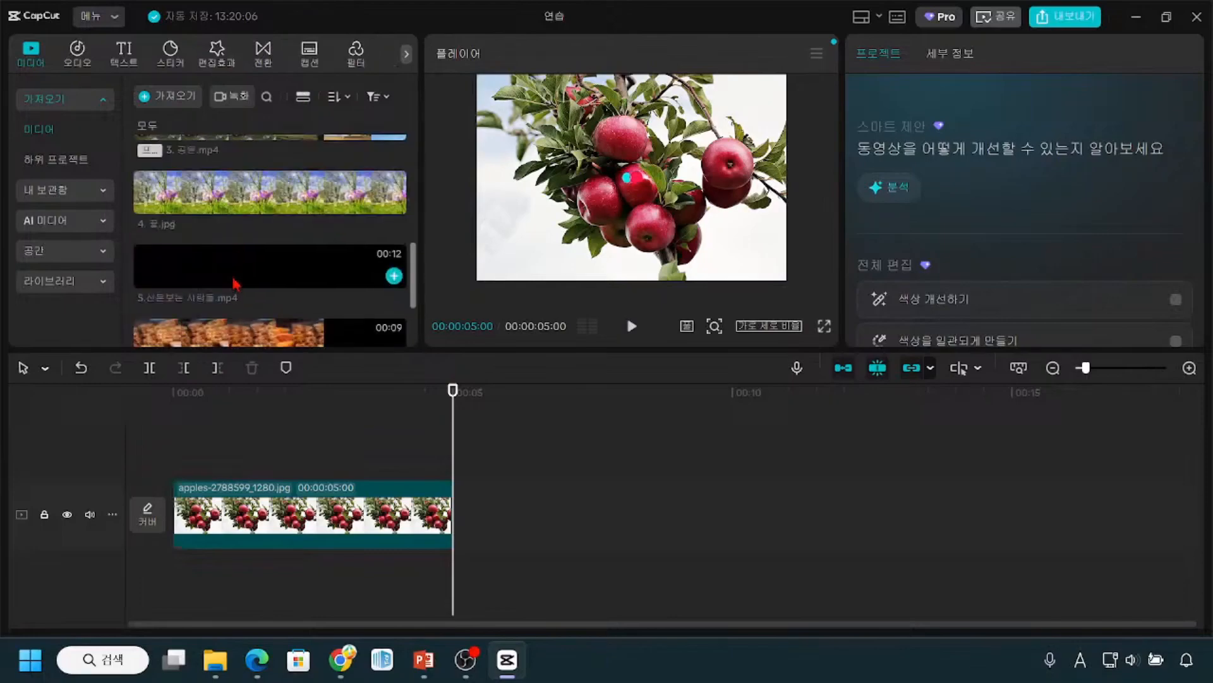
scroll(234, 283, up, 5)
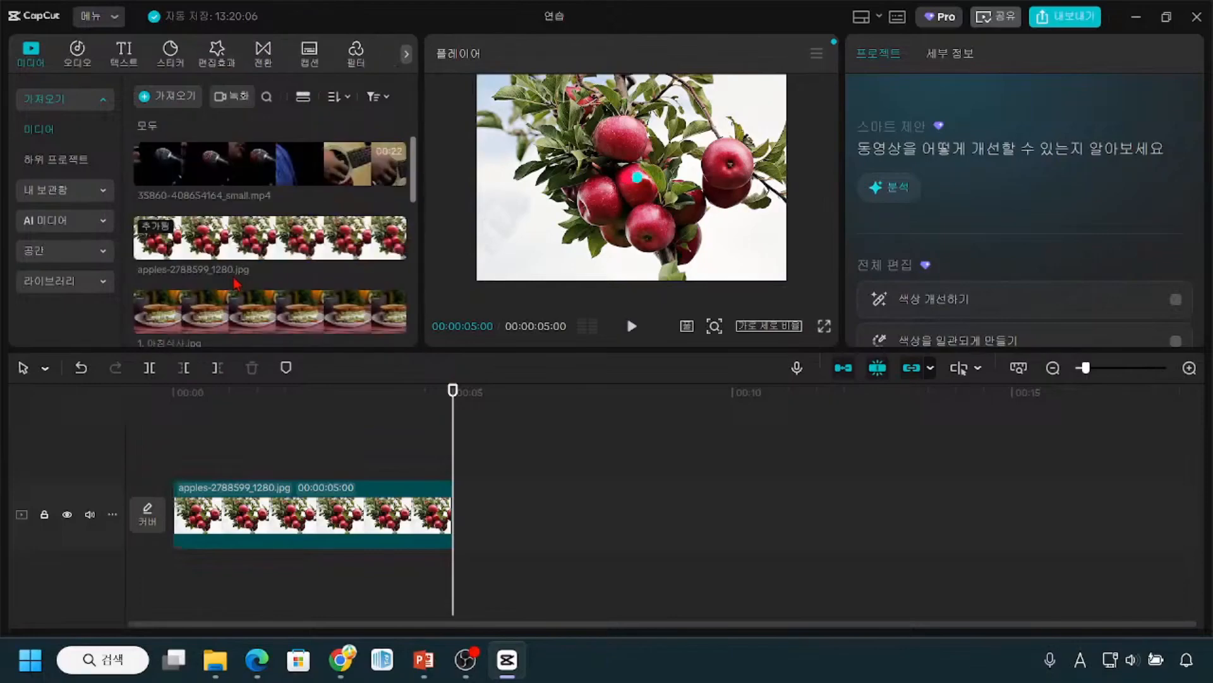
click(303, 99)
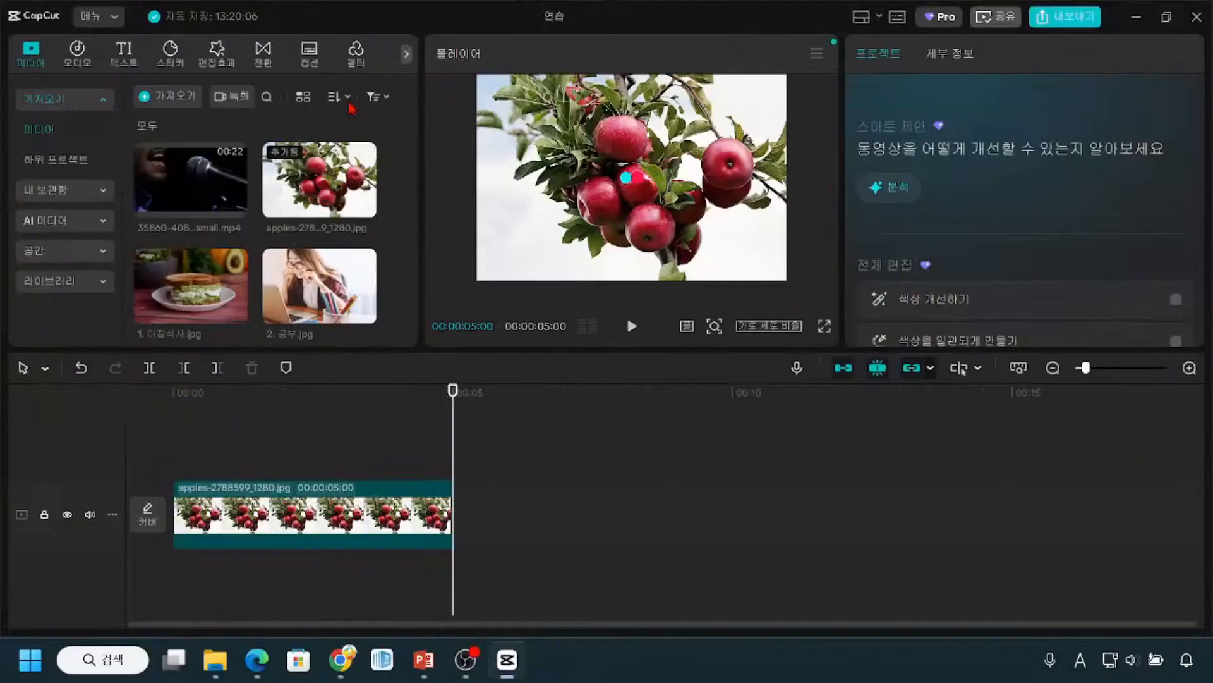
Step: Open the media library's sort options and examine the criteria 가져온 시간, 생성 타임, 이름, 유형 and 기간
click(448, 111)
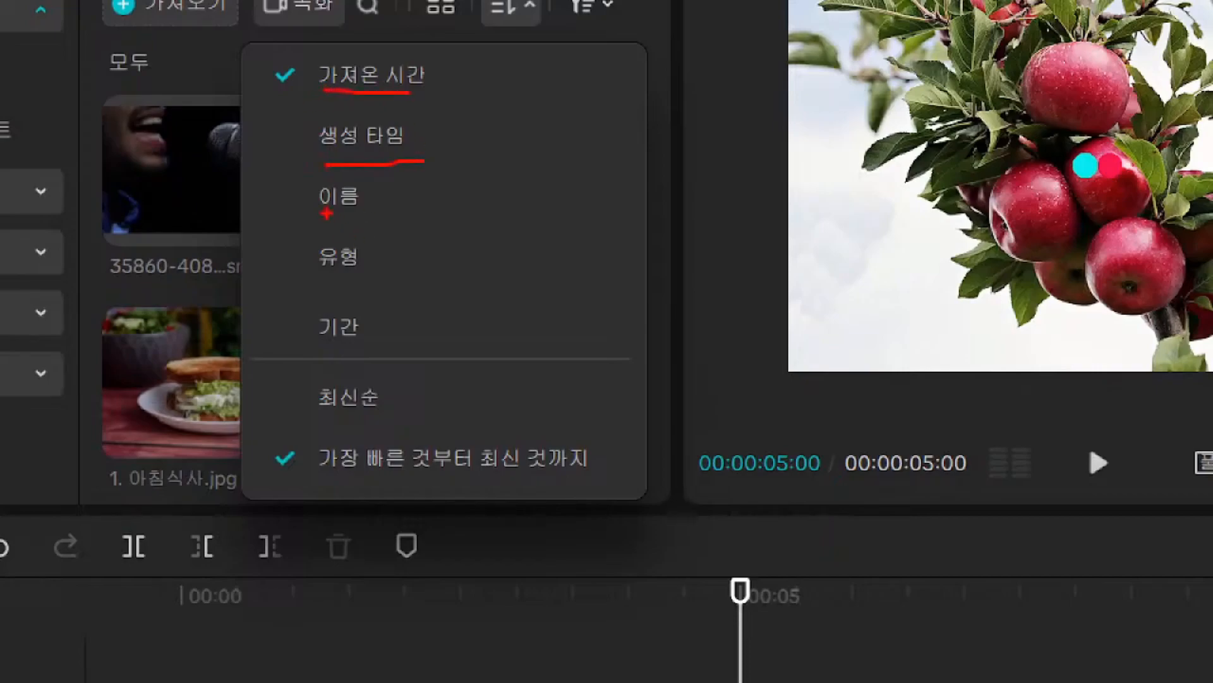
drag(316, 277, 352, 278)
mouse_move(319, 85)
mouse_down()
mouse_move(281, 289)
mouse_move(305, 347)
mouse_up()
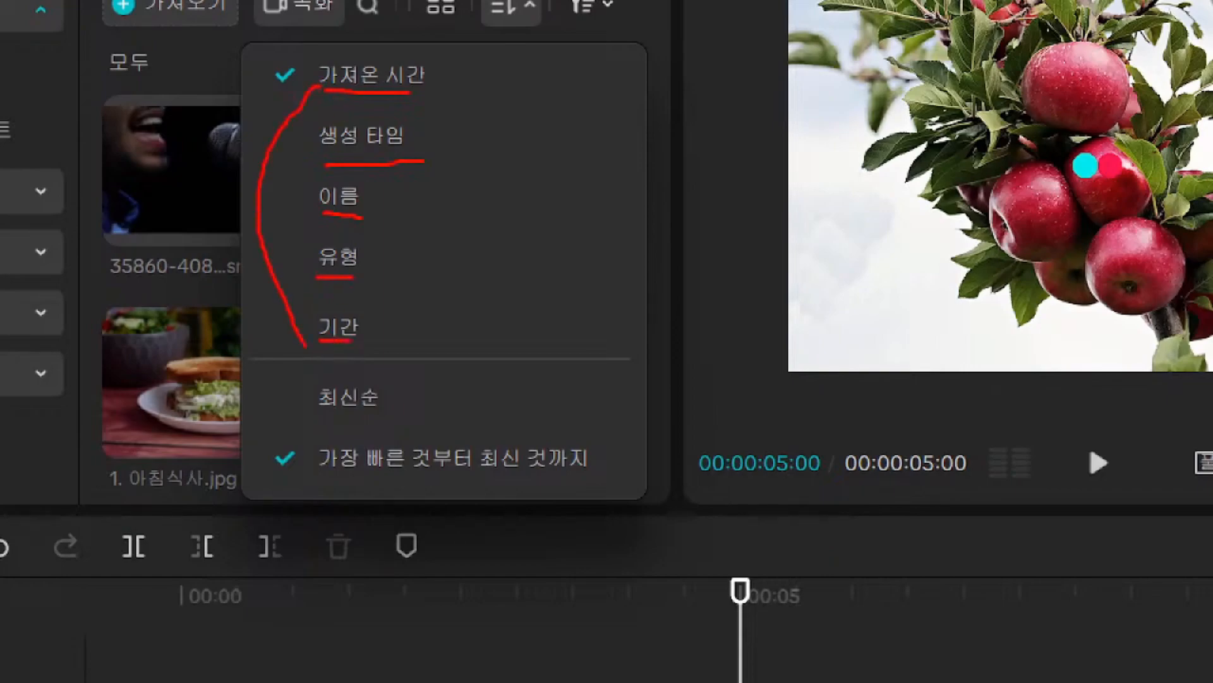
mouse_move(262, 46)
mouse_down()
mouse_move(344, 101)
mouse_move(460, 101)
mouse_up()
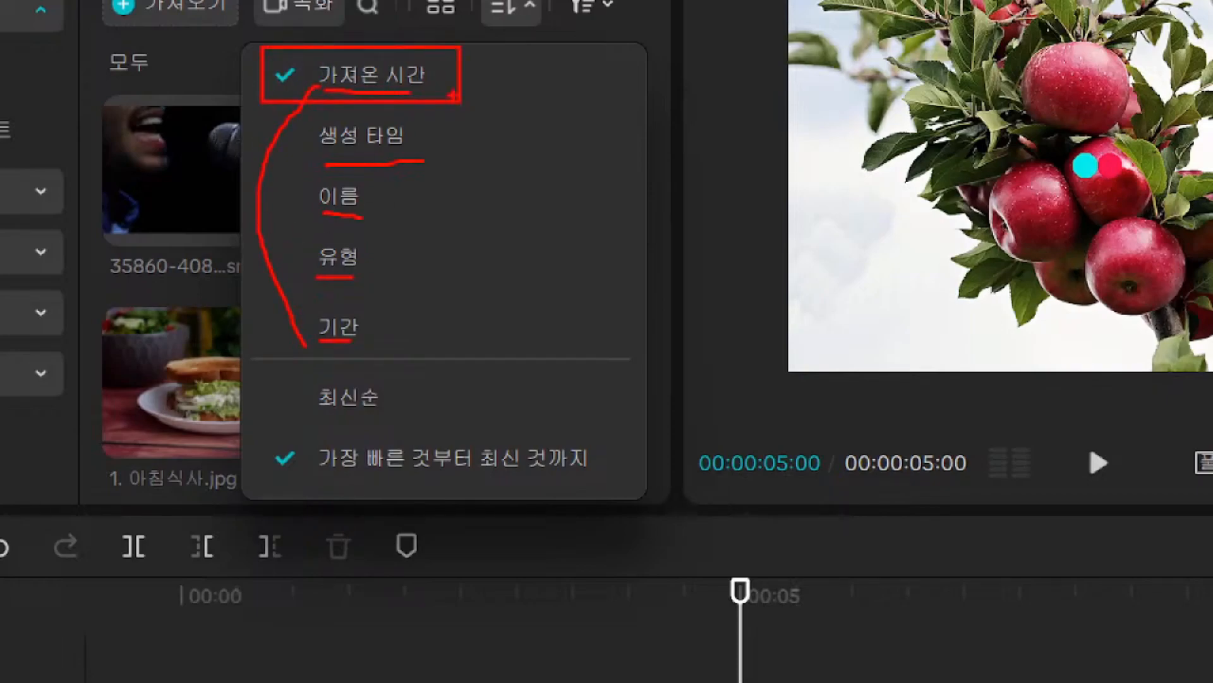
key(Escape)
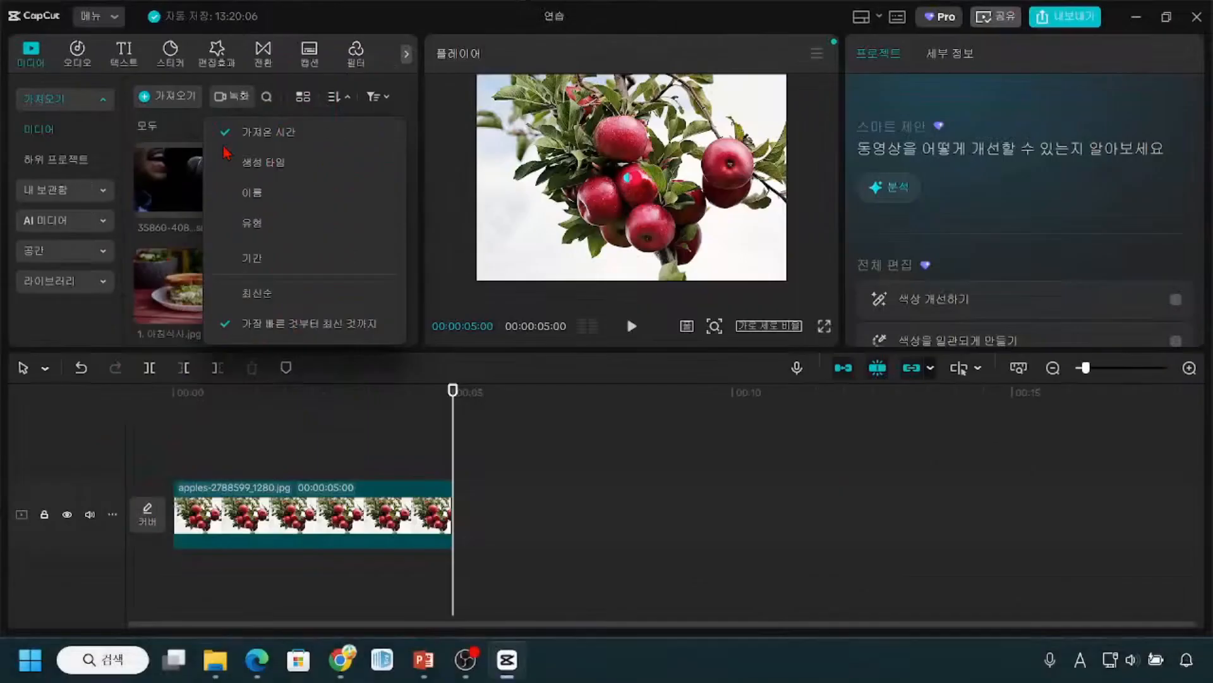
click(170, 128)
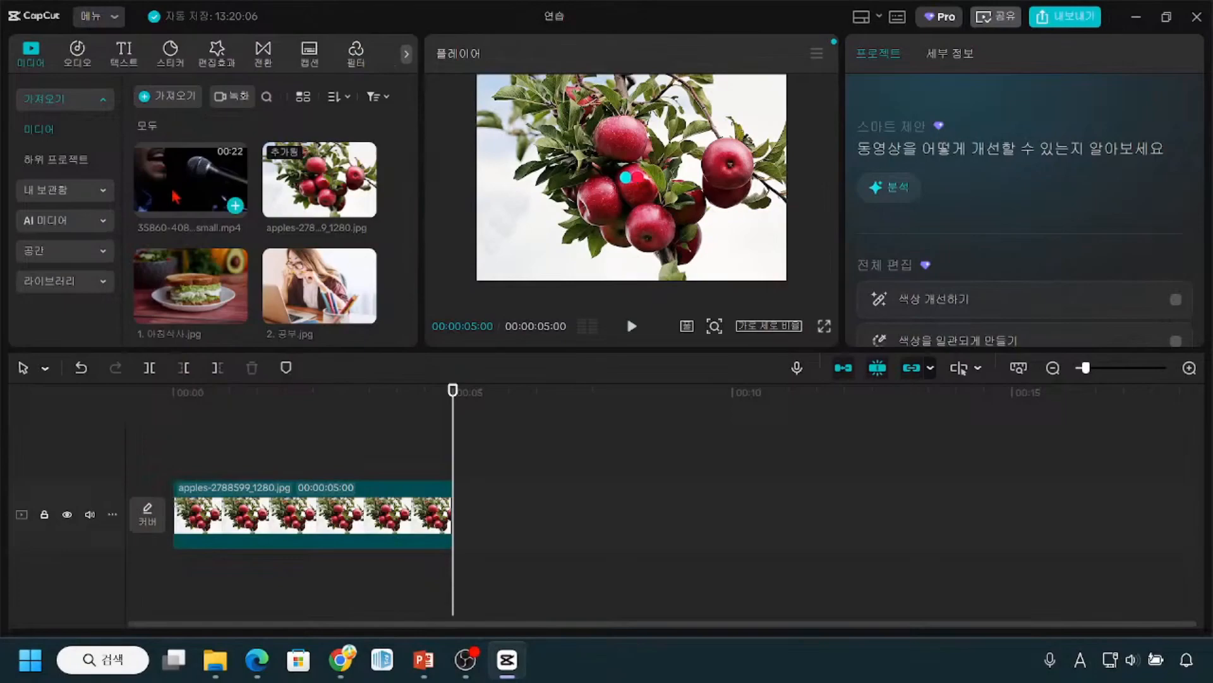
key(ctrl)
key(ctrl)
key(ctrl)
key(ctrl)
key(ctrl)
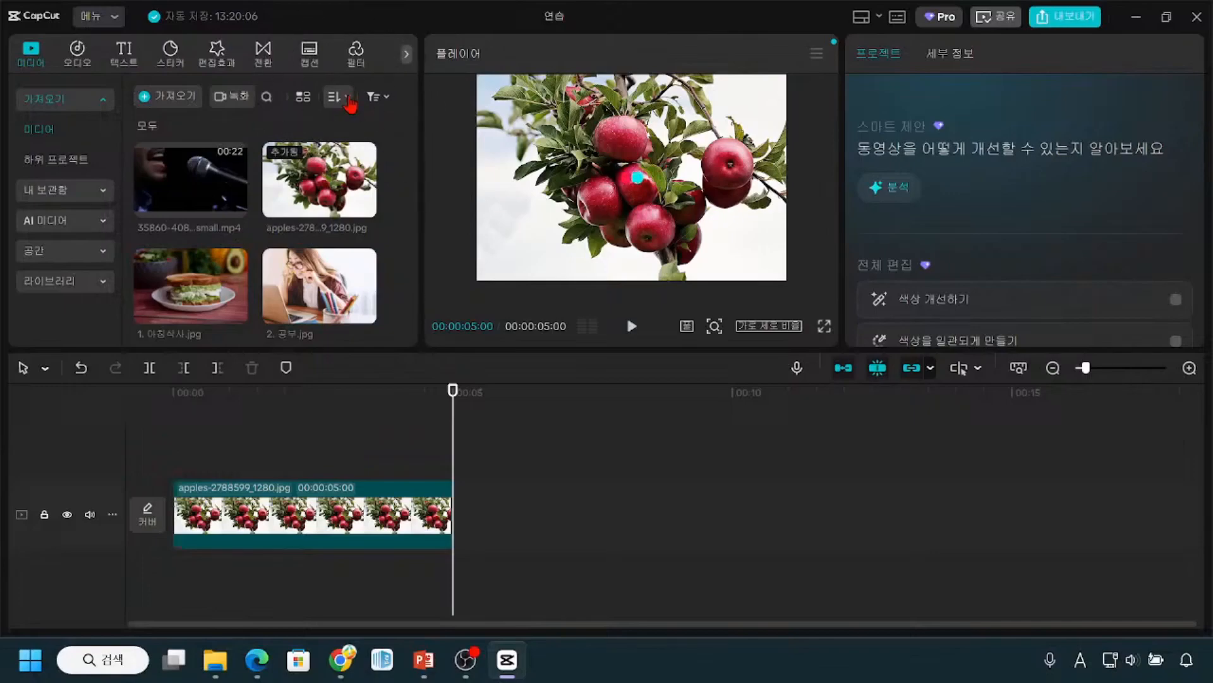
Step: Sort the media library by type (유형), with videos first and sounds last
click(350, 101)
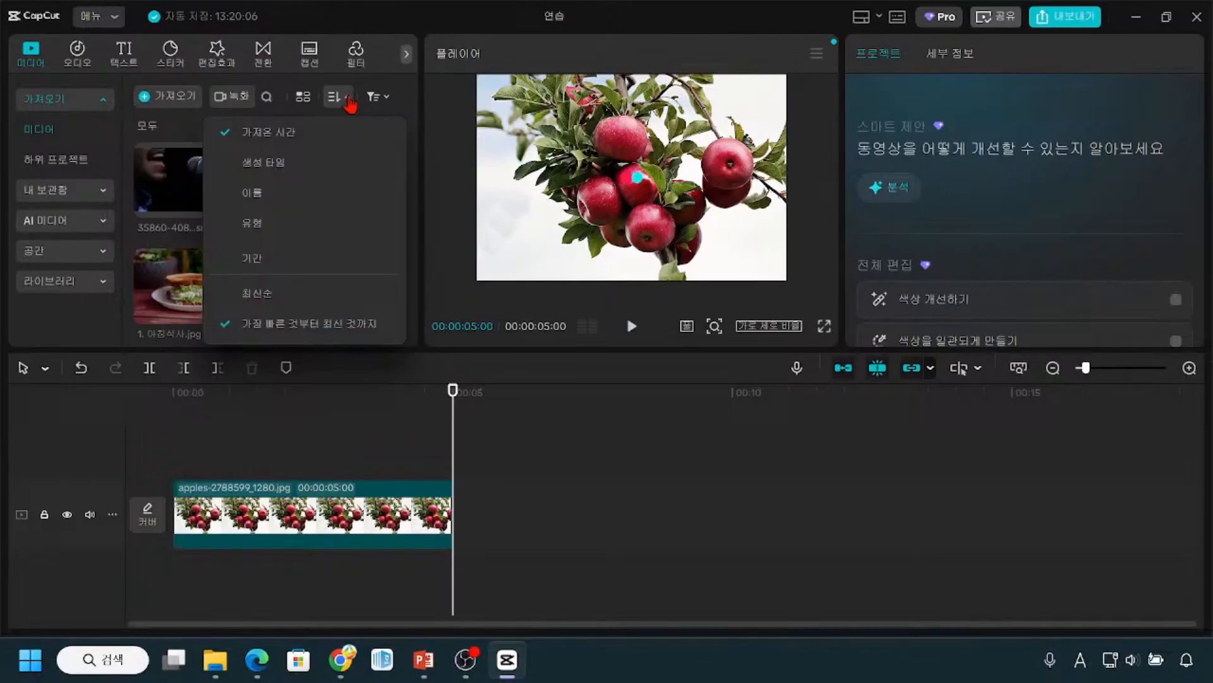
key(ctrl)
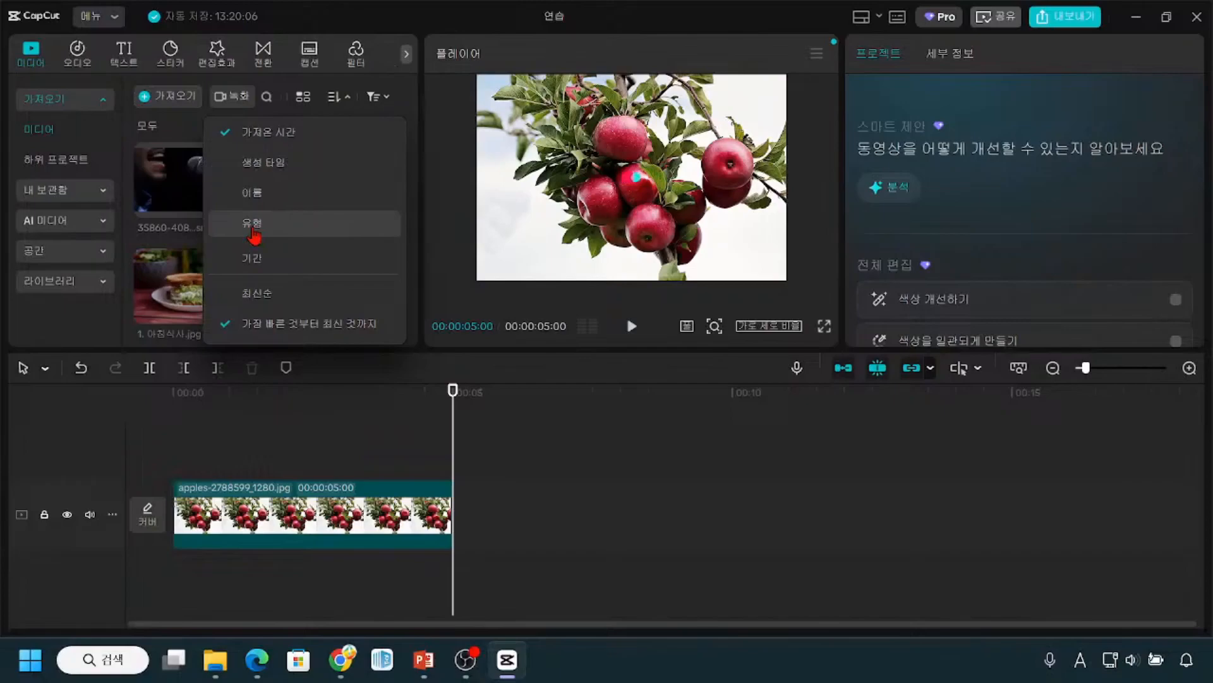
key(ctrl+2)
drag(217, 212, 338, 240)
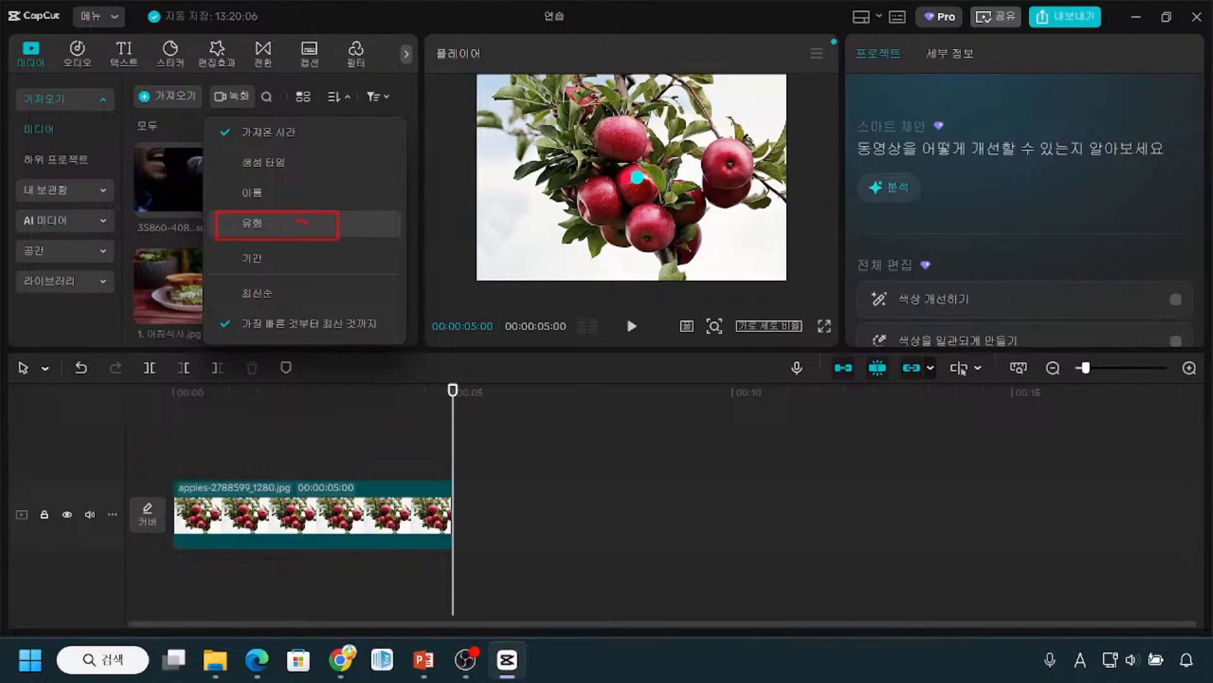
key(Escape)
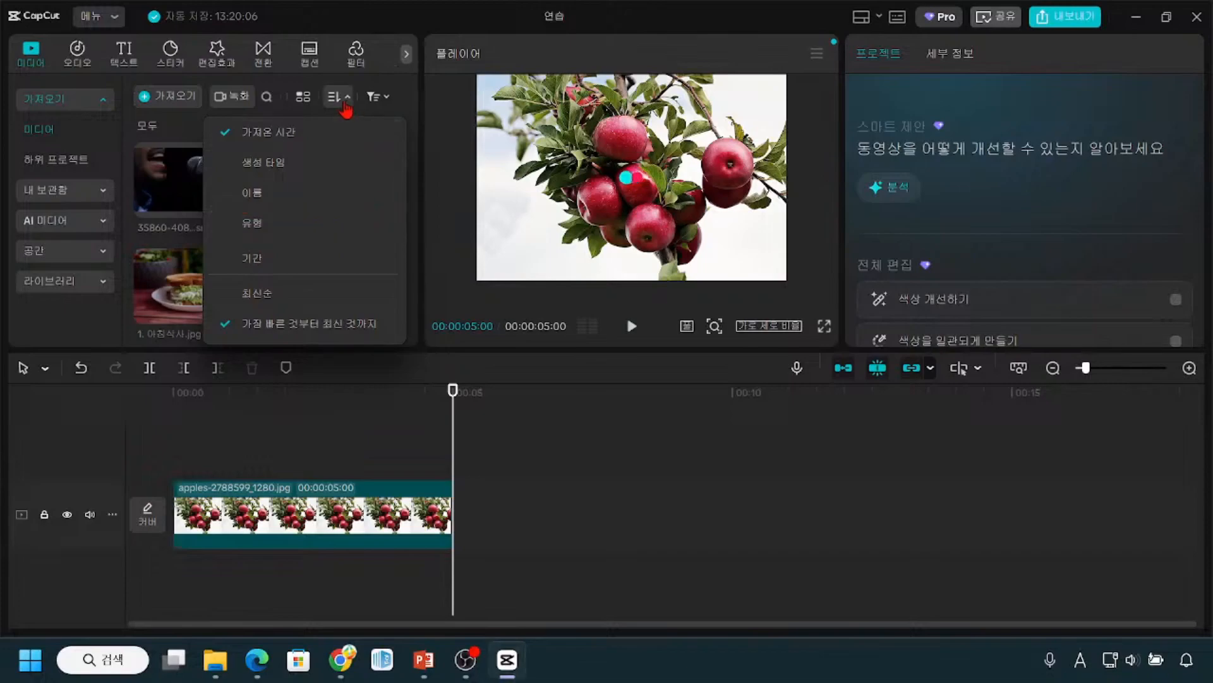
click(258, 225)
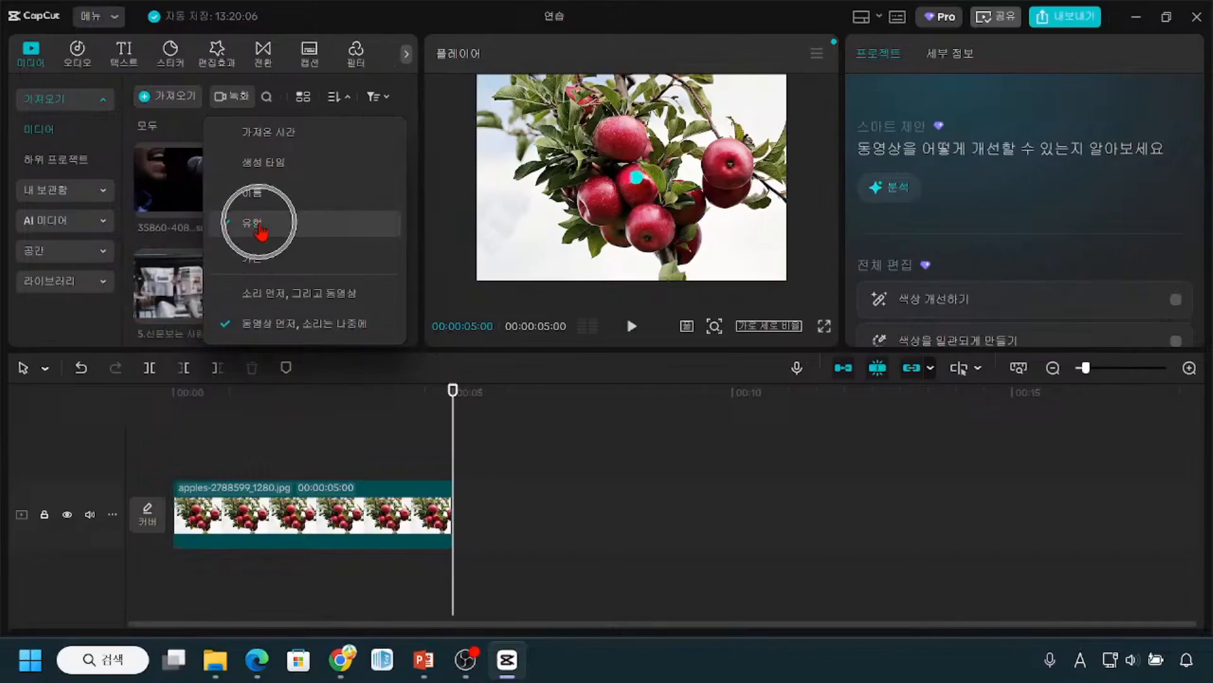
key(ctrl+2)
mouse_move(211, 325)
mouse_down()
mouse_move(264, 347)
mouse_move(387, 347)
mouse_up()
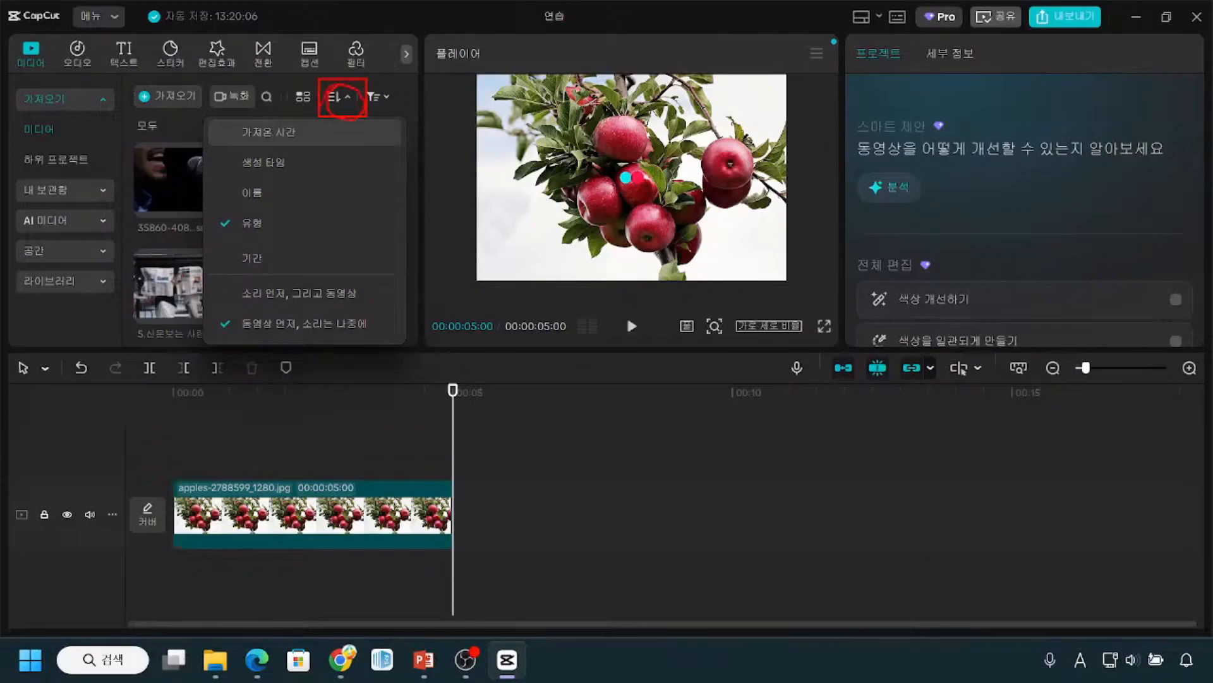
Step: Sort the media library by import time (가져온 시간) again and close the sort options
click(350, 108)
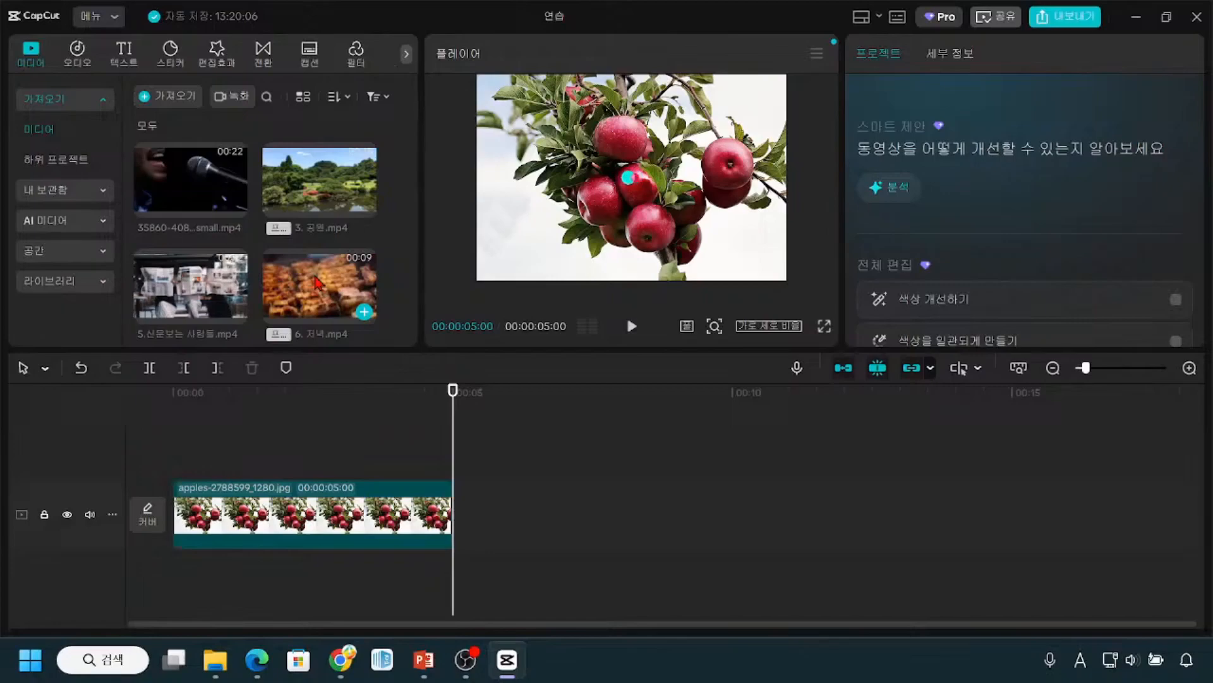
click(344, 107)
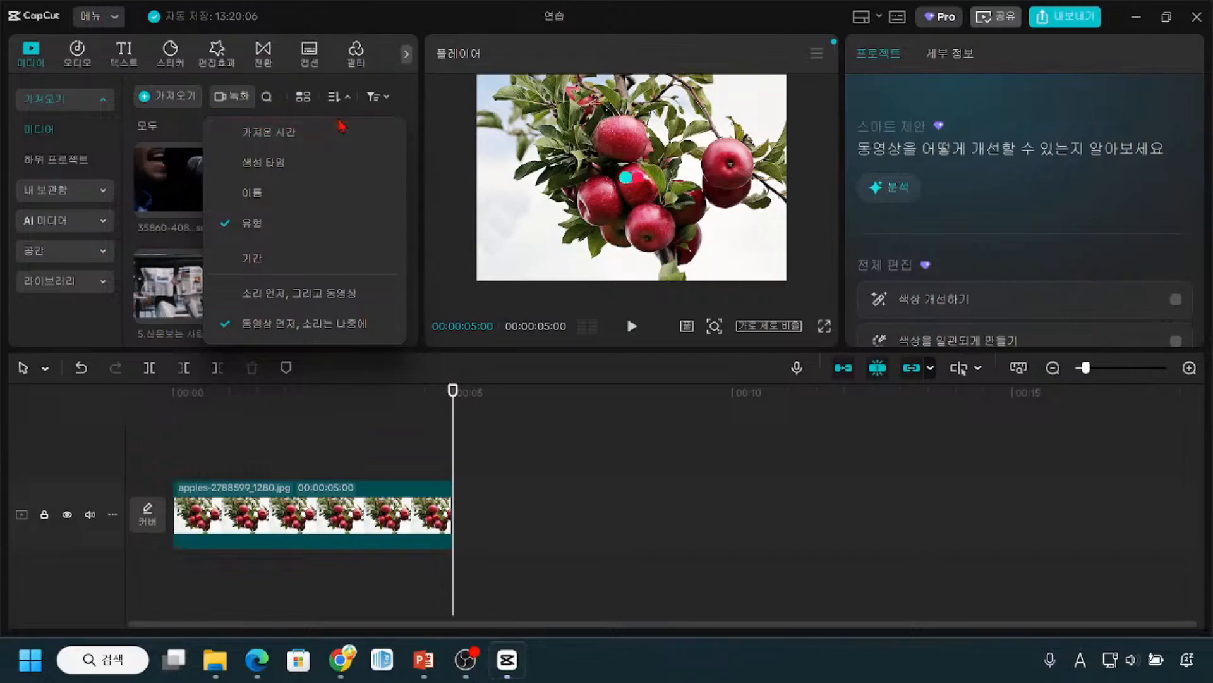
click(299, 141)
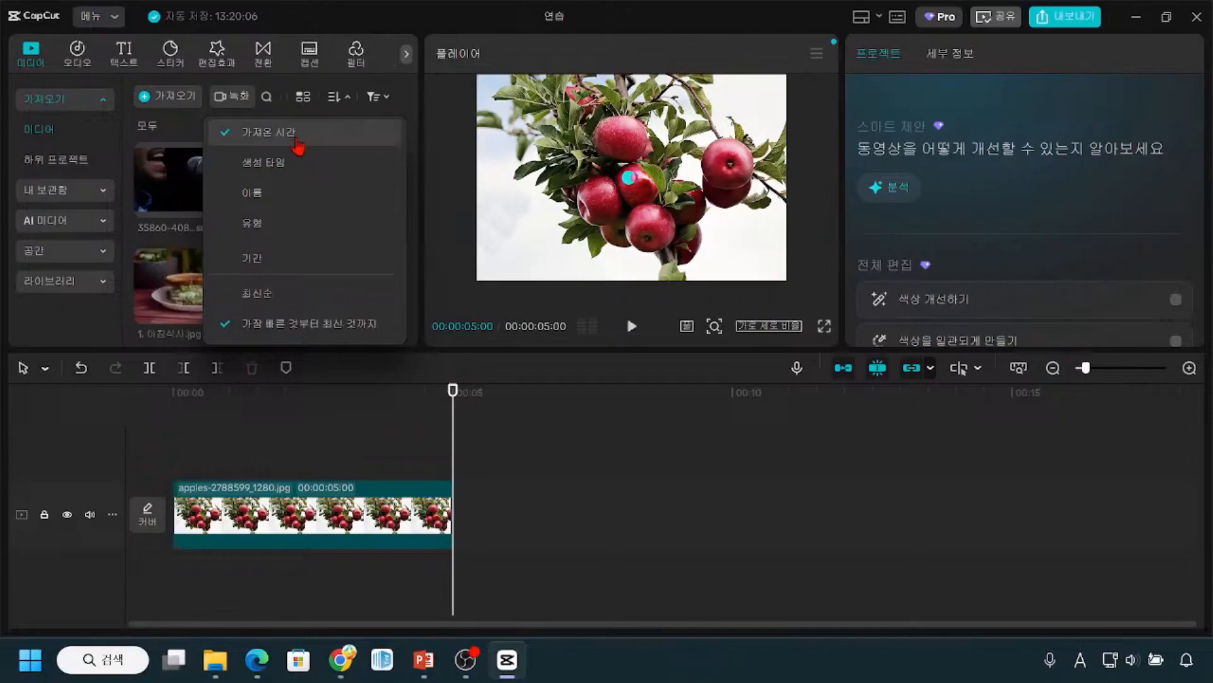
click(338, 101)
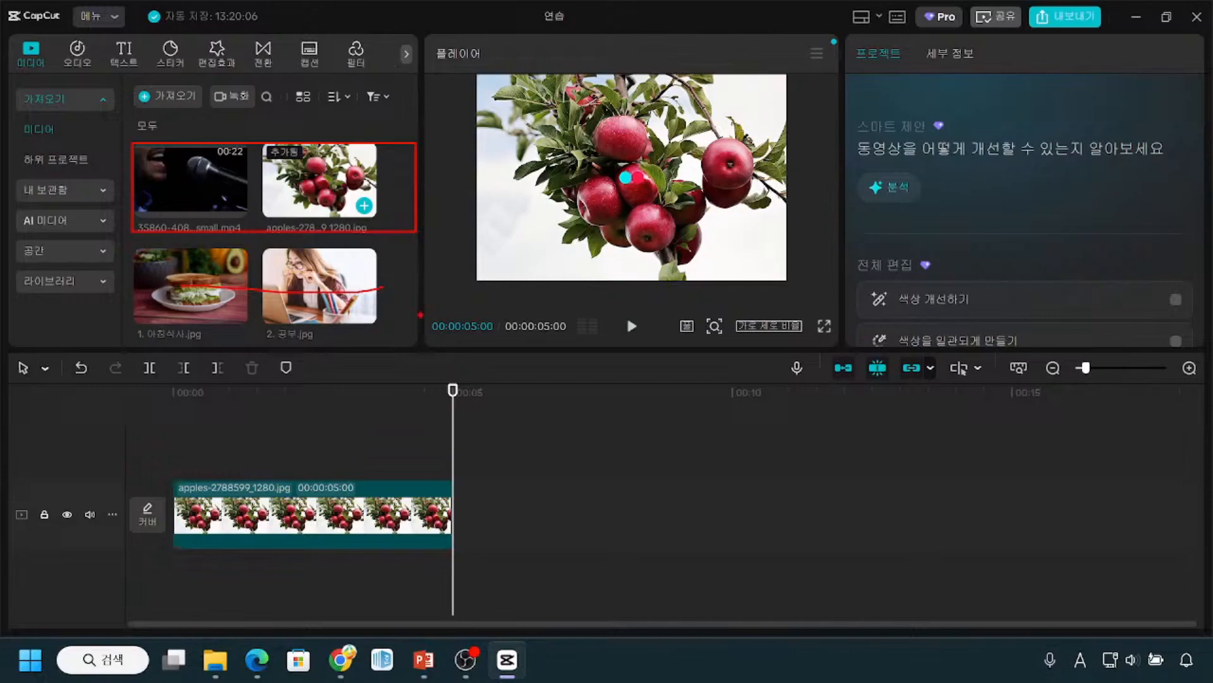
drag(434, 377, 471, 619)
mouse_move(378, 445)
mouse_down()
mouse_move(355, 506)
mouse_move(347, 497)
mouse_up()
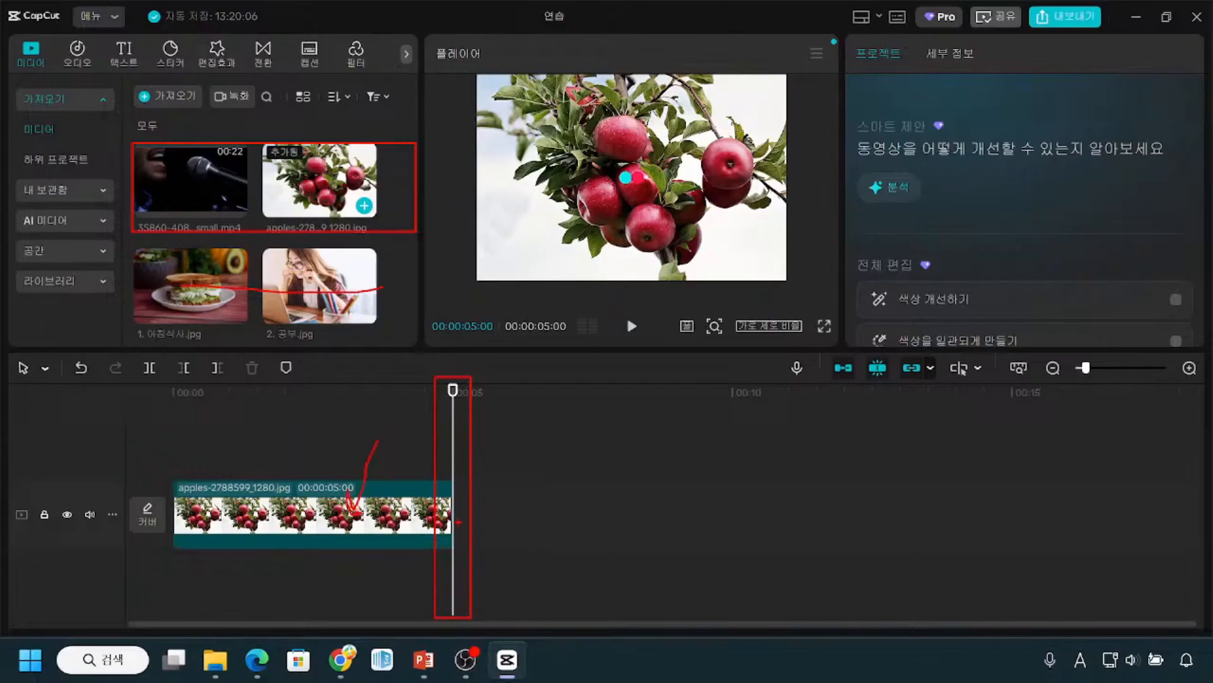
key(Escape)
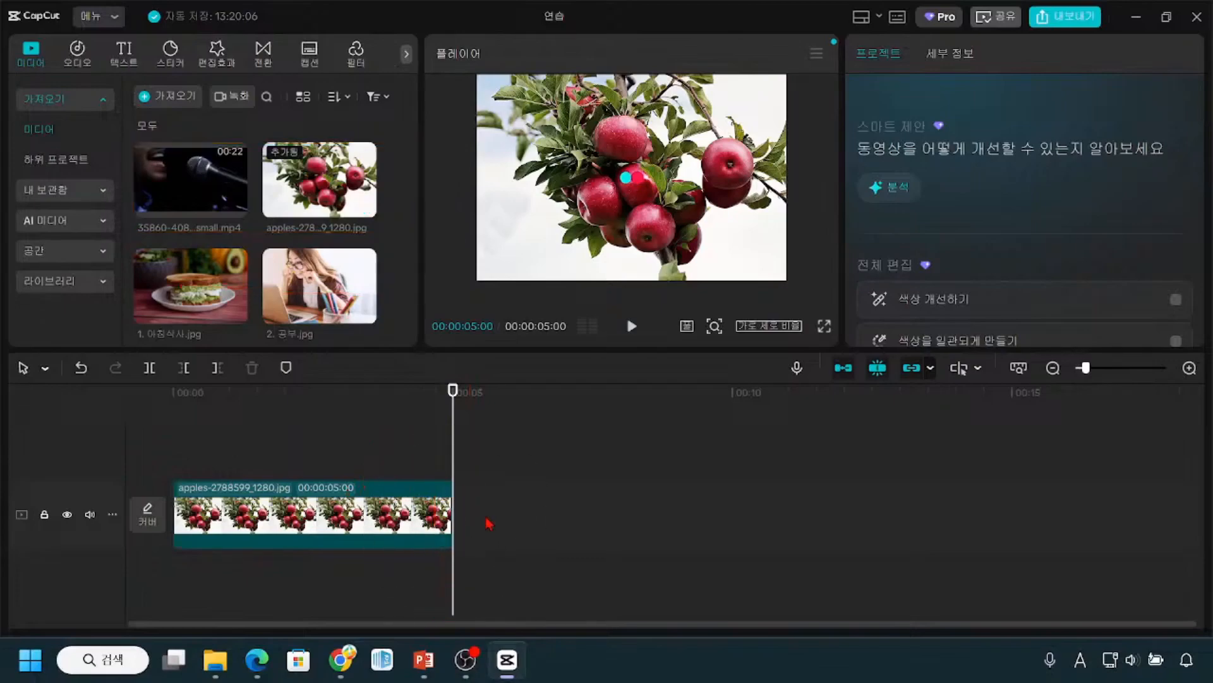
click(452, 464)
click(547, 511)
Step: Add the image 1. 아침식사.jpg to the timeline at the playhead, directly after the apples clip
click(181, 302)
click(178, 301)
click(200, 302)
key(ctrl)
key(ctrl)
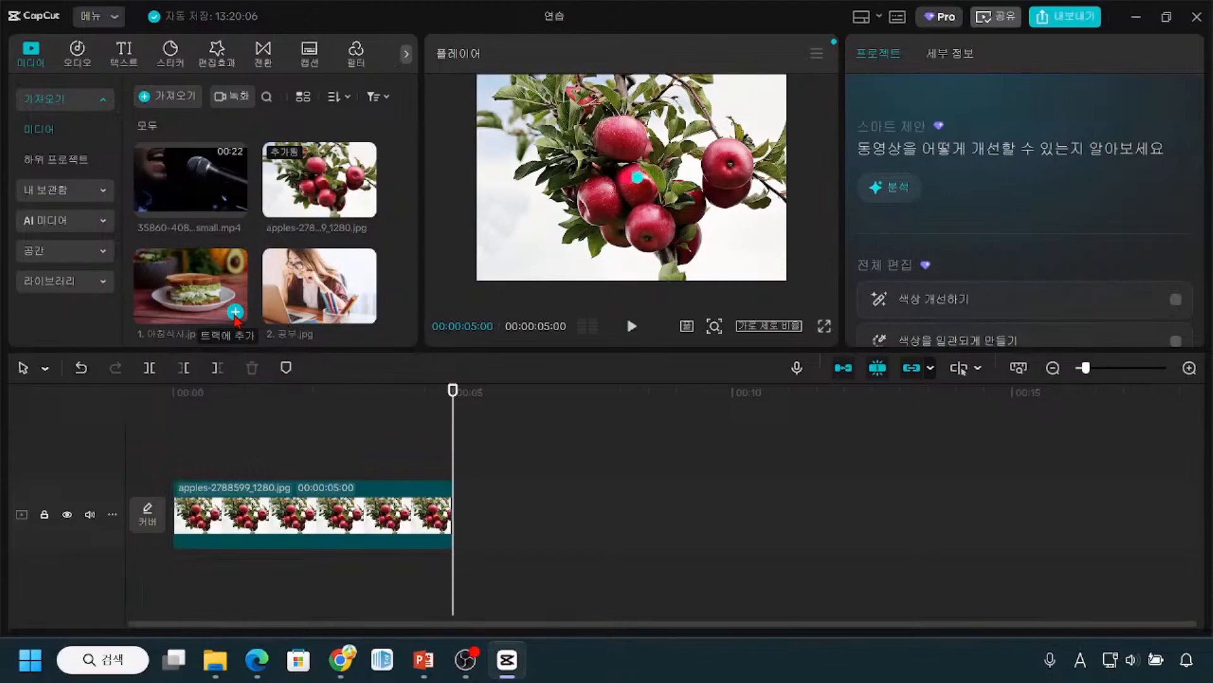
key(ctrl)
key(ctrl)
key(ctrl)
key(ctrl)
key(ctrl)
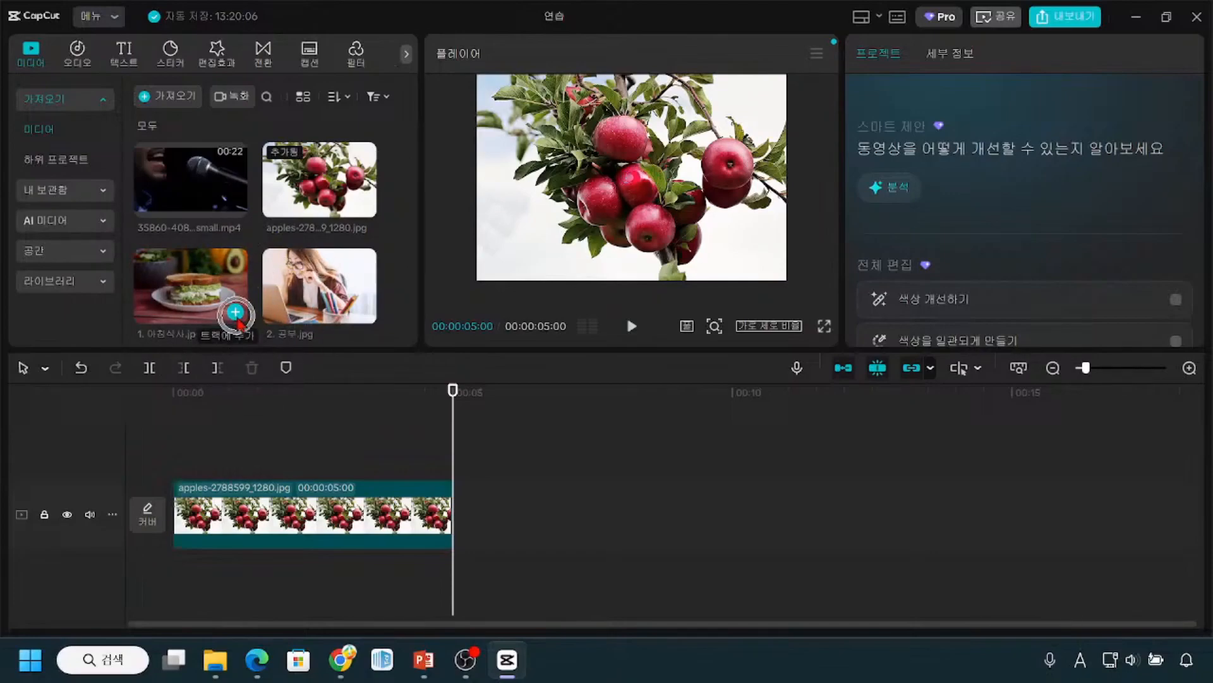
click(235, 311)
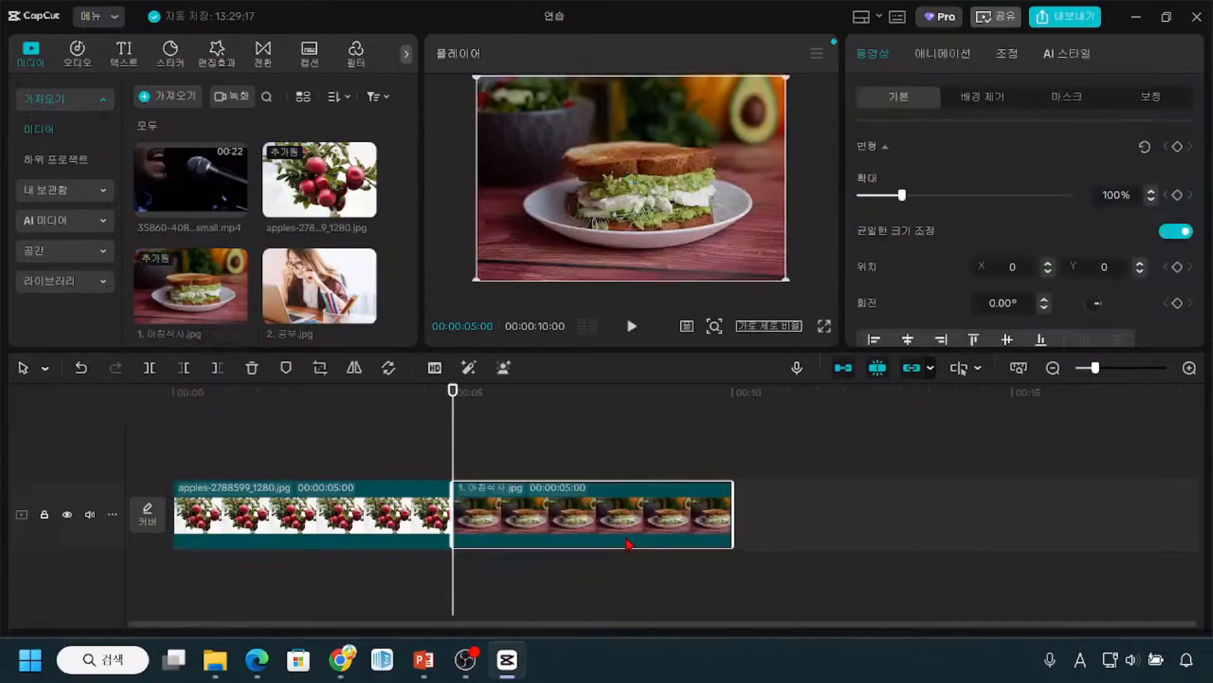
key(ctrl)
key(ctrl)
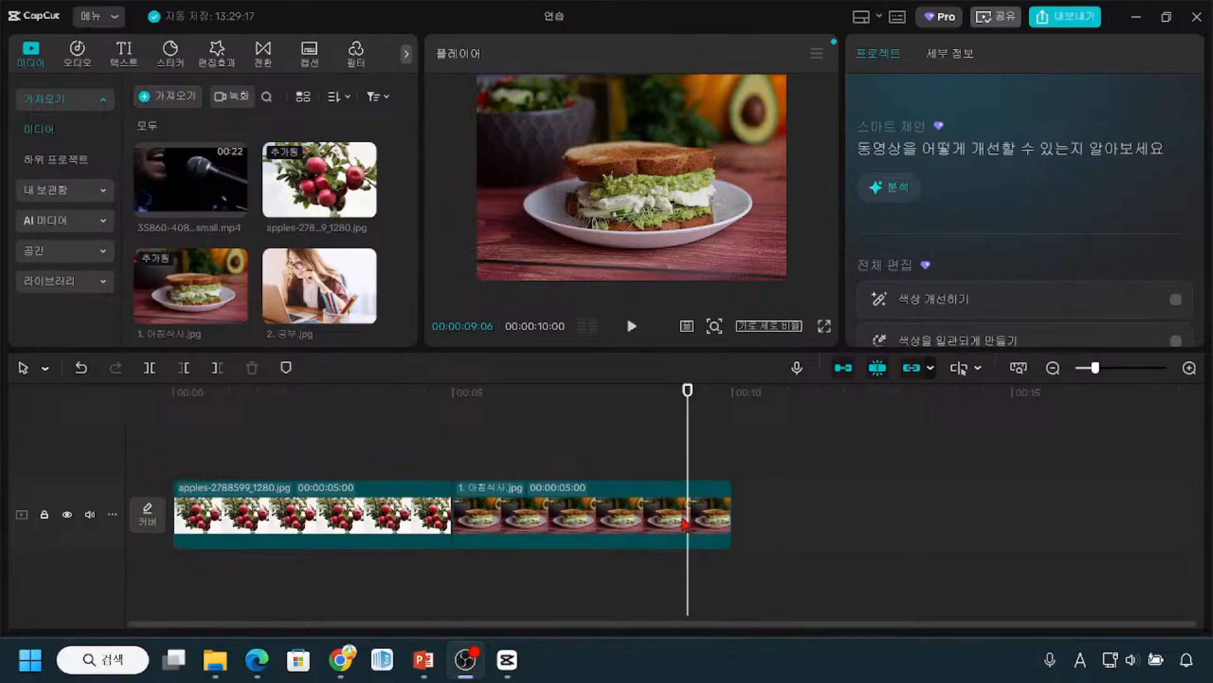
click(687, 396)
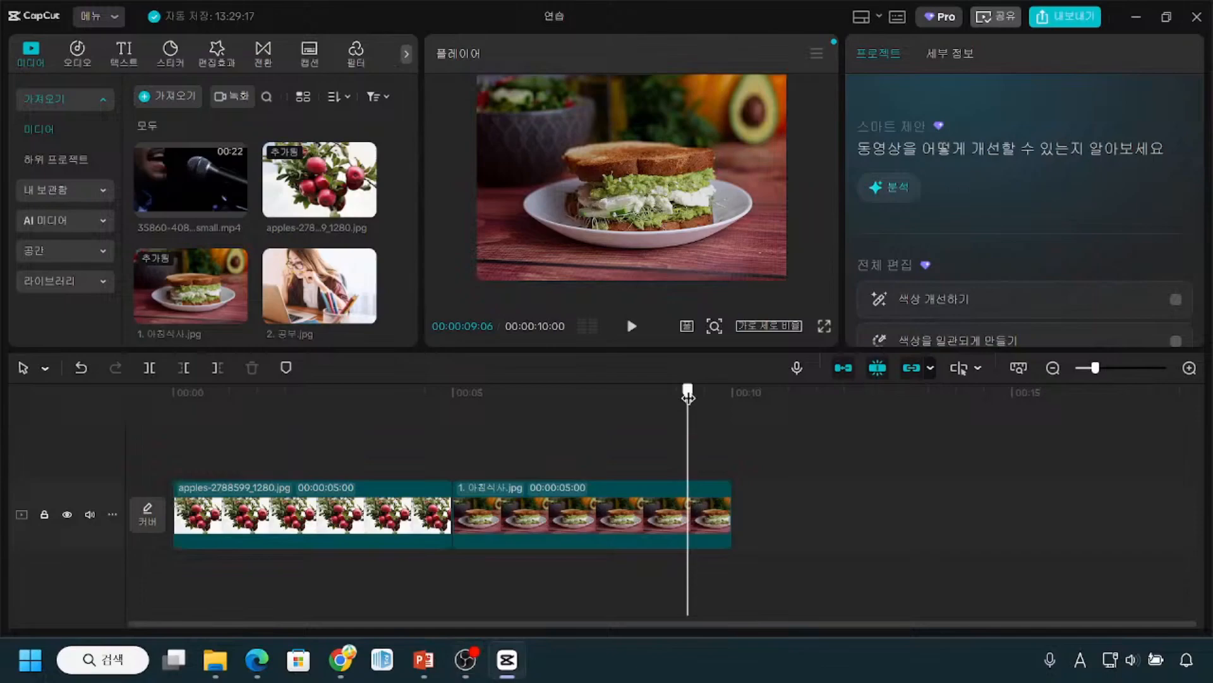
click(649, 536)
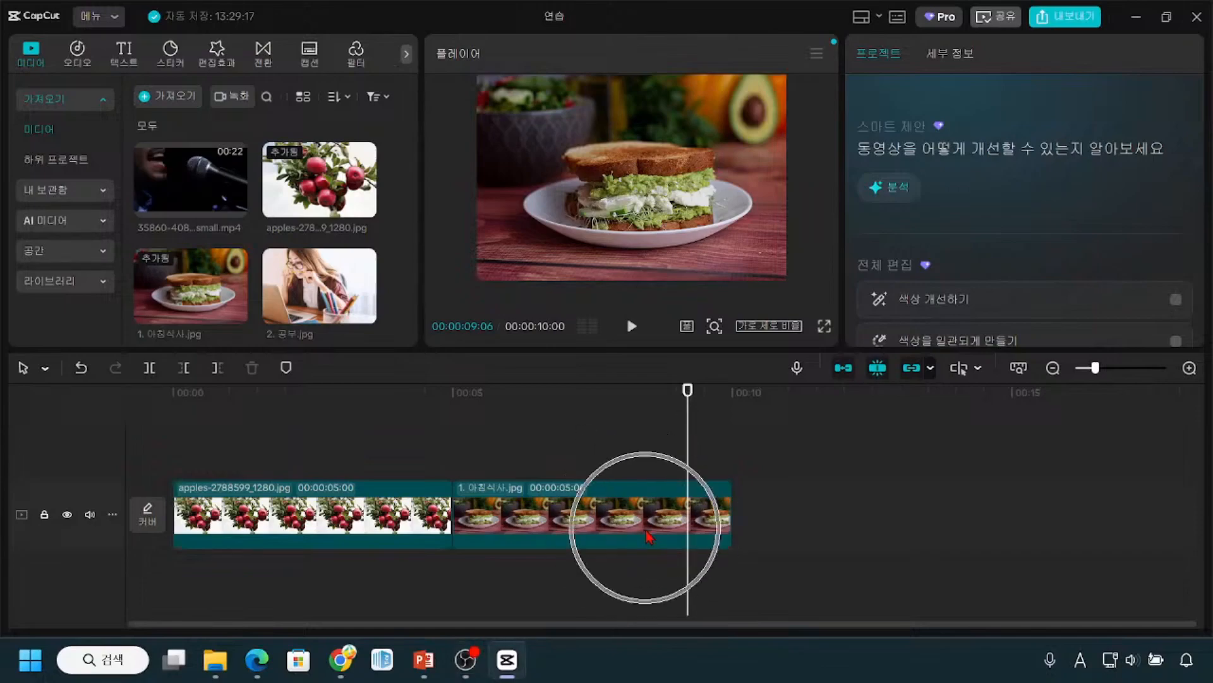
key(ctrl)
key(ctrl)
key(ctrl)
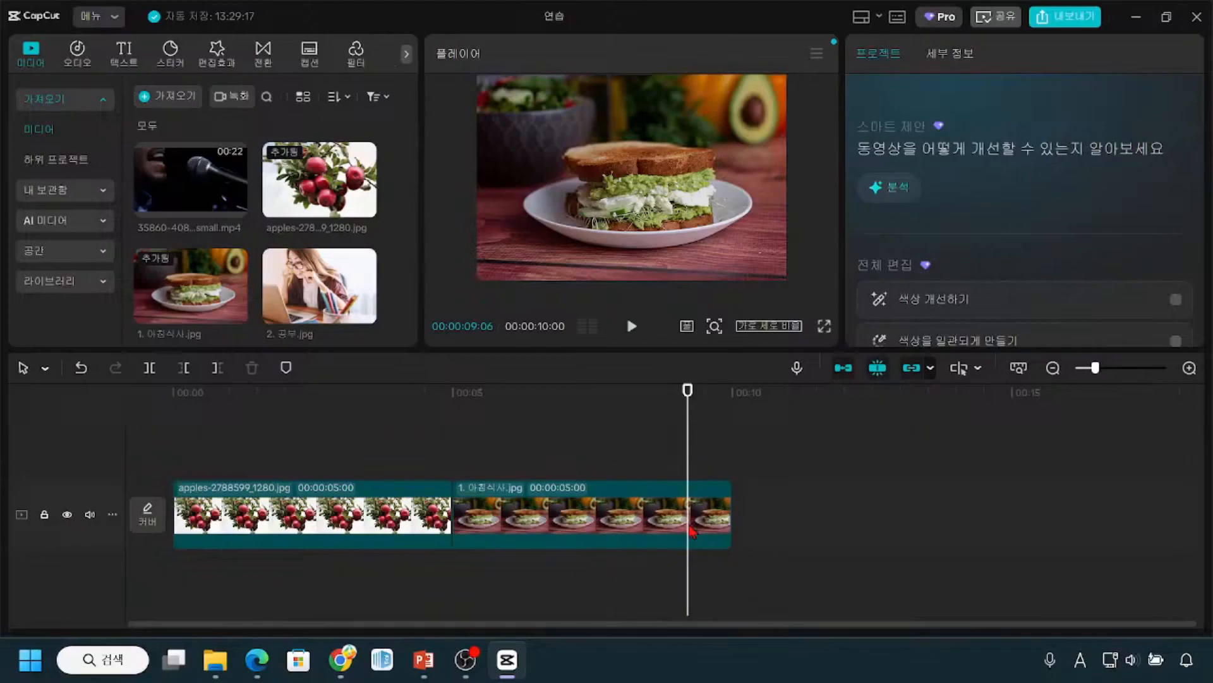
key(ctrl)
key(ctrl+2)
mouse_move(408, 482)
mouse_down()
mouse_move(423, 433)
mouse_move(531, 434)
mouse_up()
drag(460, 478, 731, 553)
key(ctrl)
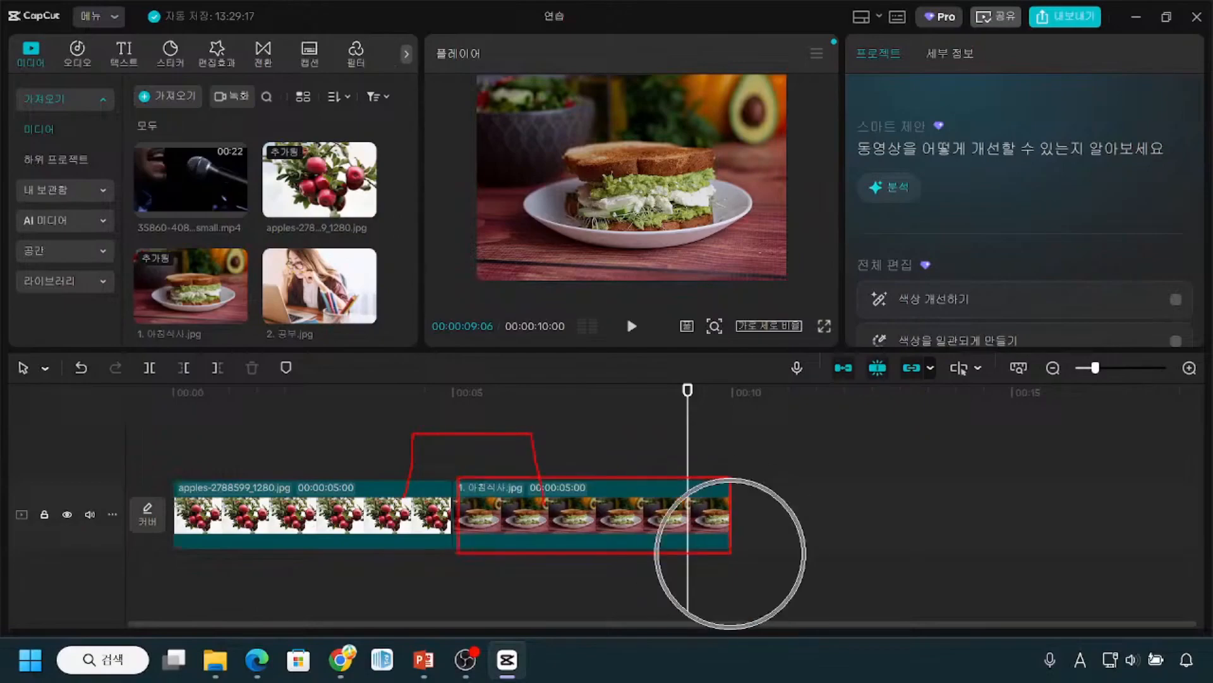
drag(737, 476, 981, 546)
key(ctrl)
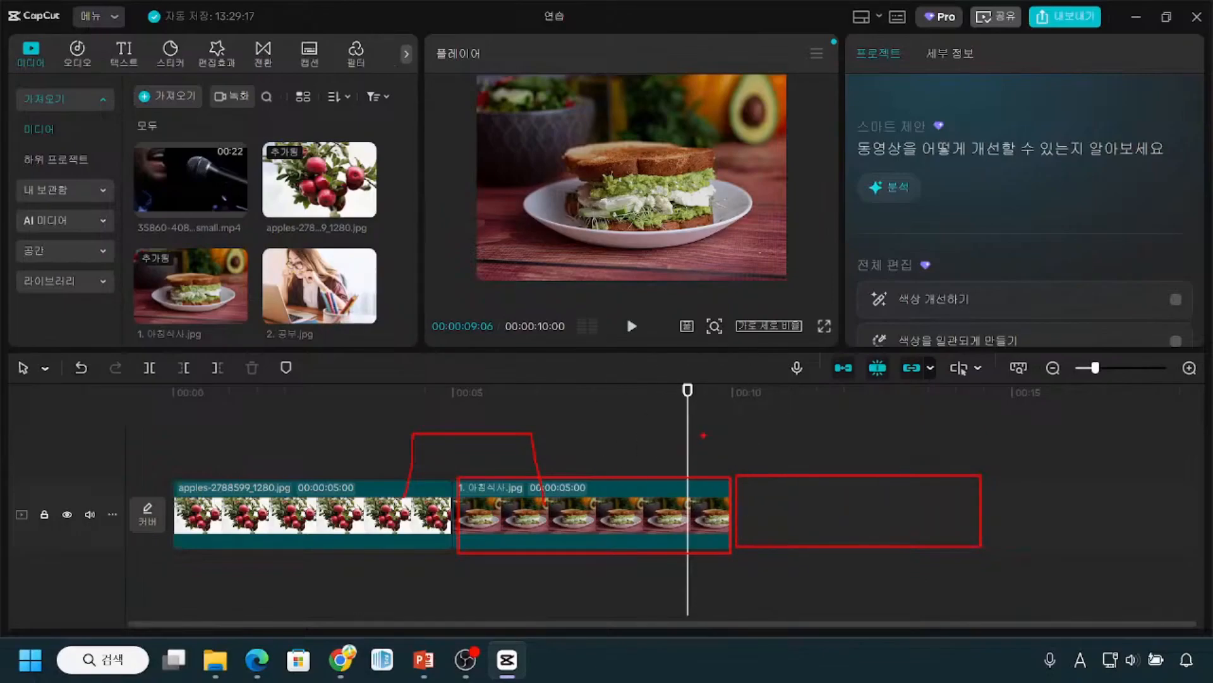
key(e)
key(Escape)
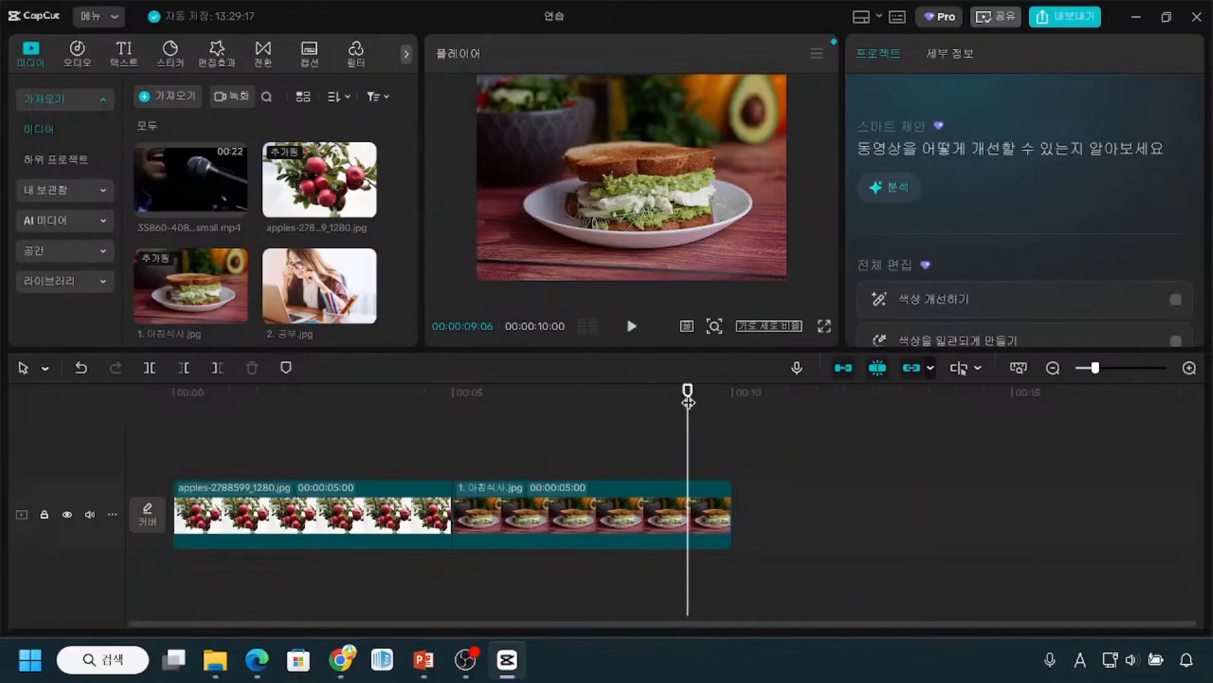
Step: Move the playhead to the end of the 1. 아침식사.jpg clip at 00:00:10:00 and select that clip
drag(688, 402, 732, 396)
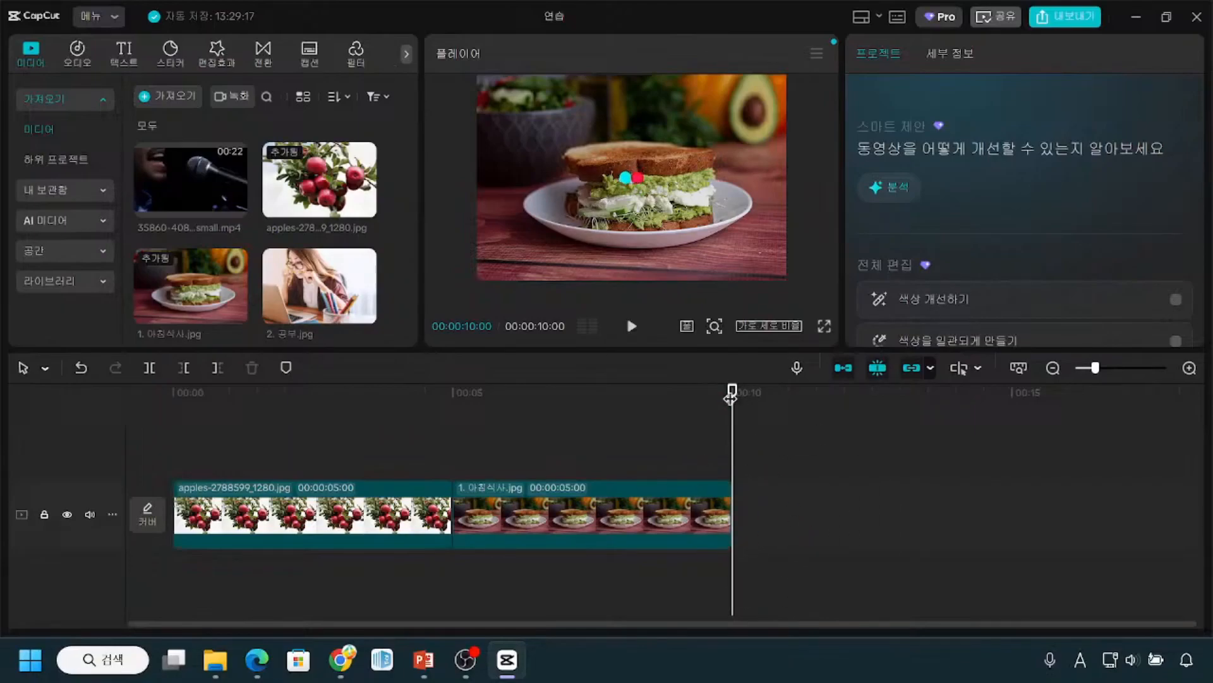
drag(710, 409, 484, 491)
mouse_move(473, 493)
mouse_down()
mouse_move(591, 498)
mouse_move(605, 515)
mouse_move(475, 488)
mouse_up()
drag(484, 392, 733, 461)
click(733, 511)
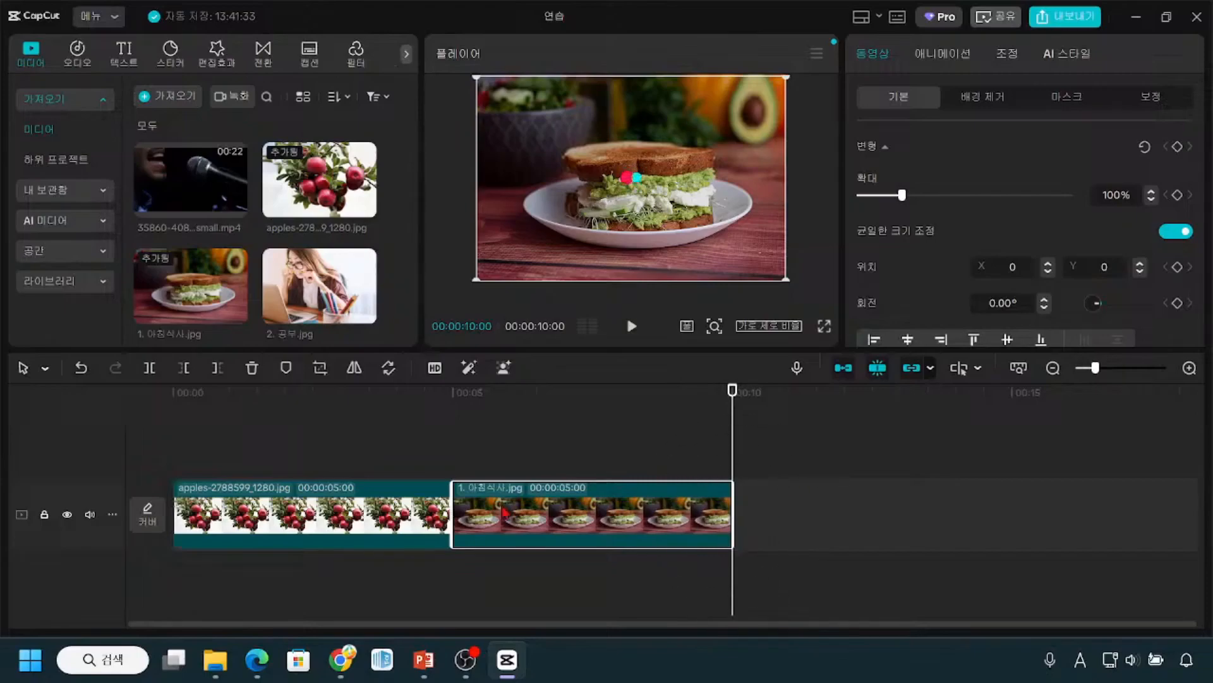
key(ctrl)
key(ctrl)
click(760, 548)
click(273, 334)
click(329, 293)
key(ctrl+2)
drag(341, 288, 386, 342)
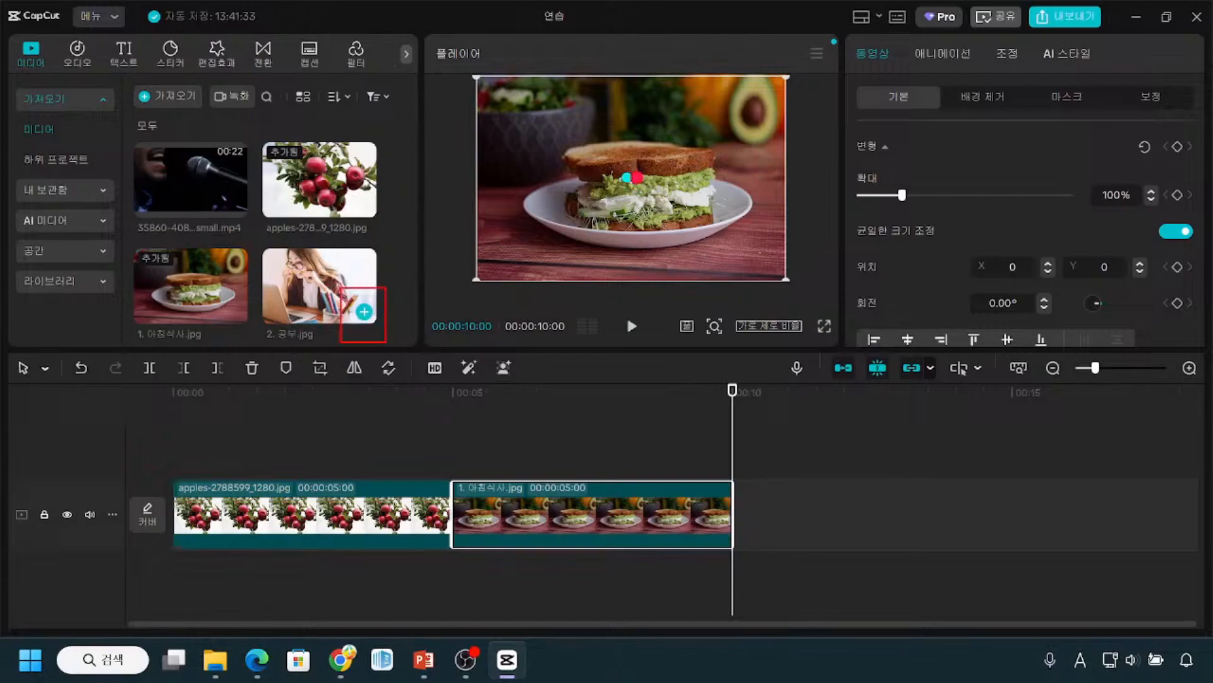
mouse_move(372, 294)
mouse_down()
mouse_move(344, 311)
mouse_move(367, 329)
mouse_up()
drag(737, 478, 903, 542)
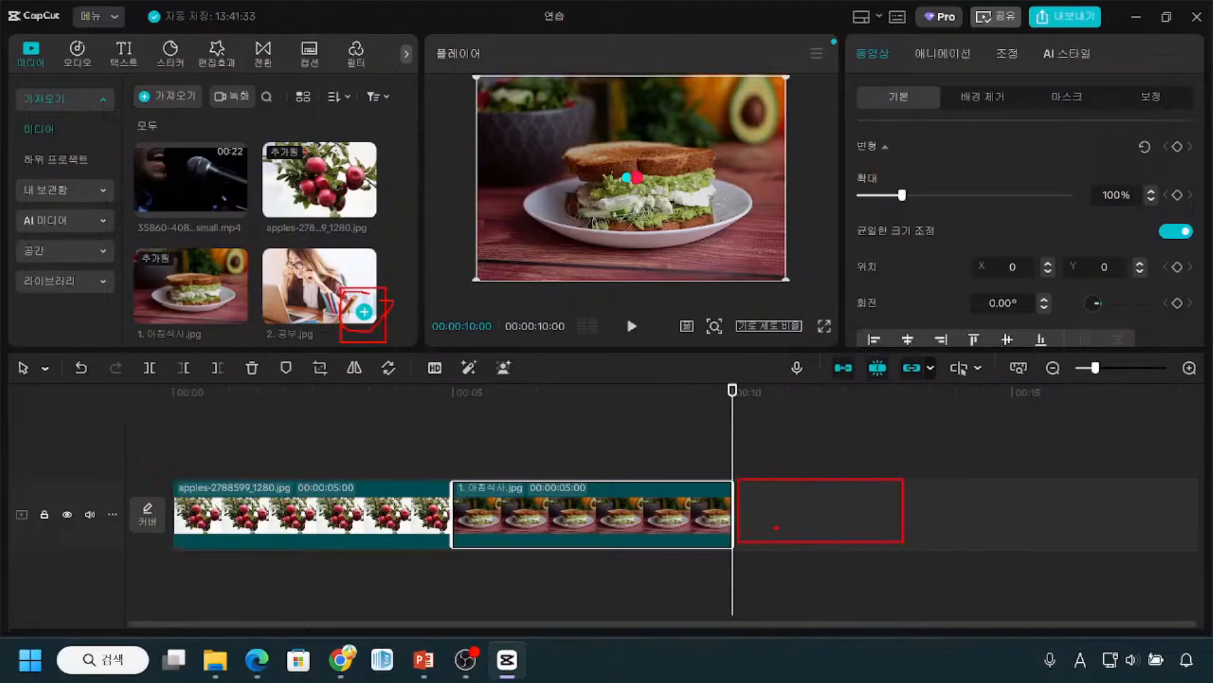
key(Escape)
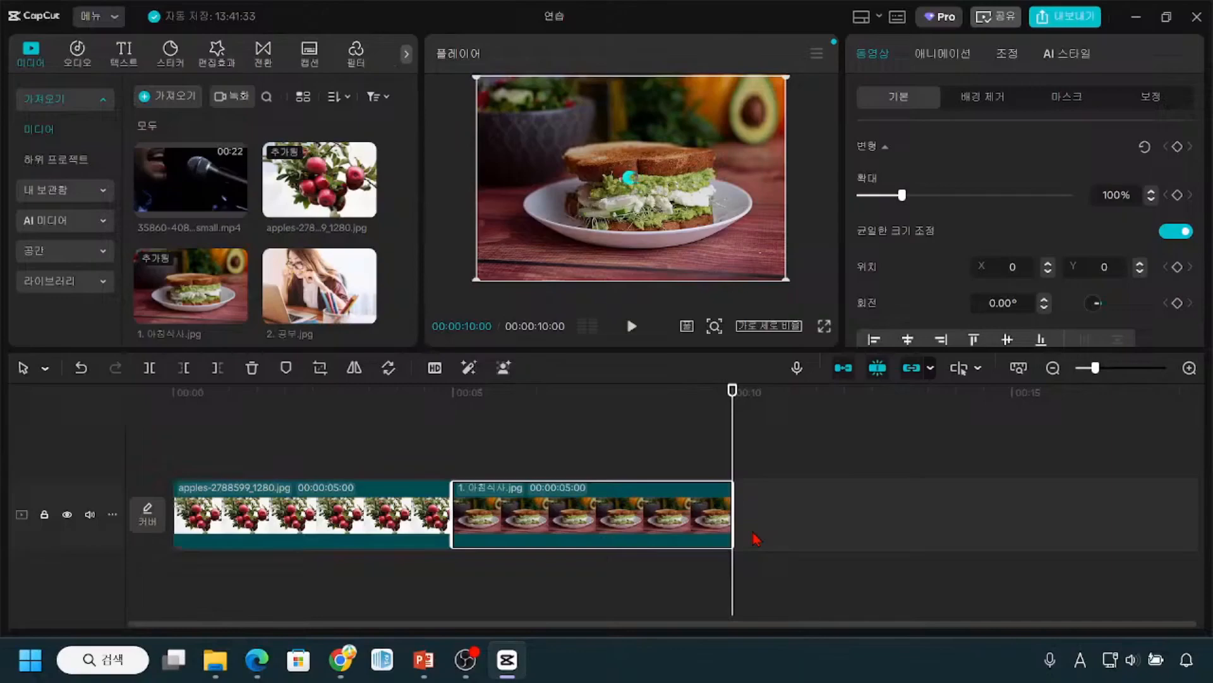
Step: Place the image 2. 공부.jpg on the main track directly after the 1. 아침식사.jpg clip, at the 10-second playhead
mouse_move(308, 292)
drag(314, 308, 733, 519)
key(ctrl)
key(ctrl)
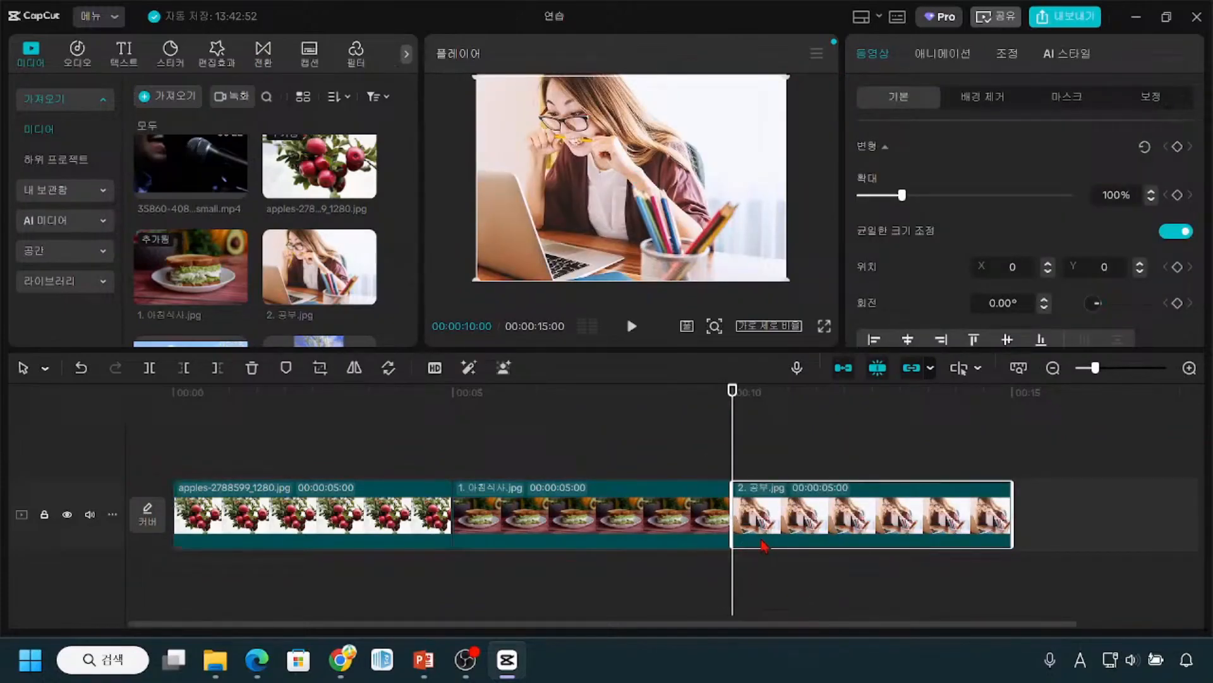
key(ctrl)
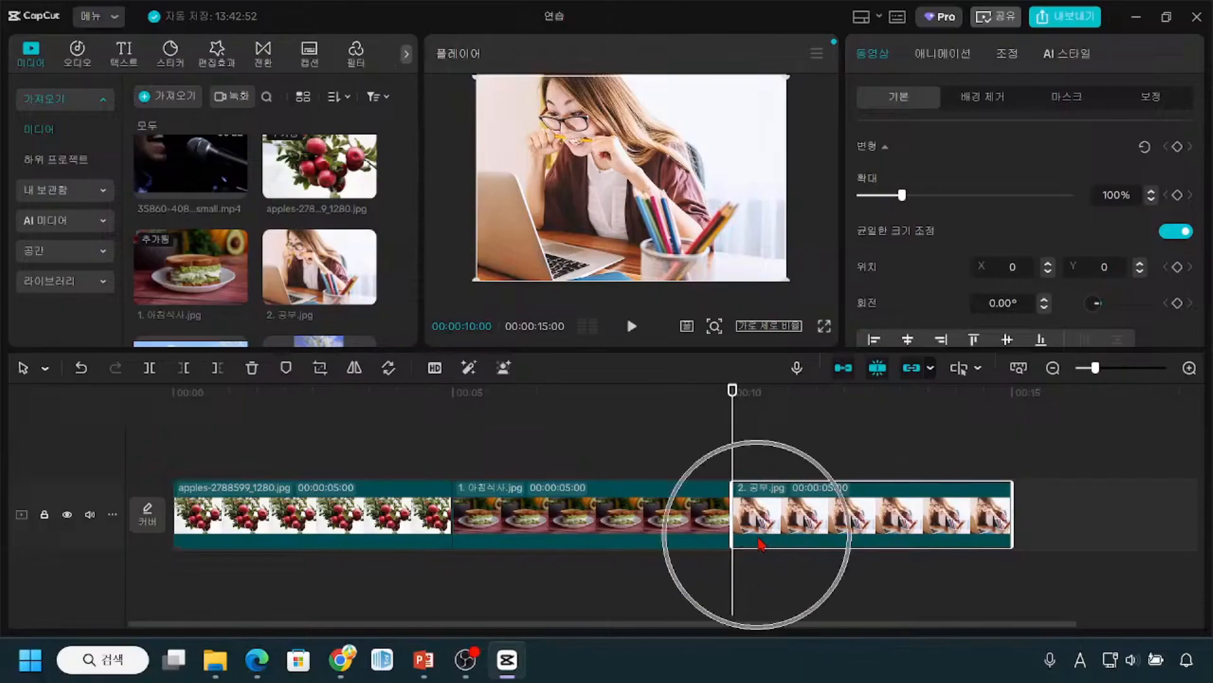
key(ctrl)
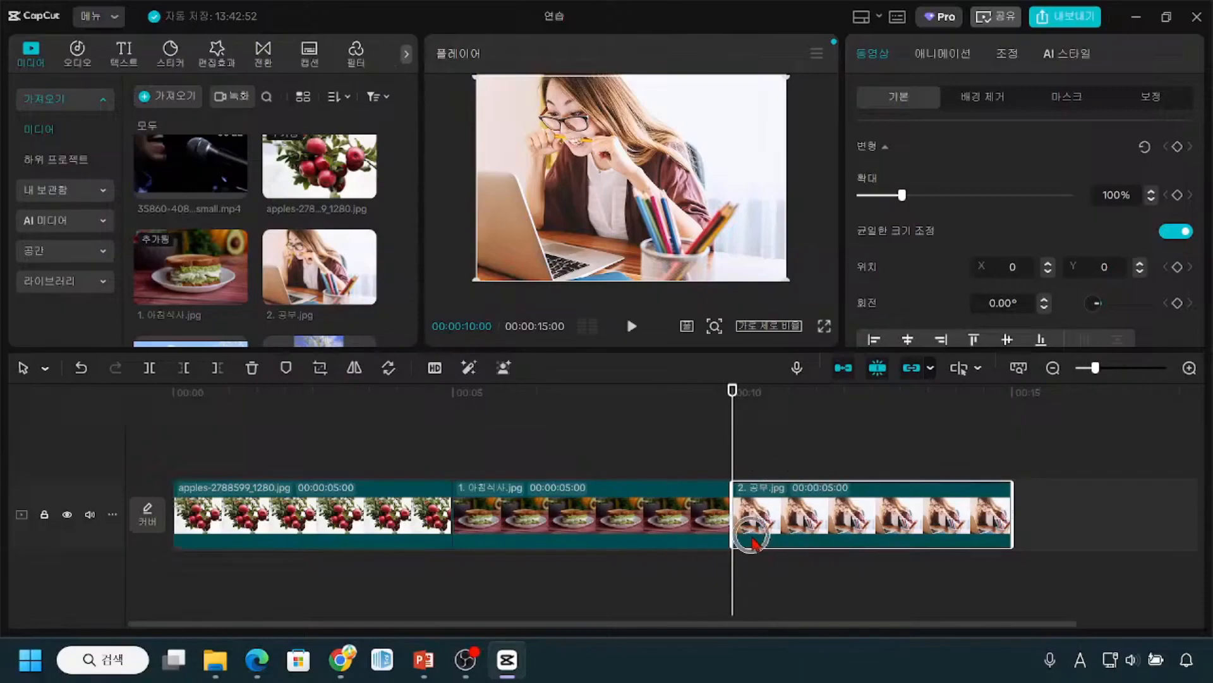
mouse_move(365, 296)
key(ctrl)
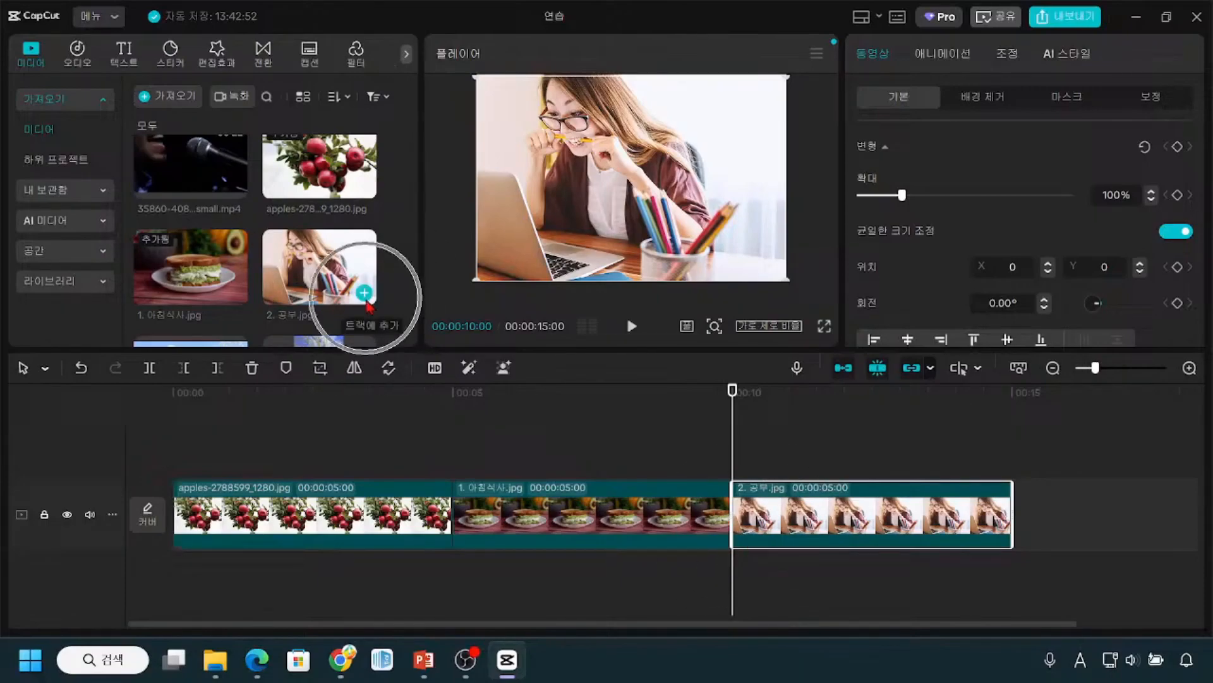
key(ctrl+2)
mouse_move(357, 268)
mouse_down()
mouse_move(344, 304)
mouse_move(362, 316)
mouse_move(374, 300)
mouse_move(365, 279)
mouse_move(397, 286)
mouse_move(747, 459)
mouse_up()
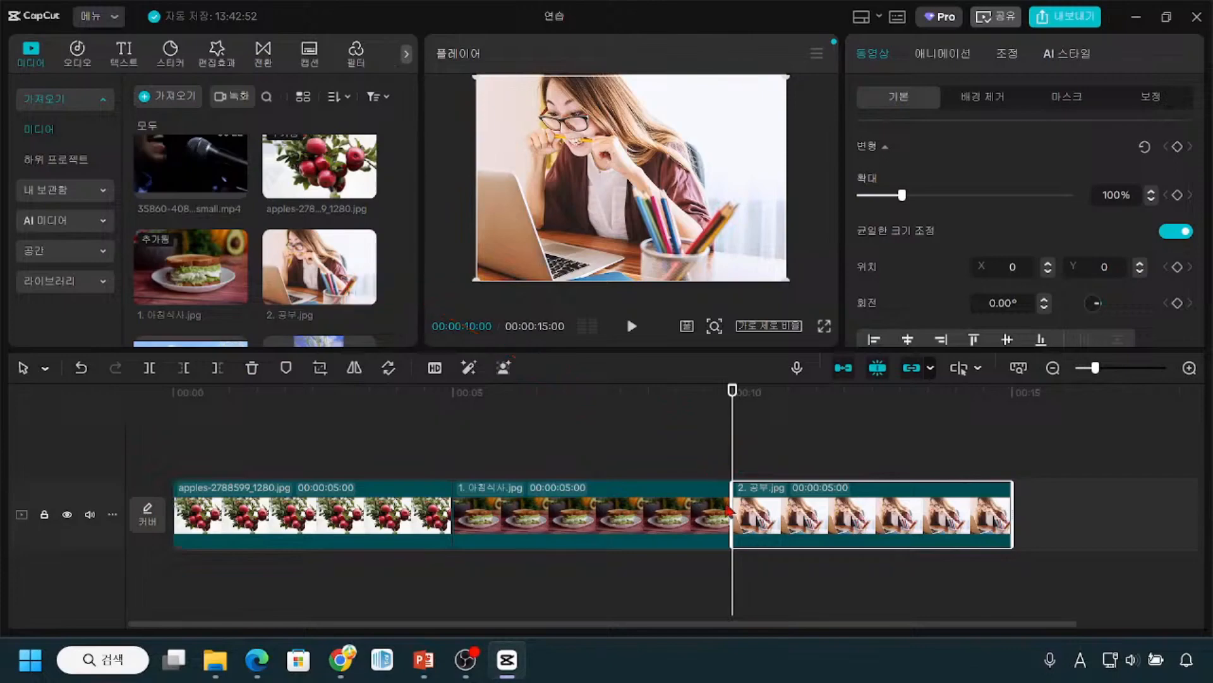
click(750, 522)
click(730, 504)
click(735, 510)
drag(1020, 525, 1016, 581)
mouse_move(1018, 476)
mouse_down()
mouse_move(1077, 476)
mouse_move(1050, 558)
mouse_up()
mouse_move(1087, 484)
mouse_down()
mouse_move(1143, 479)
mouse_move(1157, 548)
mouse_move(1132, 559)
mouse_up()
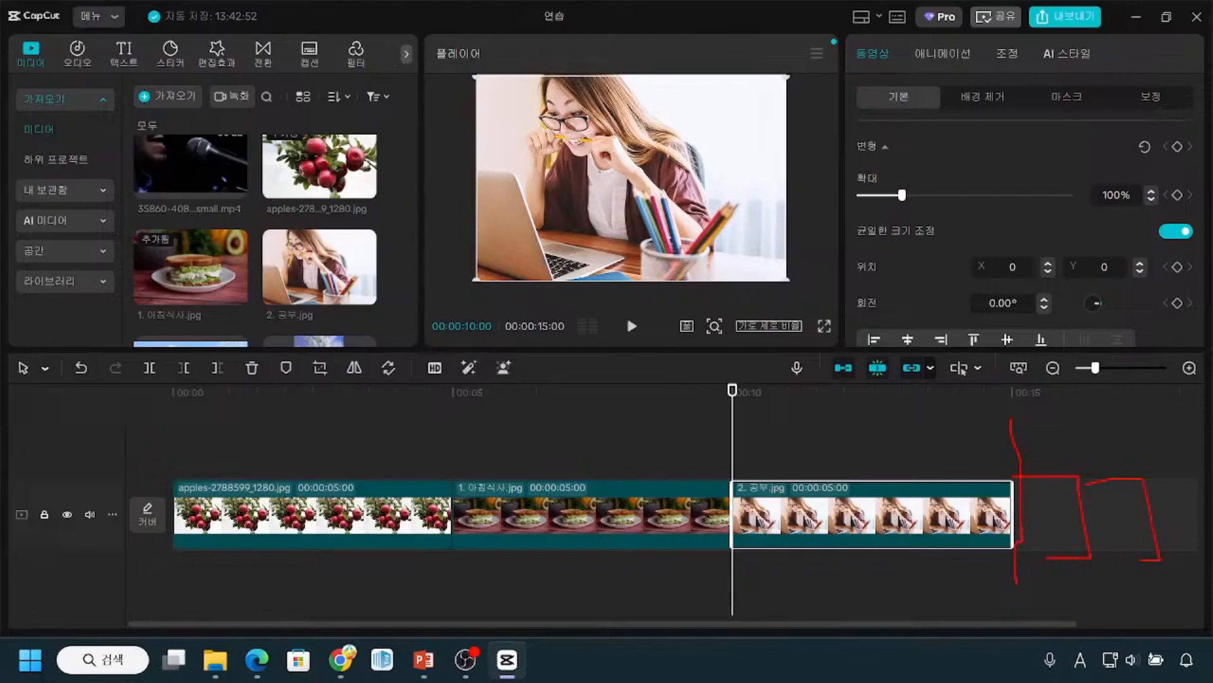
mouse_move(171, 471)
mouse_down()
mouse_move(241, 562)
mouse_move(736, 578)
mouse_move(991, 557)
mouse_up()
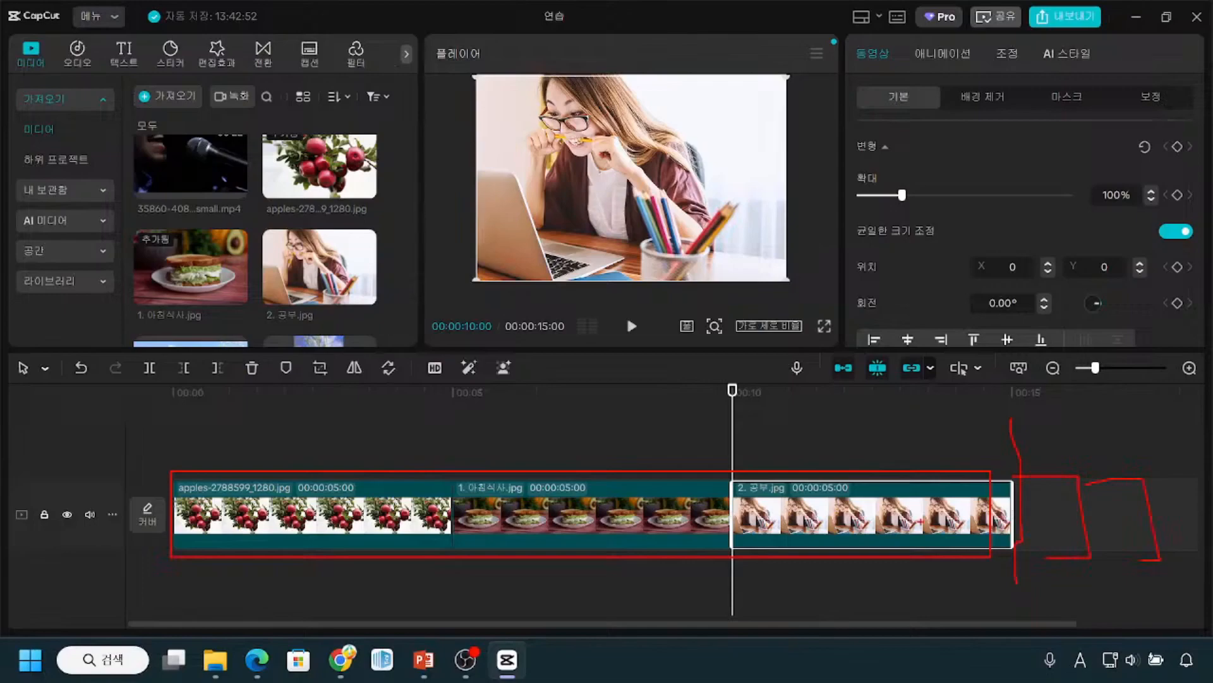
mouse_move(1012, 482)
mouse_down()
mouse_move(1082, 546)
mouse_move(1025, 552)
mouse_up()
drag(451, 430, 449, 587)
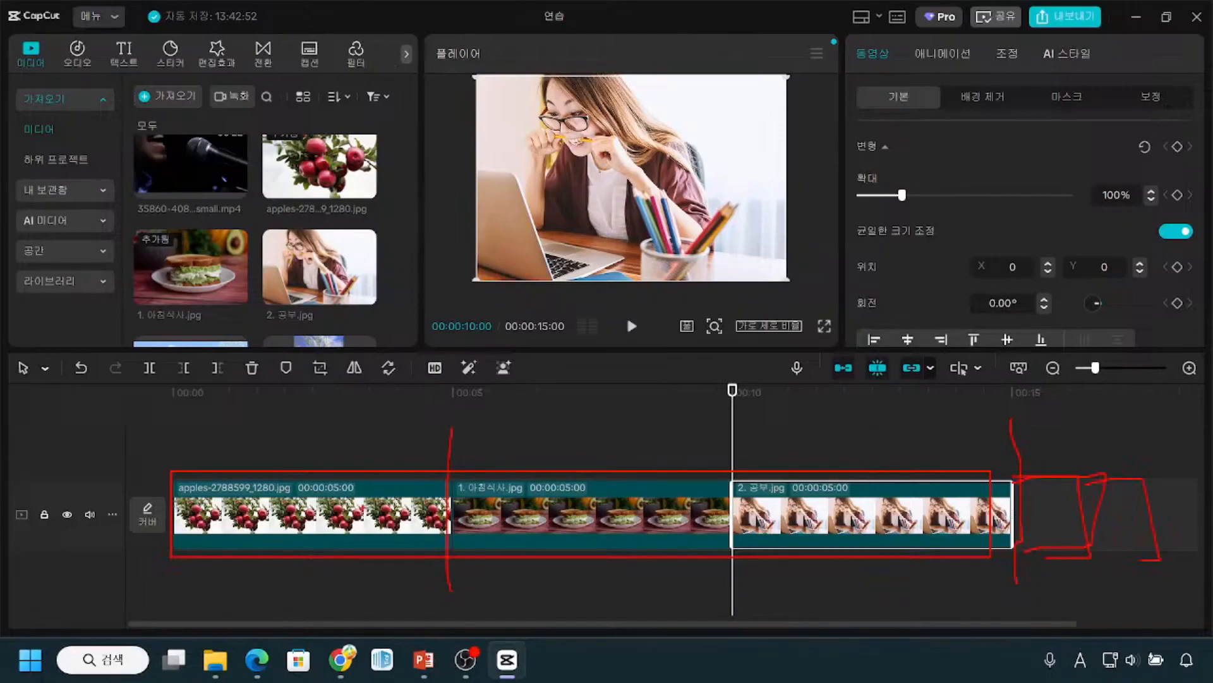
mouse_move(243, 469)
mouse_down()
mouse_move(385, 433)
mouse_move(726, 427)
mouse_up()
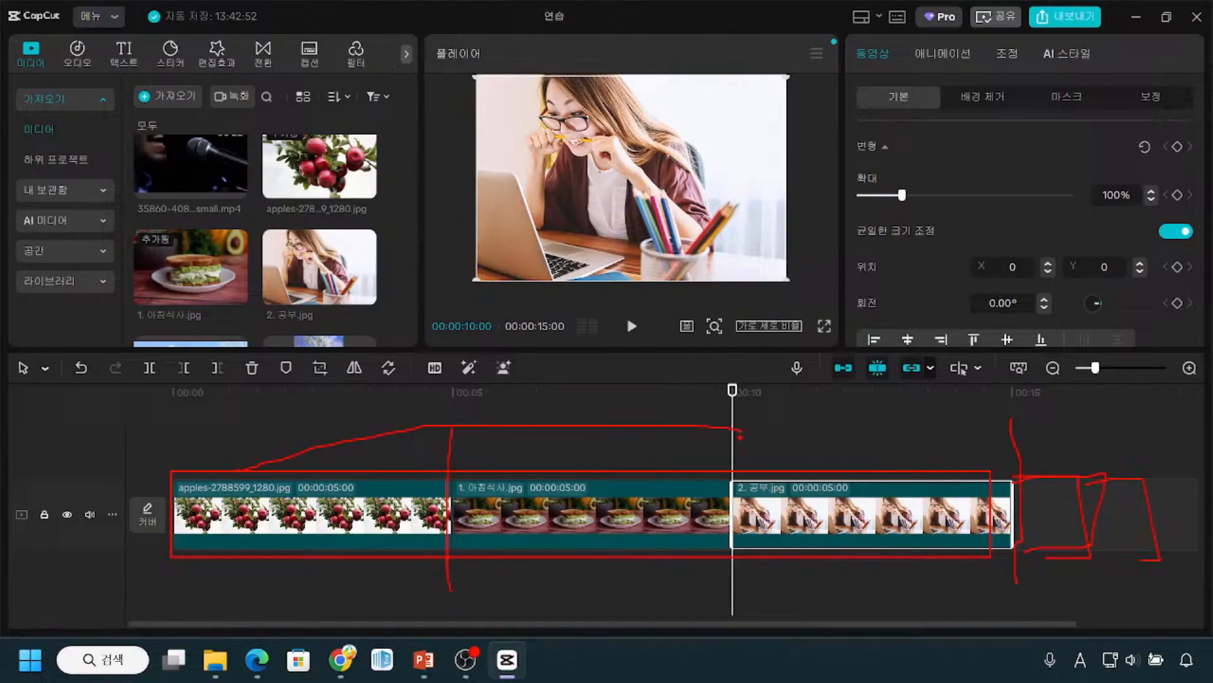
key(e)
key(Escape)
key(ctrl)
key(ctrl)
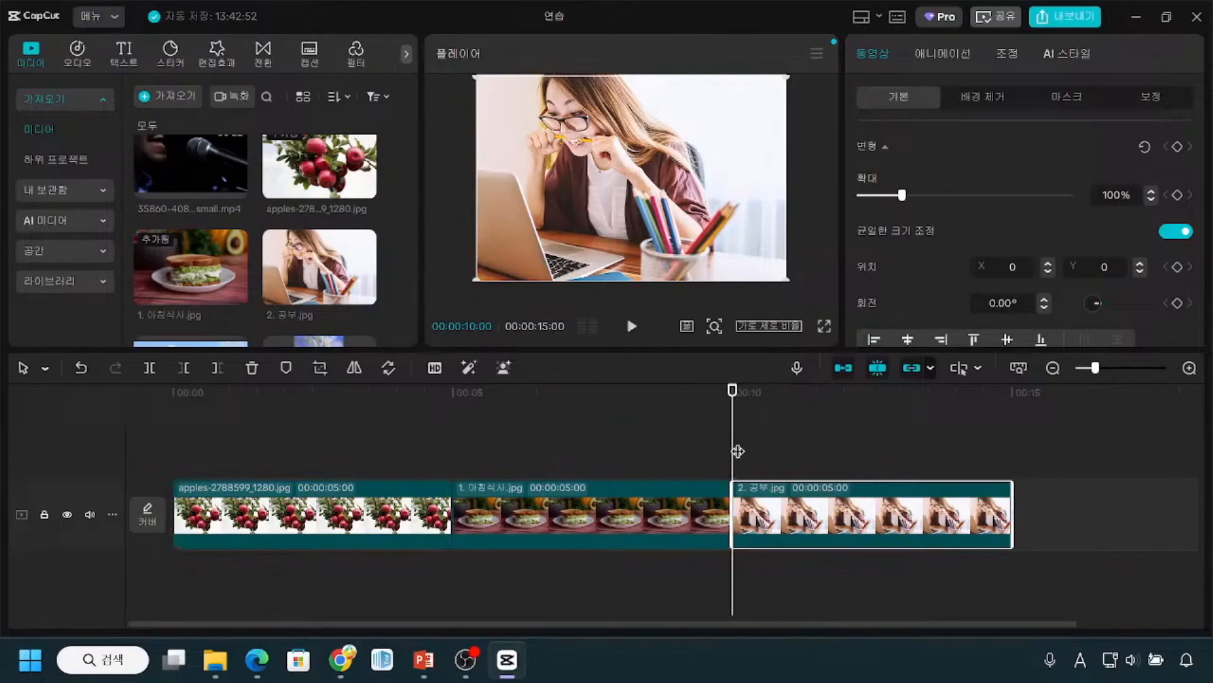
key(ctrl)
key(ctrl)
key(ctrl)
key(ctrl)
drag(327, 500, 320, 476)
mouse_move(585, 489)
mouse_down()
mouse_move(588, 527)
mouse_move(572, 520)
mouse_move(587, 526)
mouse_move(619, 495)
mouse_up()
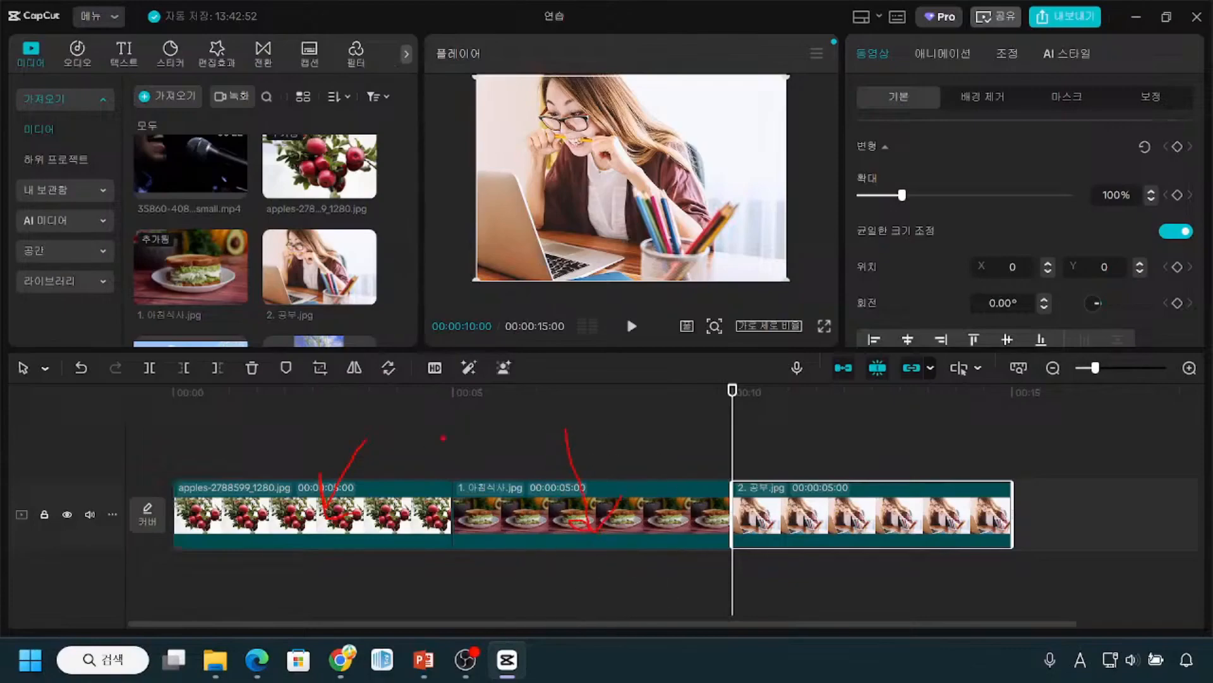
mouse_move(432, 425)
mouse_down()
mouse_move(466, 477)
mouse_move(483, 477)
mouse_up()
drag(455, 550, 448, 572)
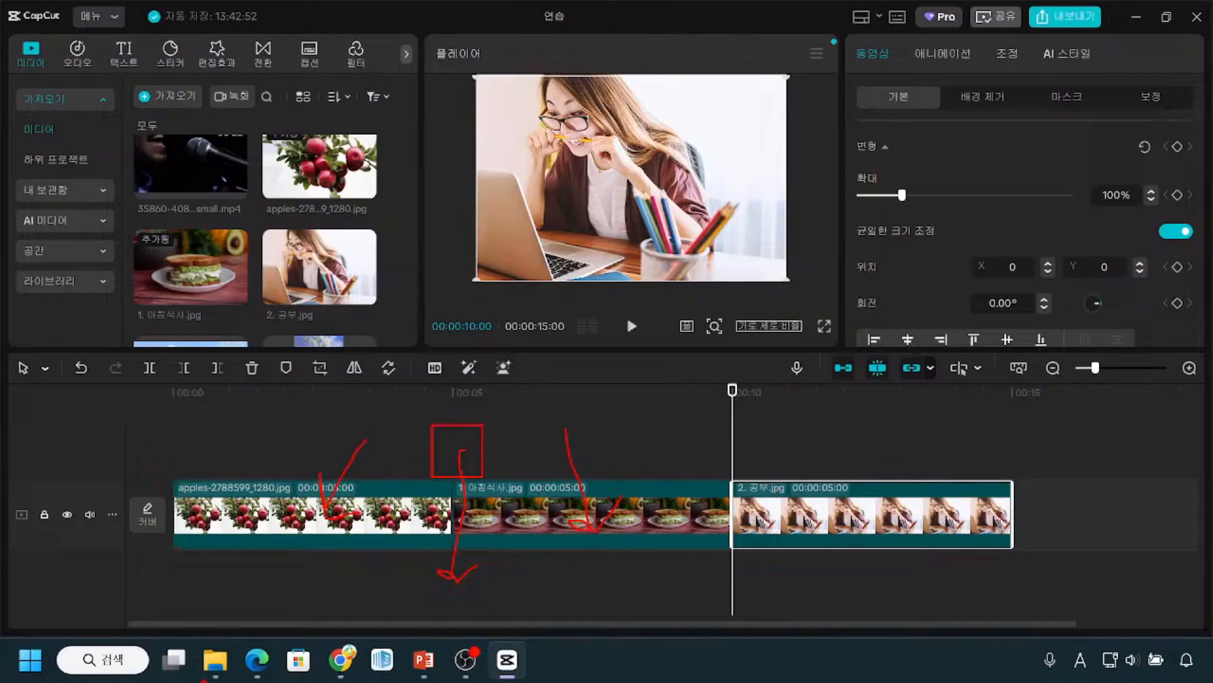
key(Escape)
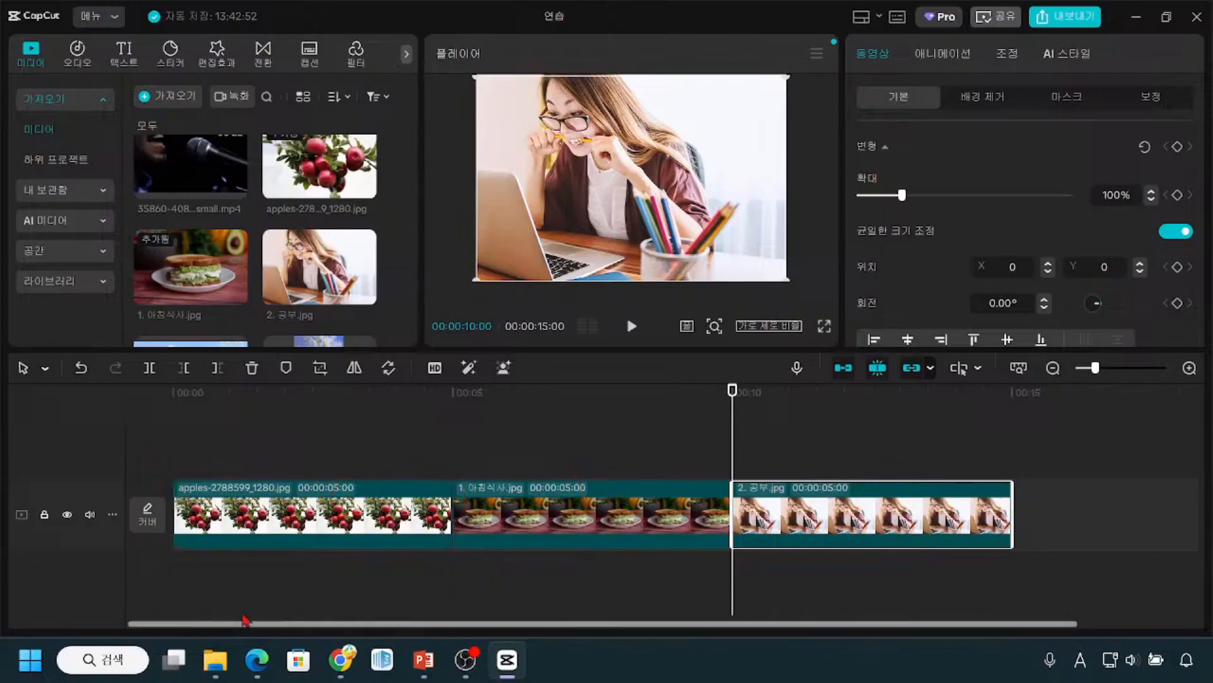
key(ctrl)
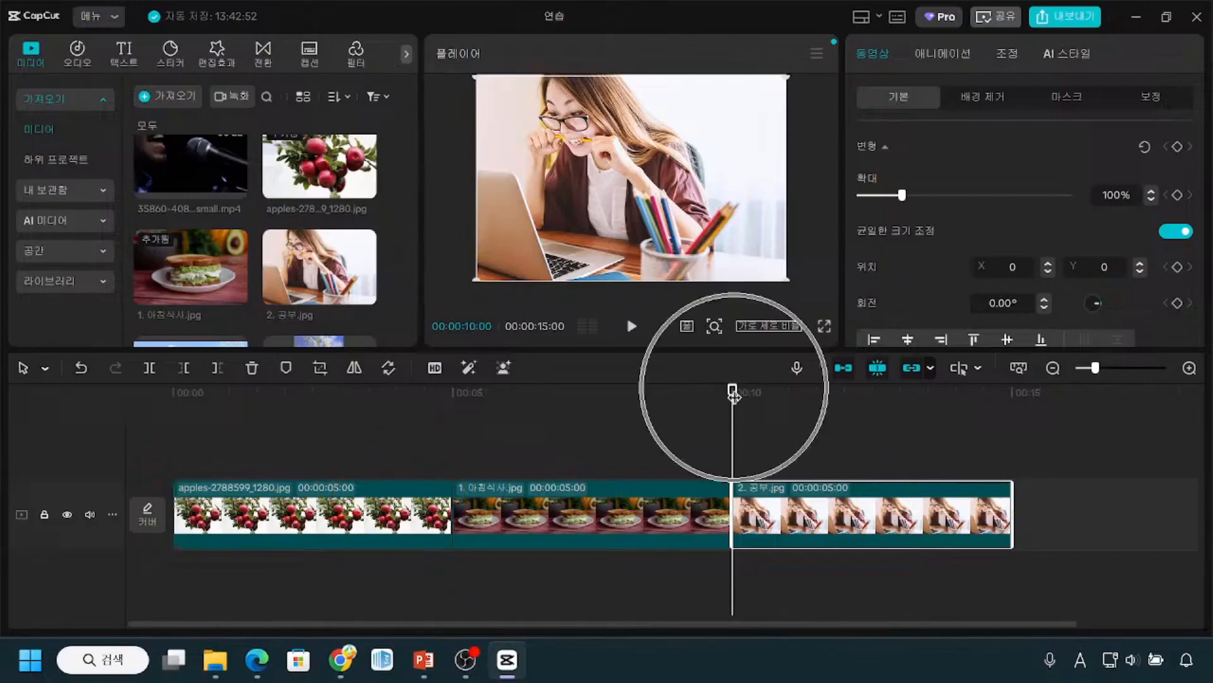
Step: Move the playhead to the boundary between the apples clip and the 1. 아침식사.jpg clip at 00:00:05:00
drag(733, 392, 453, 485)
key(ctrl)
key(ctrl)
key(ctrl)
key(ctrl)
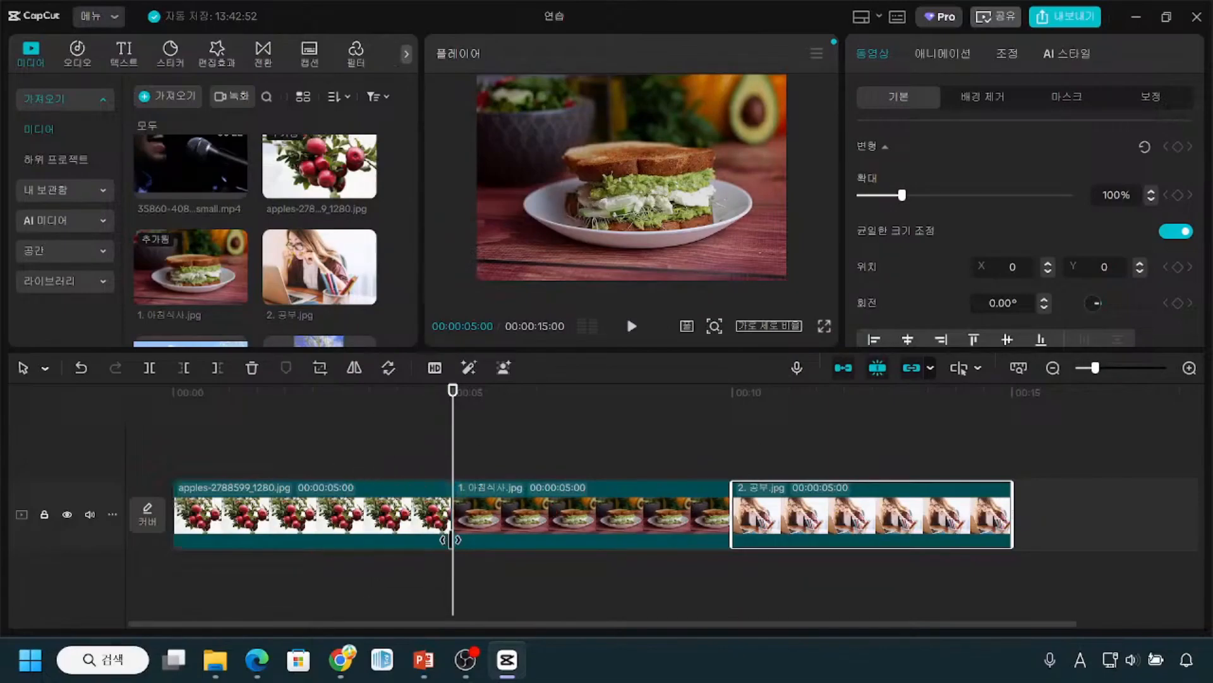
key(ctrl)
key(ctrl)
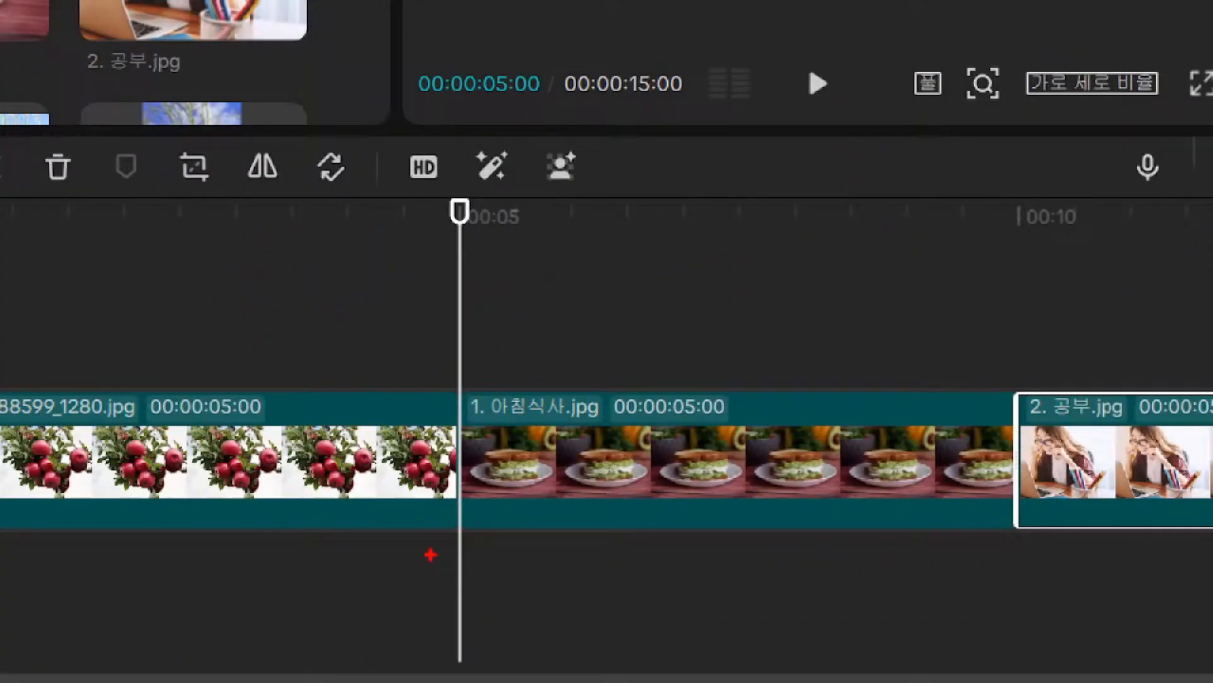
mouse_move(443, 585)
mouse_down()
mouse_move(459, 604)
mouse_move(504, 586)
mouse_up()
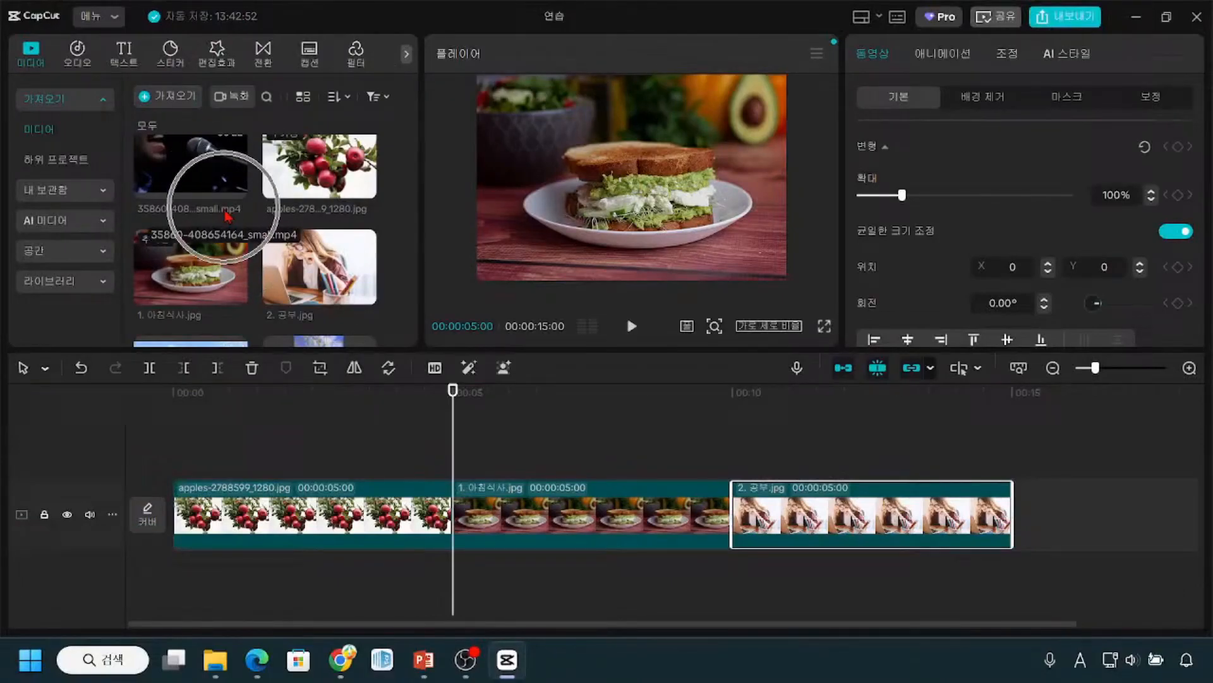
scroll(229, 217, down, 1)
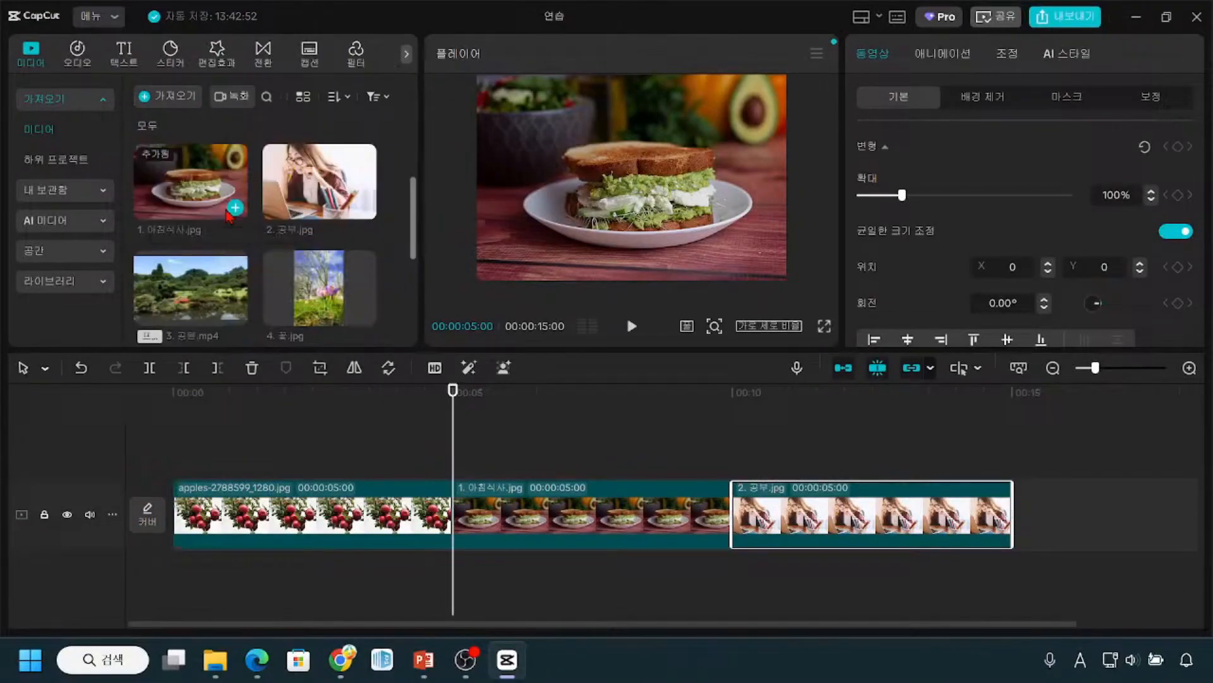
scroll(208, 272, up, 1)
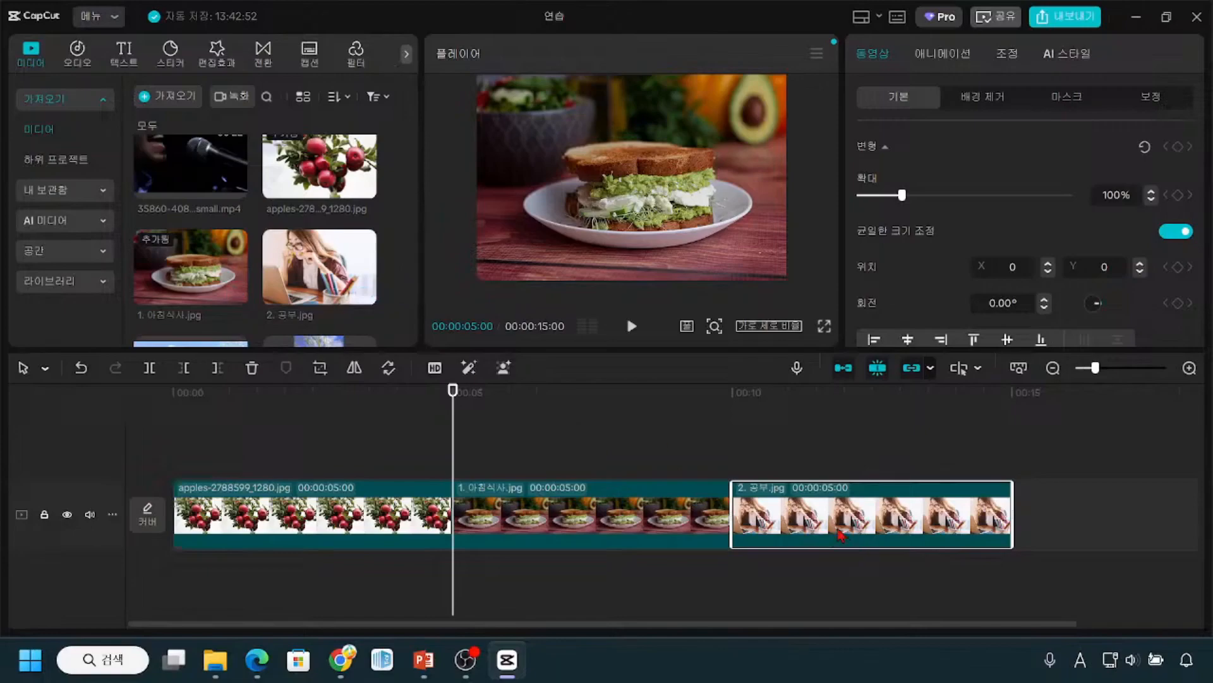
Step: Delete the 2. 공부.jpg clip and add the same image again at the 00:00:10:00 playhead
drag(453, 405, 732, 487)
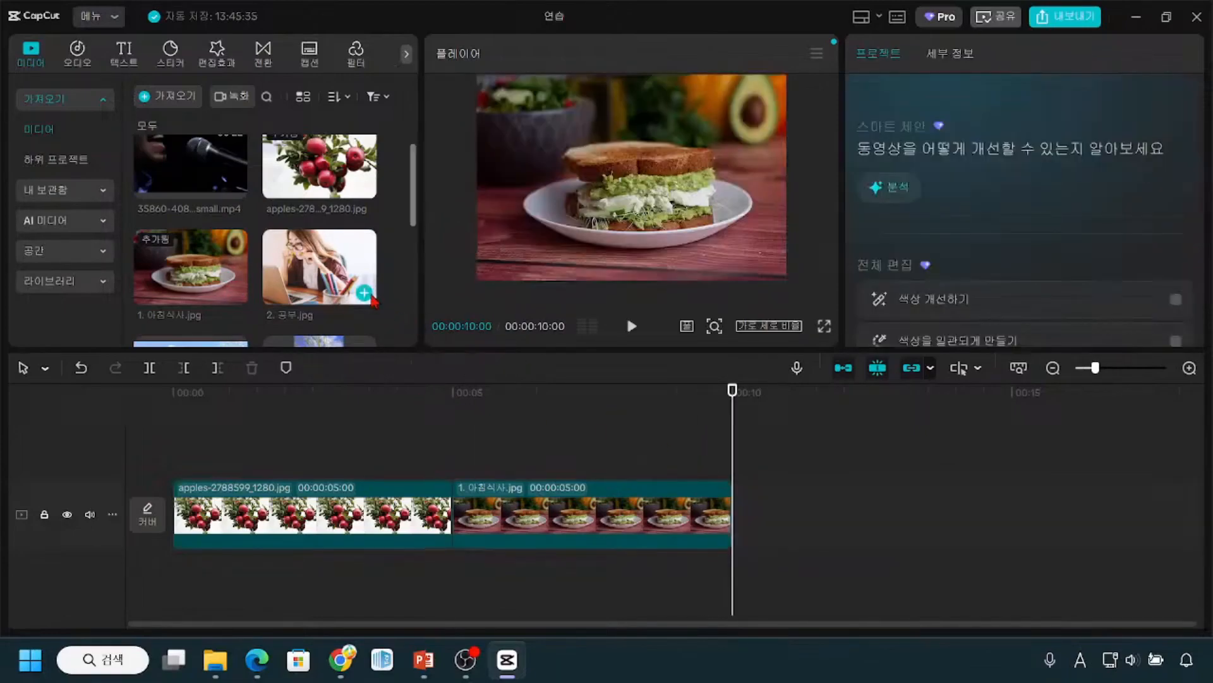
click(367, 295)
Step: Return the playhead to 00:00:05:00, where the apples clip meets the 1. 아침식사.jpg clip
drag(727, 403, 405, 429)
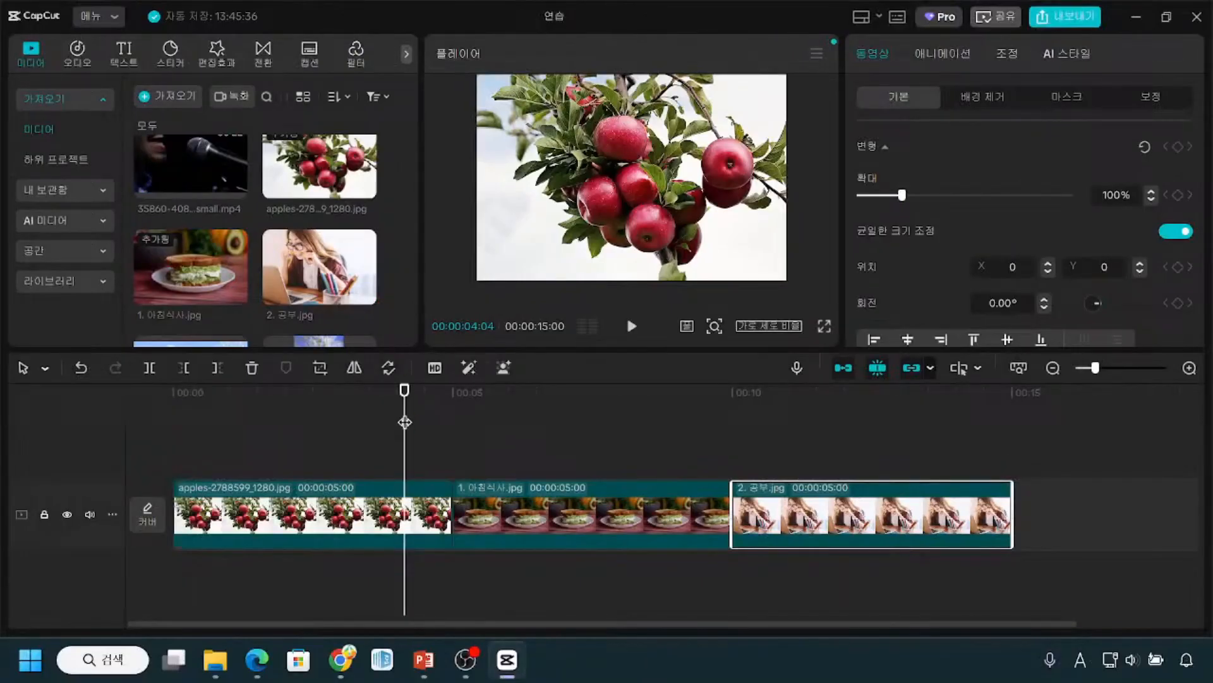
drag(405, 422, 452, 422)
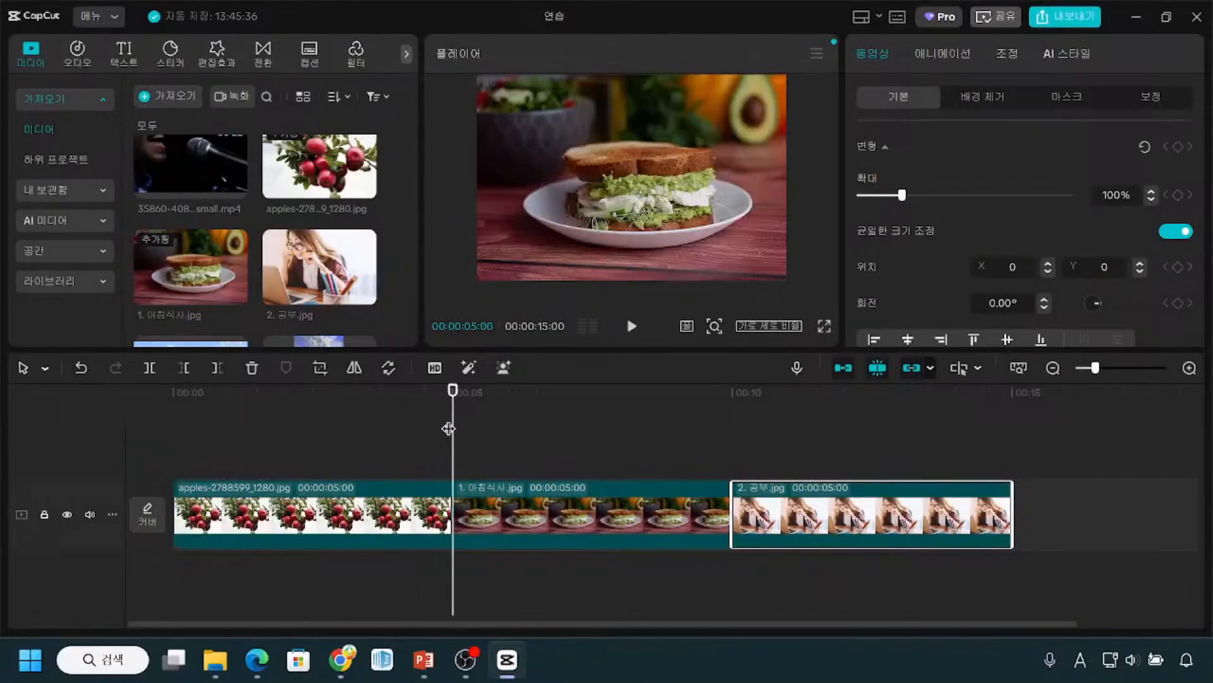
key(ctrl)
key(ctrl)
Step: Insert the image 4. 꽃.jpg at the 5-second playhead, between the apples clip and the 1. 아침식사.jpg clip
scroll(243, 278, down, 1)
scroll(243, 278, down, 1)
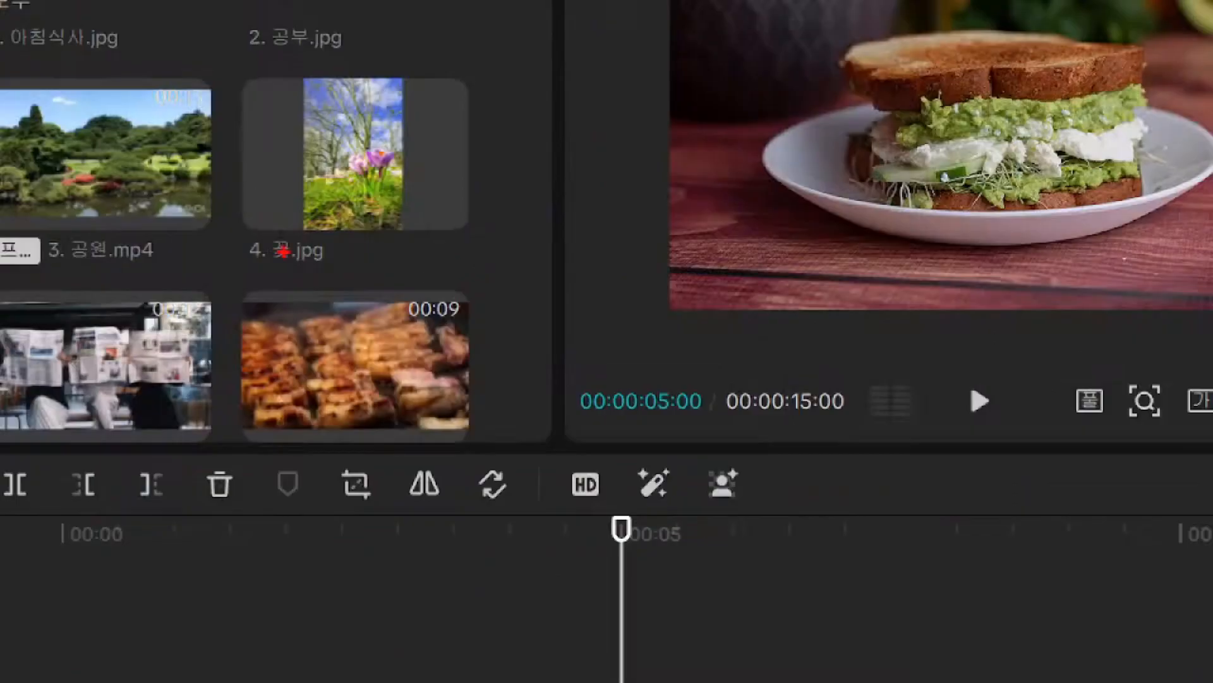
mouse_move(222, 77)
mouse_down()
mouse_move(290, 244)
mouse_move(492, 275)
mouse_up()
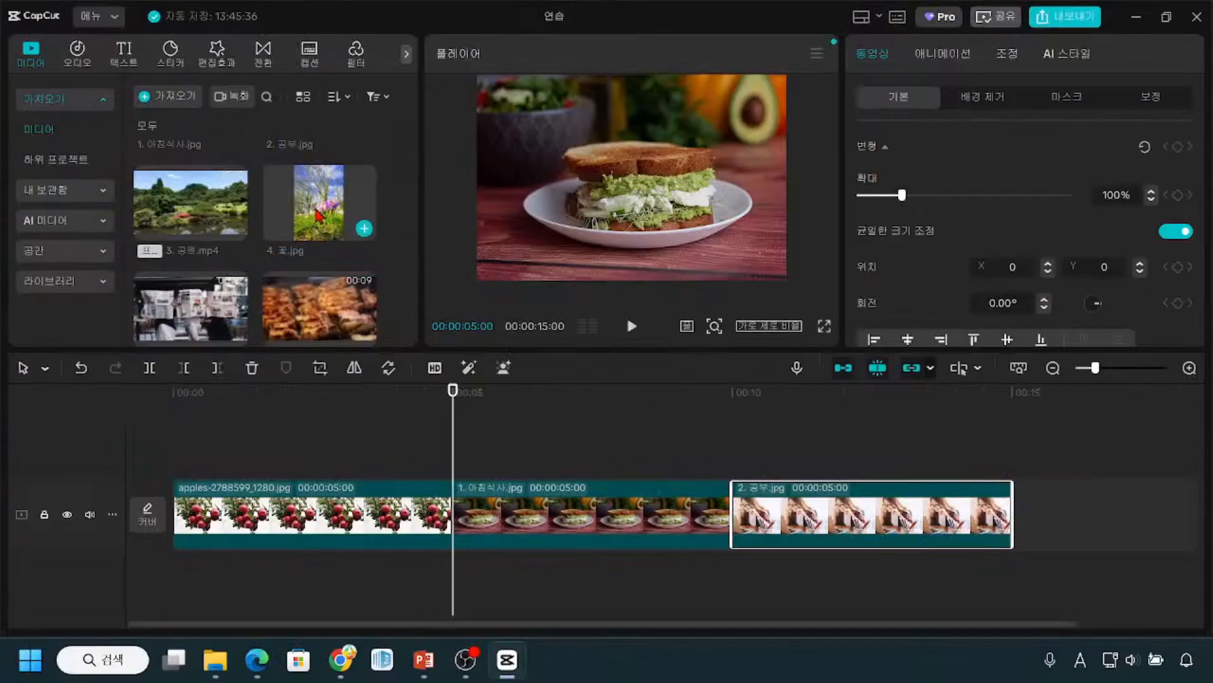
key(ctrl)
key(ctrl)
key(ctrl)
key(ctrl)
key(ctrl)
key(ctrl)
key(ctrl)
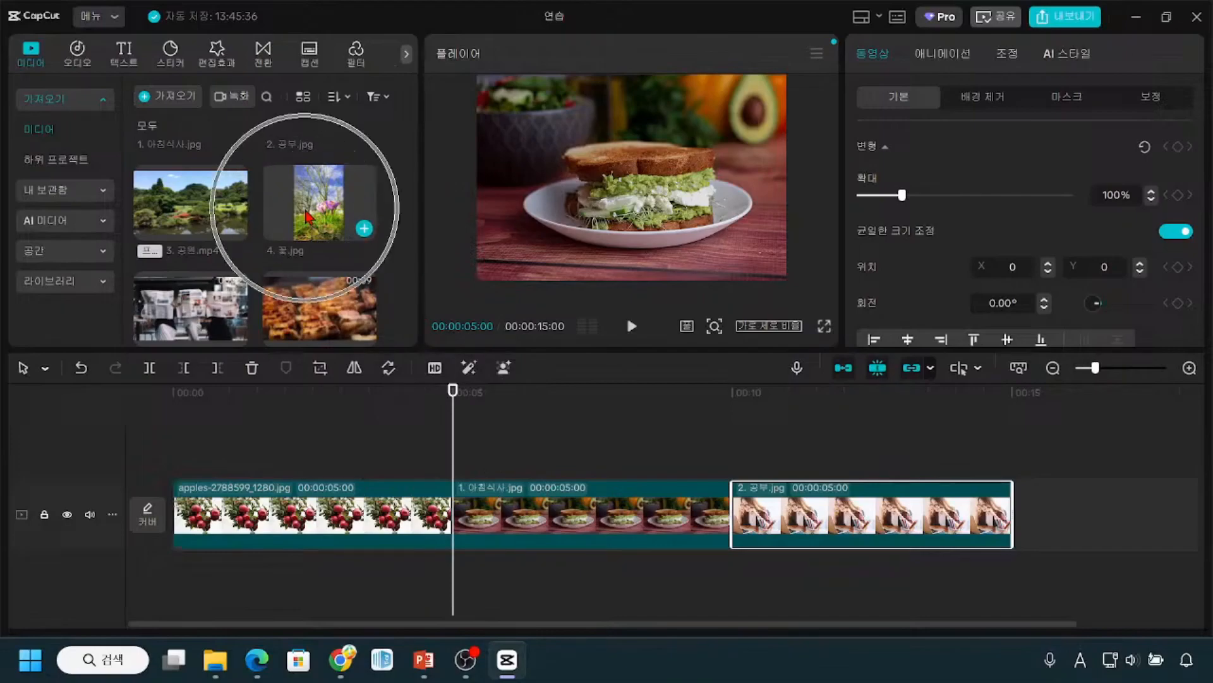
key(ctrl)
key(ctrl)
click(365, 228)
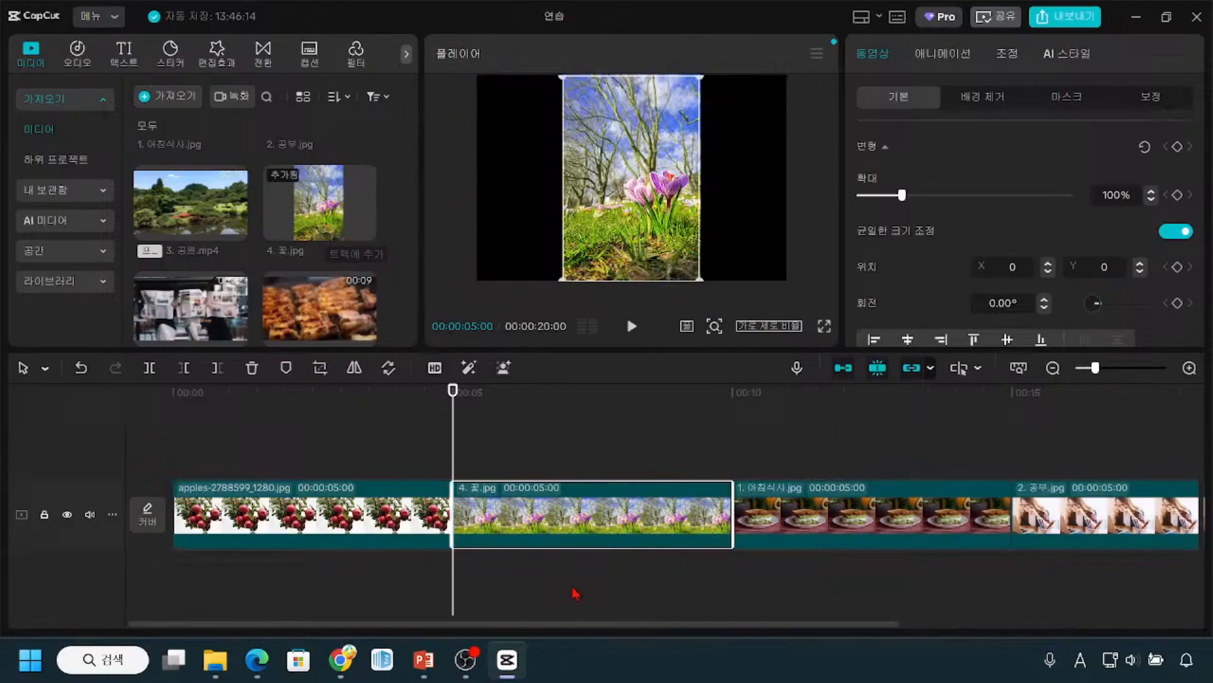
key(ctrl)
mouse_move(328, 467)
mouse_down()
mouse_move(349, 490)
mouse_move(396, 460)
mouse_up()
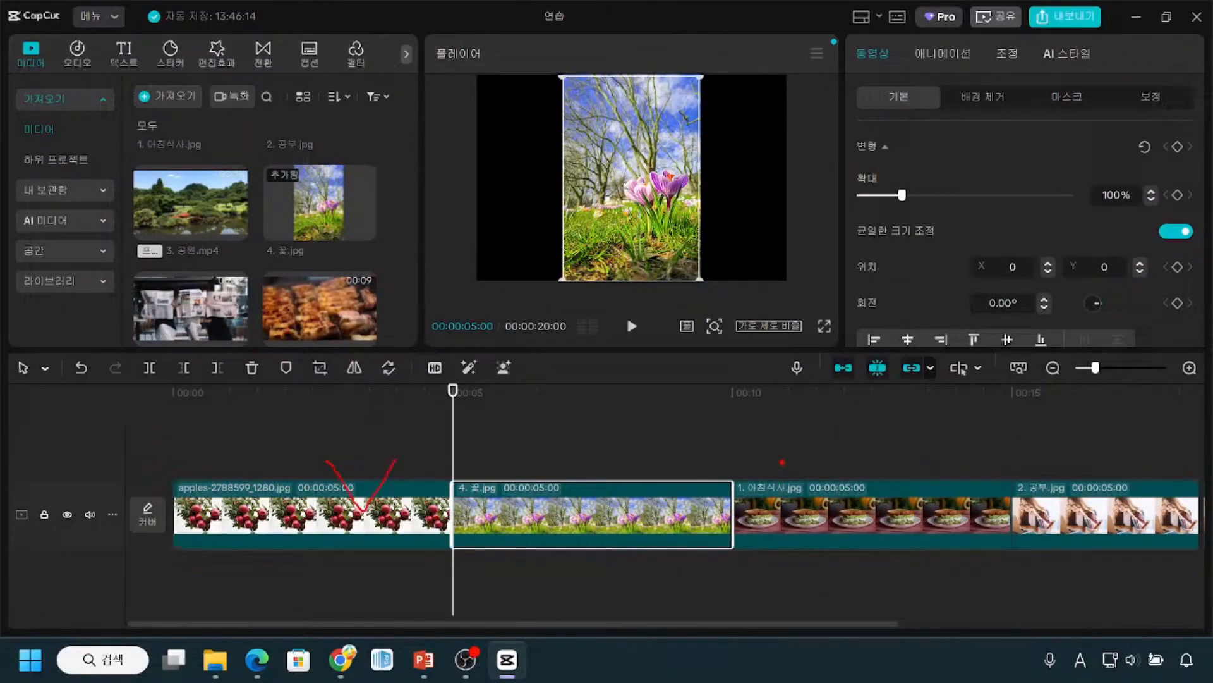
mouse_move(545, 473)
mouse_down()
mouse_move(578, 579)
mouse_move(600, 469)
mouse_move(571, 469)
mouse_up()
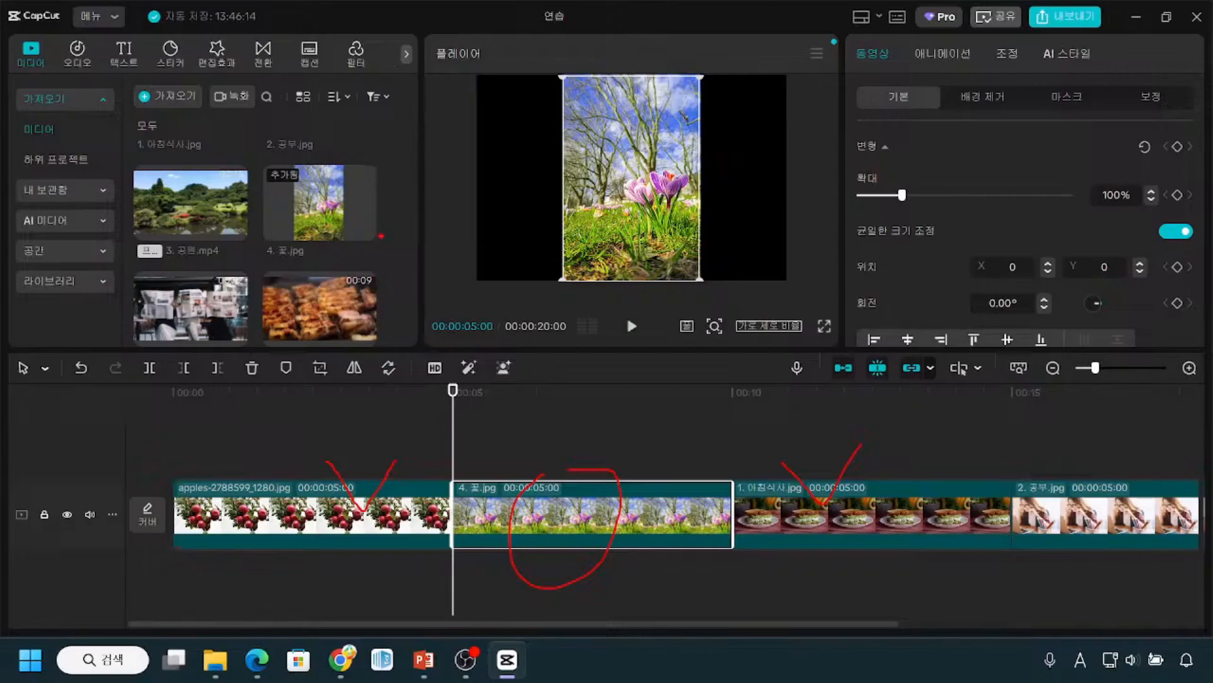
scroll(338, 237, up, 3)
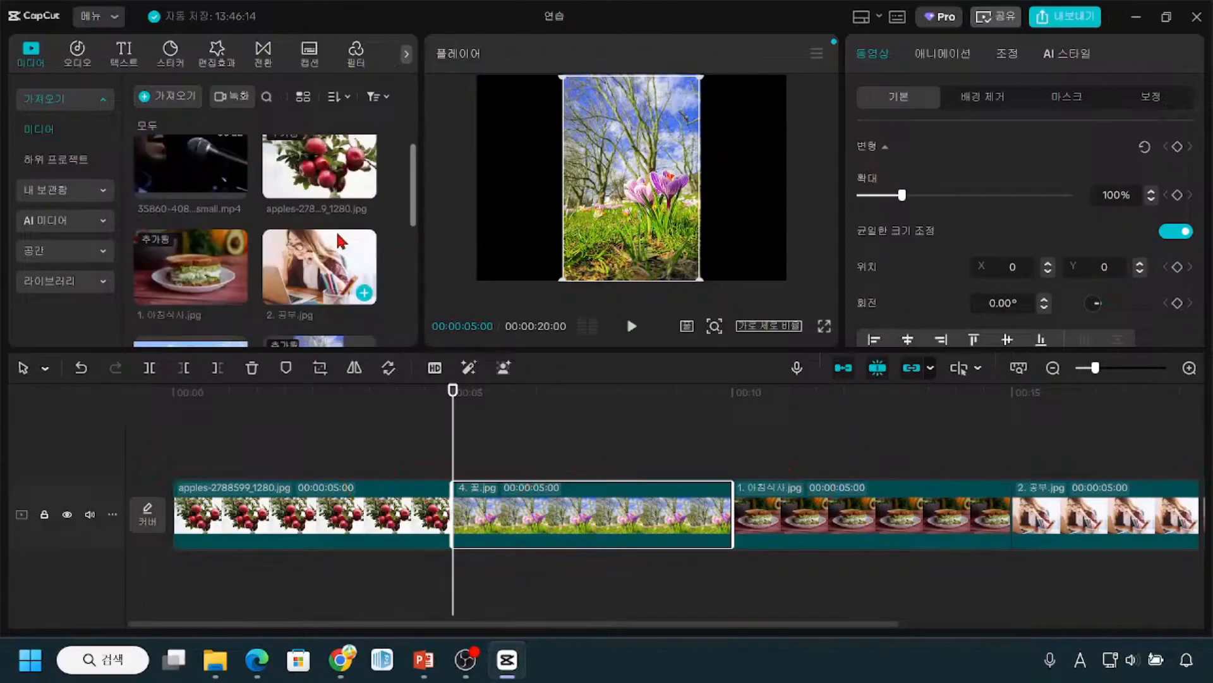
scroll(336, 230, down, 6)
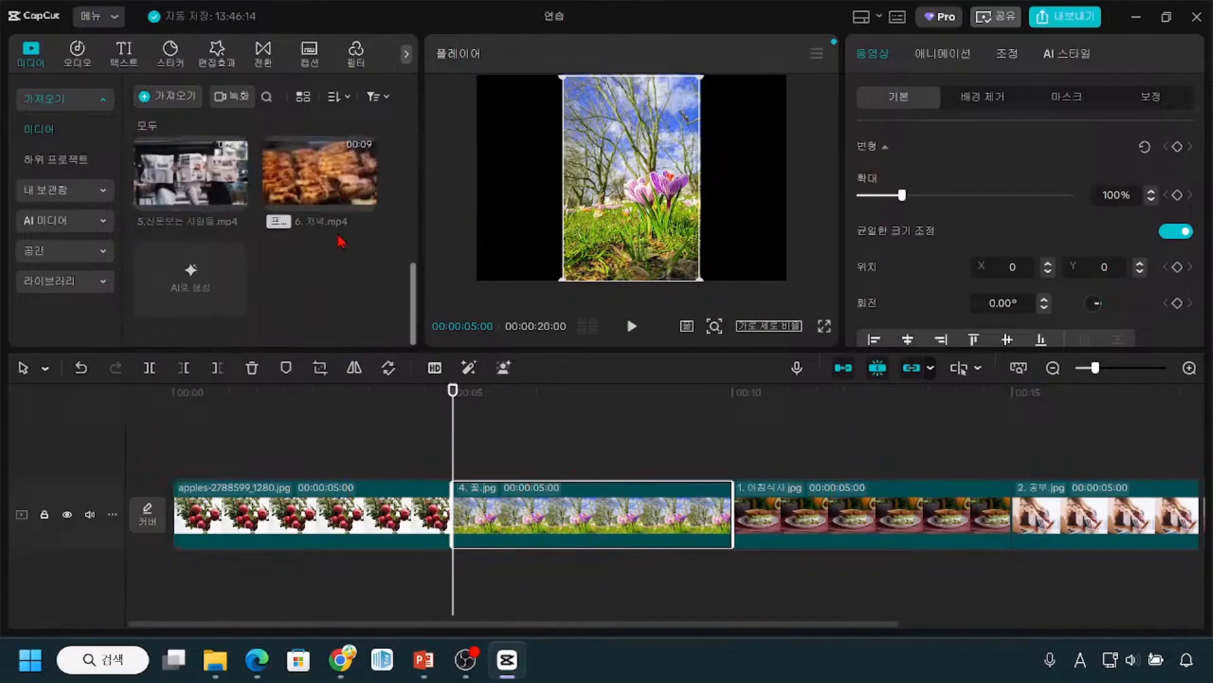
Step: Zoom out the timeline one level to view all four clips and check their order
click(709, 486)
click(1053, 368)
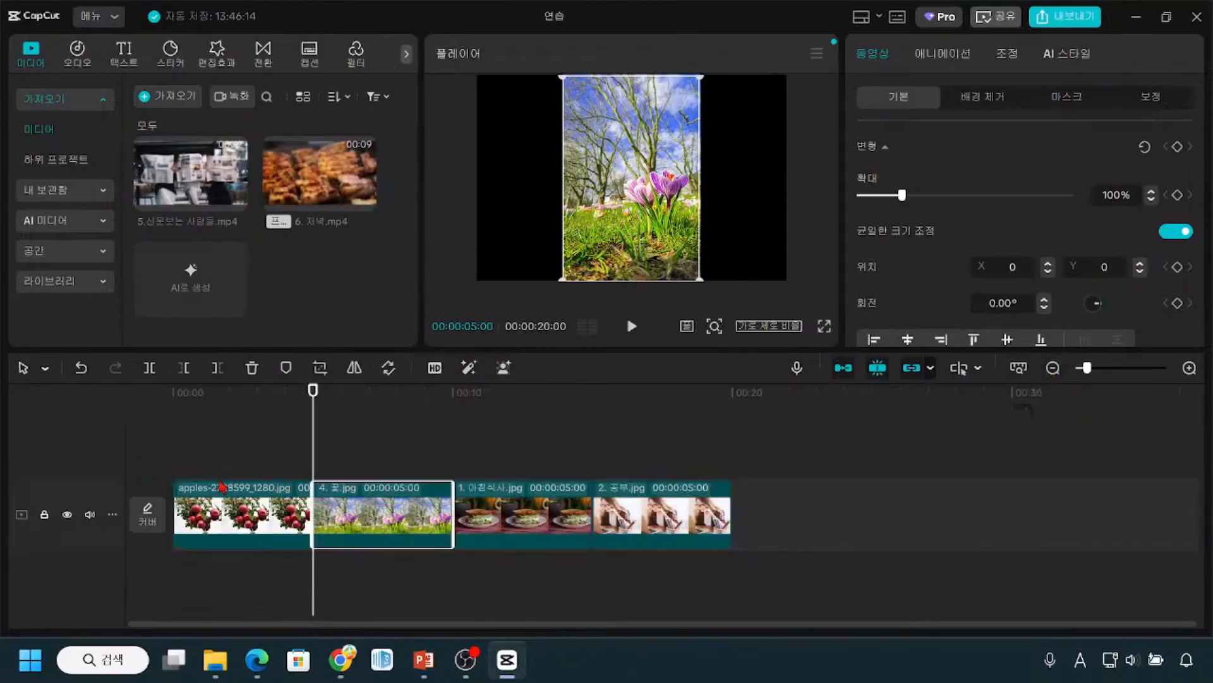
drag(192, 461, 249, 464)
drag(334, 477, 370, 452)
drag(485, 464, 542, 467)
drag(645, 481, 679, 504)
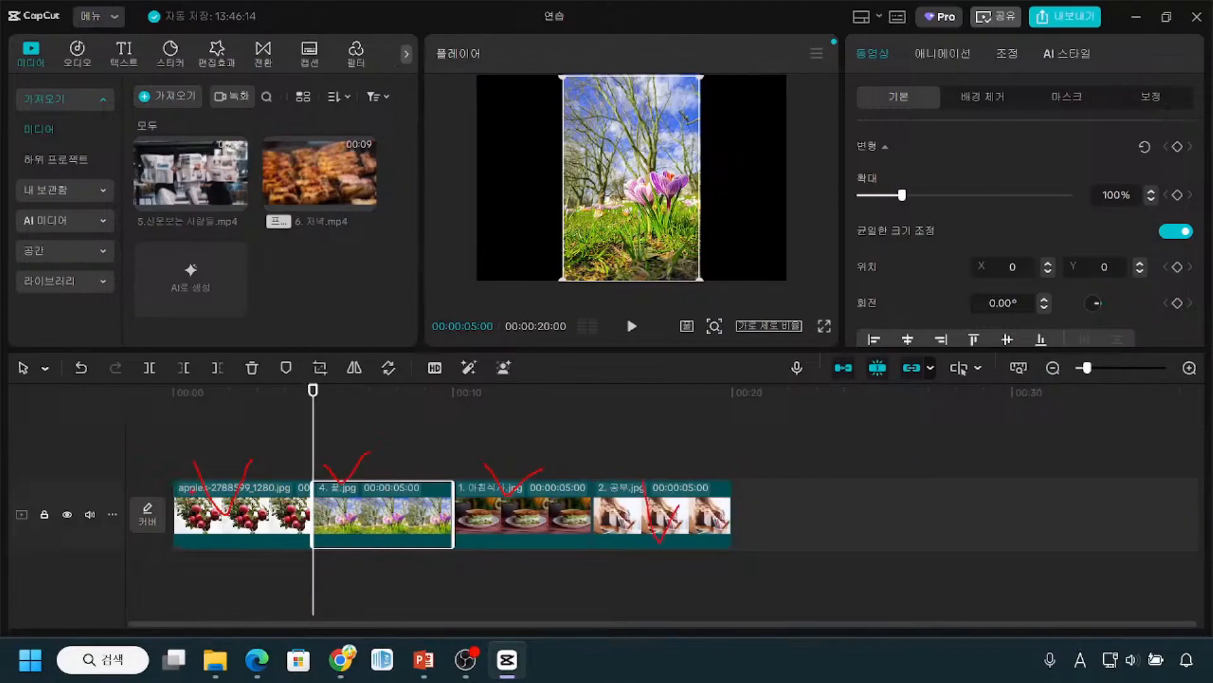
mouse_move(172, 459)
mouse_down()
mouse_move(408, 561)
mouse_move(726, 562)
mouse_up()
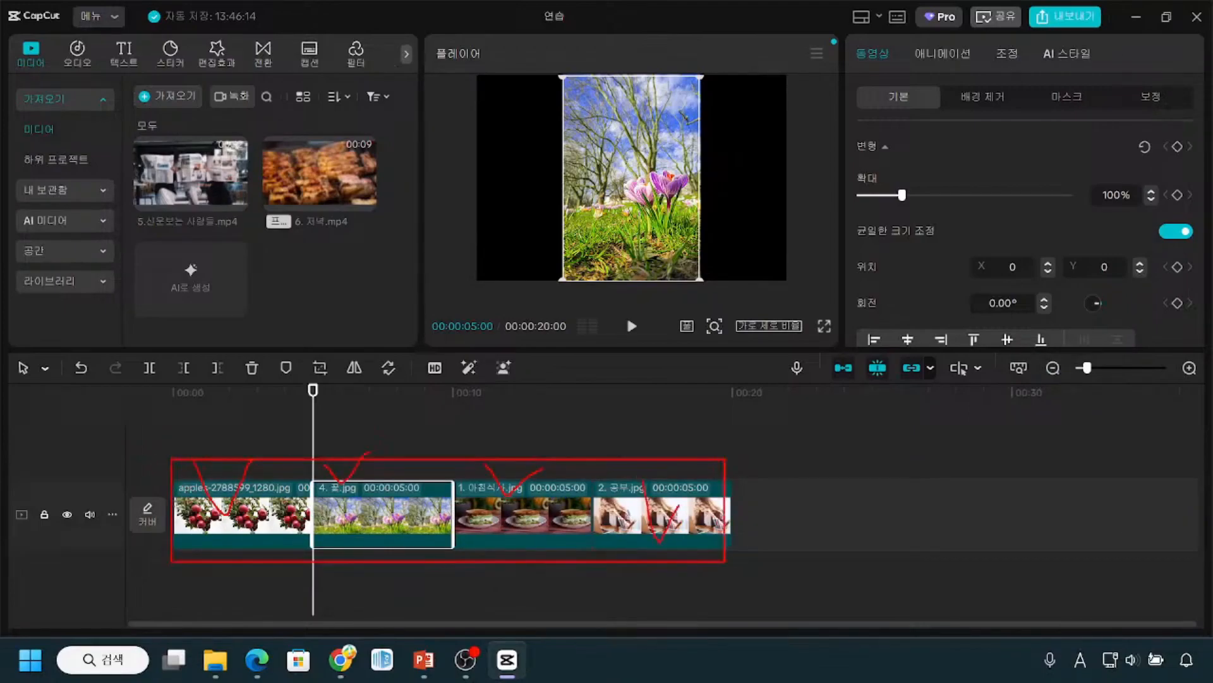
drag(1035, 353, 1212, 393)
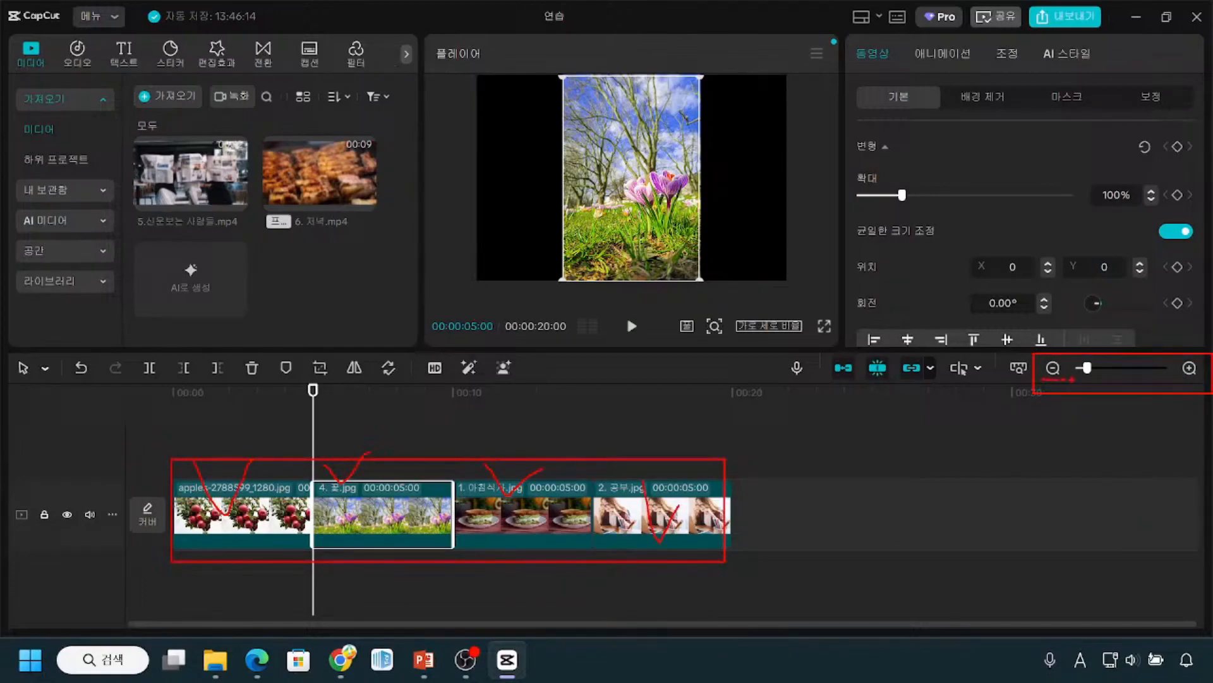
drag(1116, 416, 1079, 421)
key(Escape)
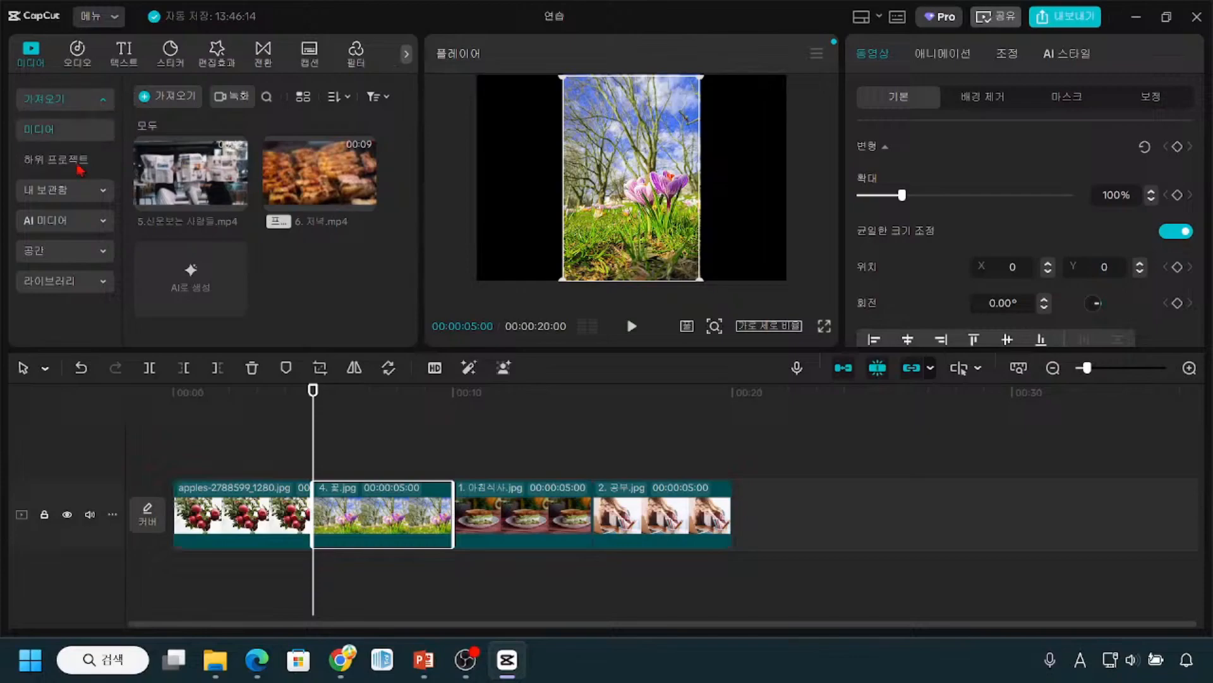
Step: View the popular stock media in the library (라이브러리) and collapse its category list
click(73, 282)
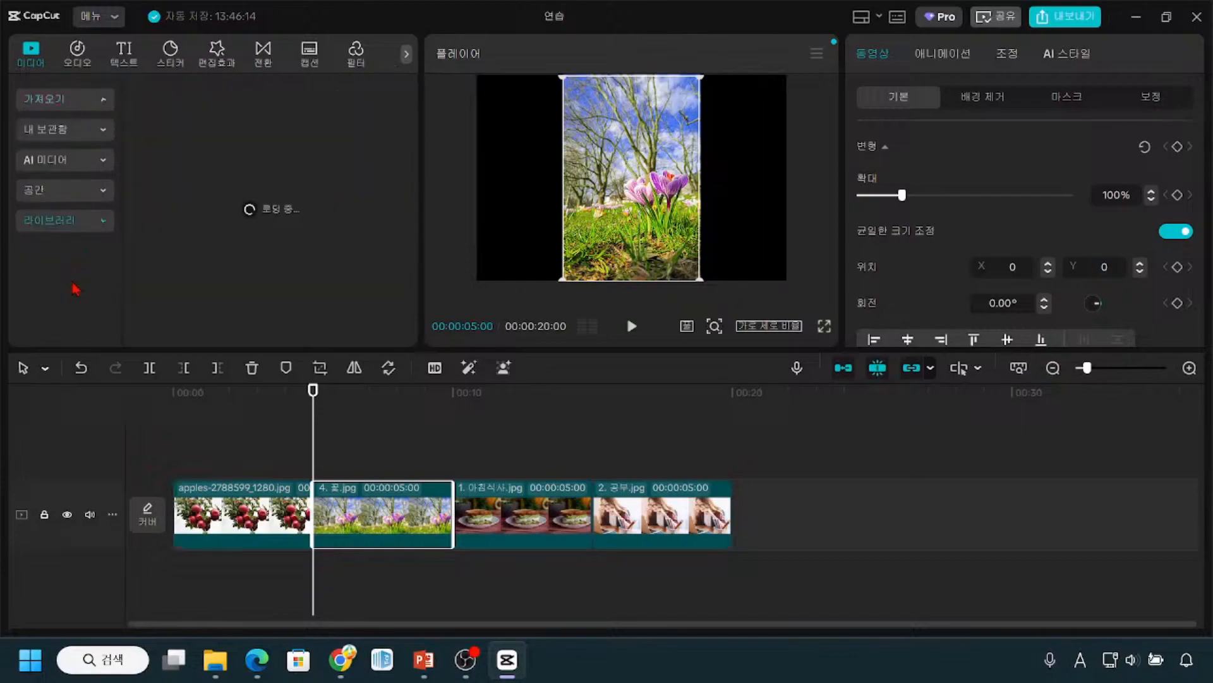
click(104, 221)
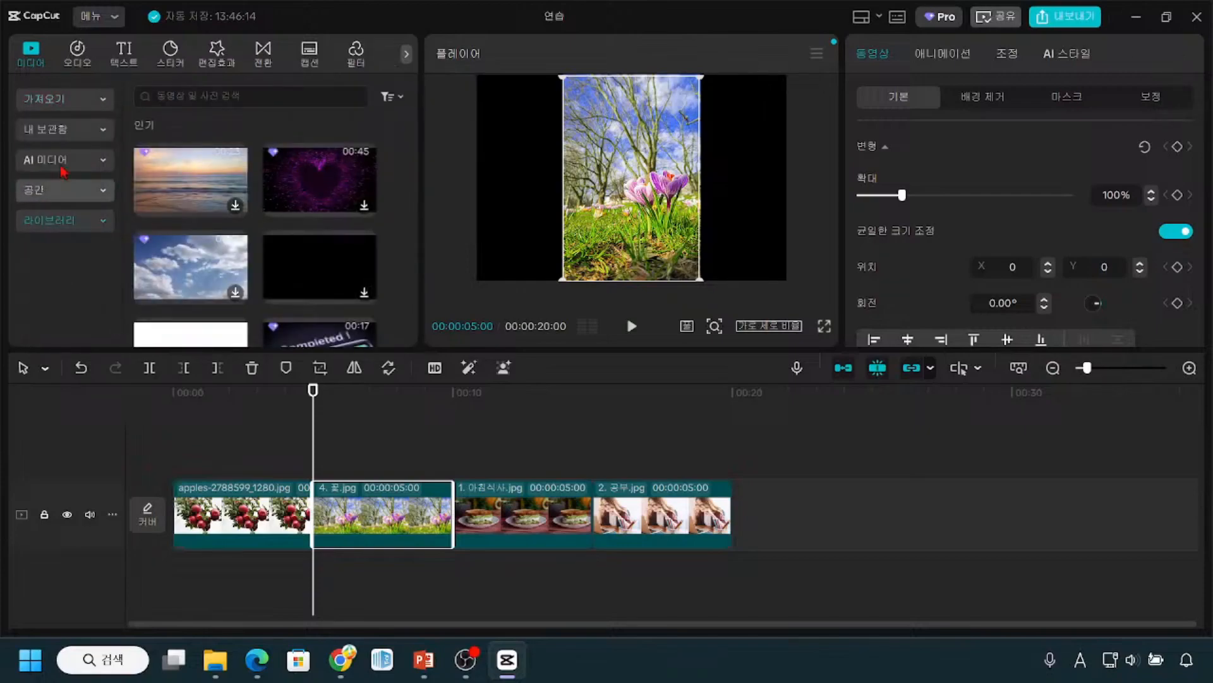
click(323, 556)
click(322, 555)
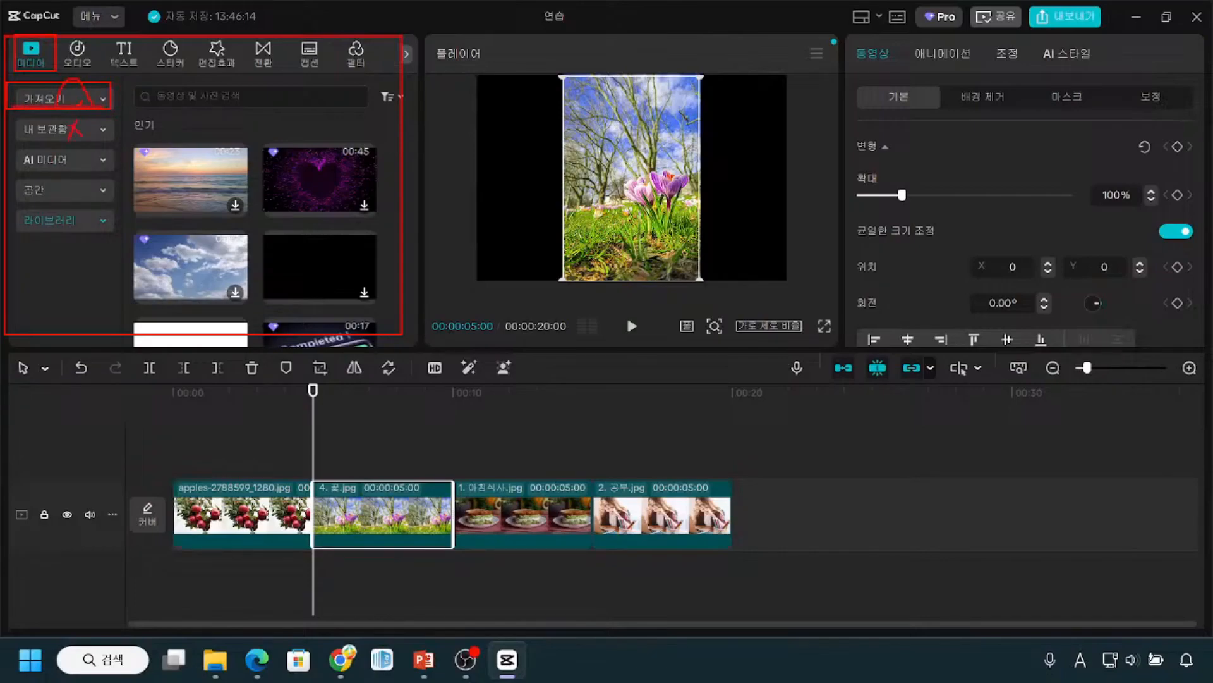
Step: Expand the personal storage section (내 보관함) and look at its favorites (즐겨찾기) page
click(102, 130)
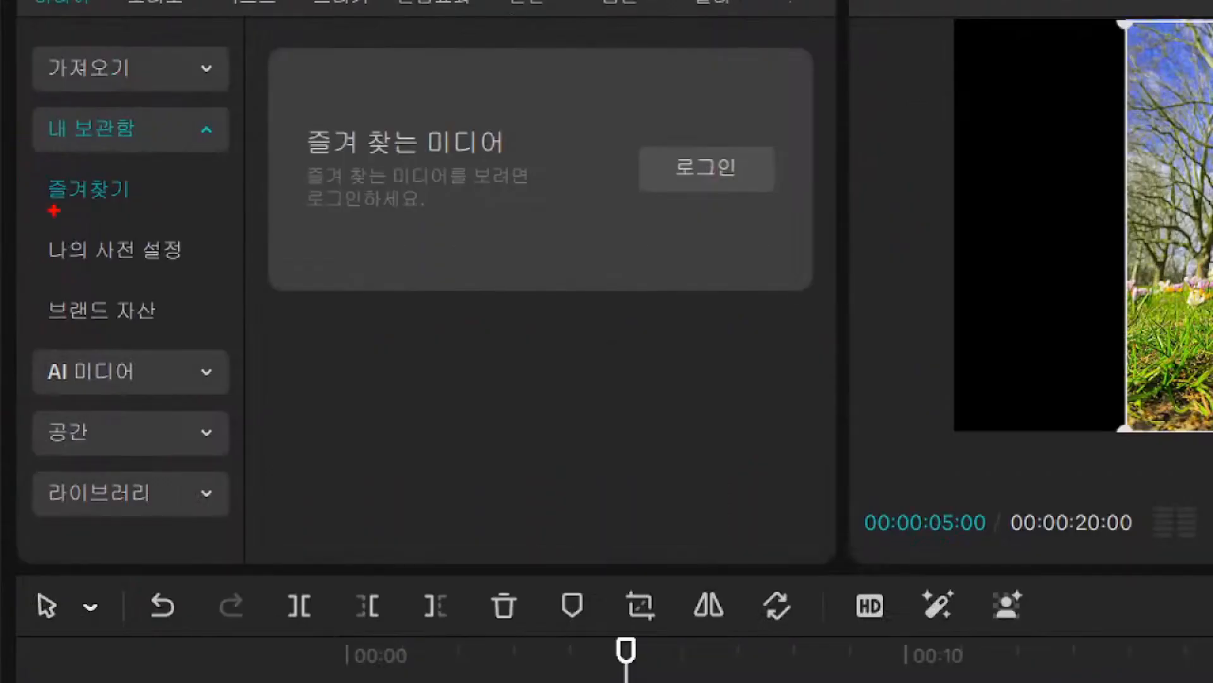
mouse_move(37, 214)
mouse_down()
mouse_move(144, 216)
mouse_move(144, 179)
mouse_up()
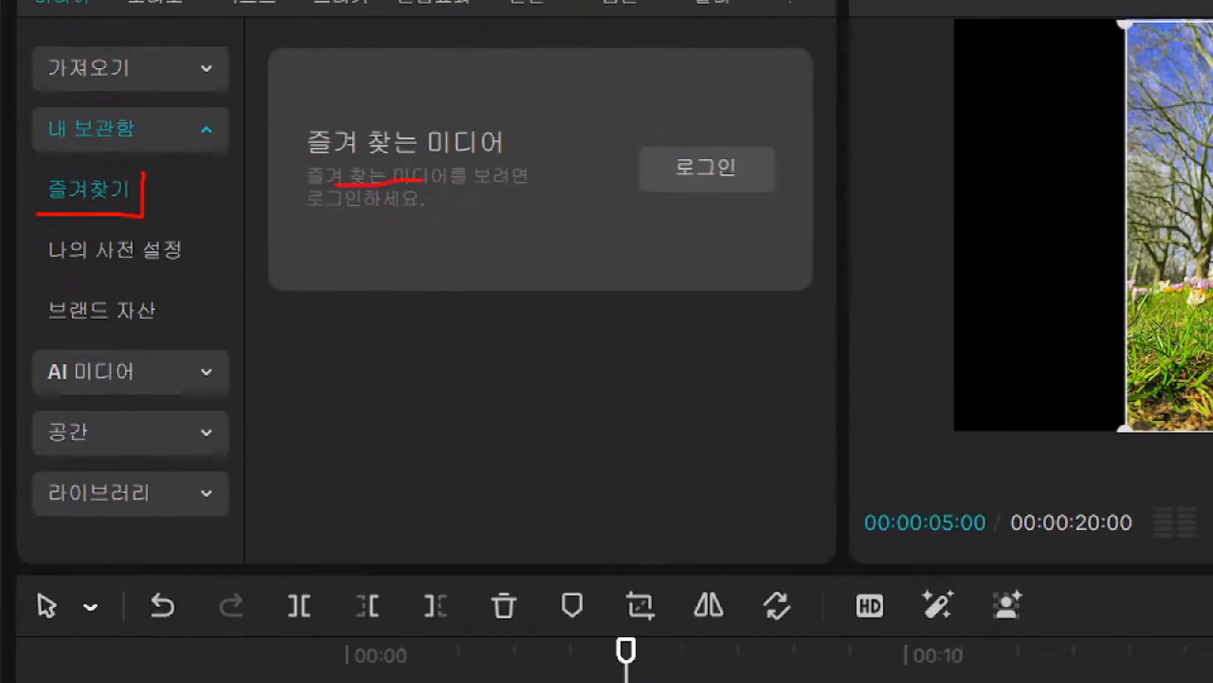
drag(728, 143, 650, 155)
drag(736, 202, 713, 151)
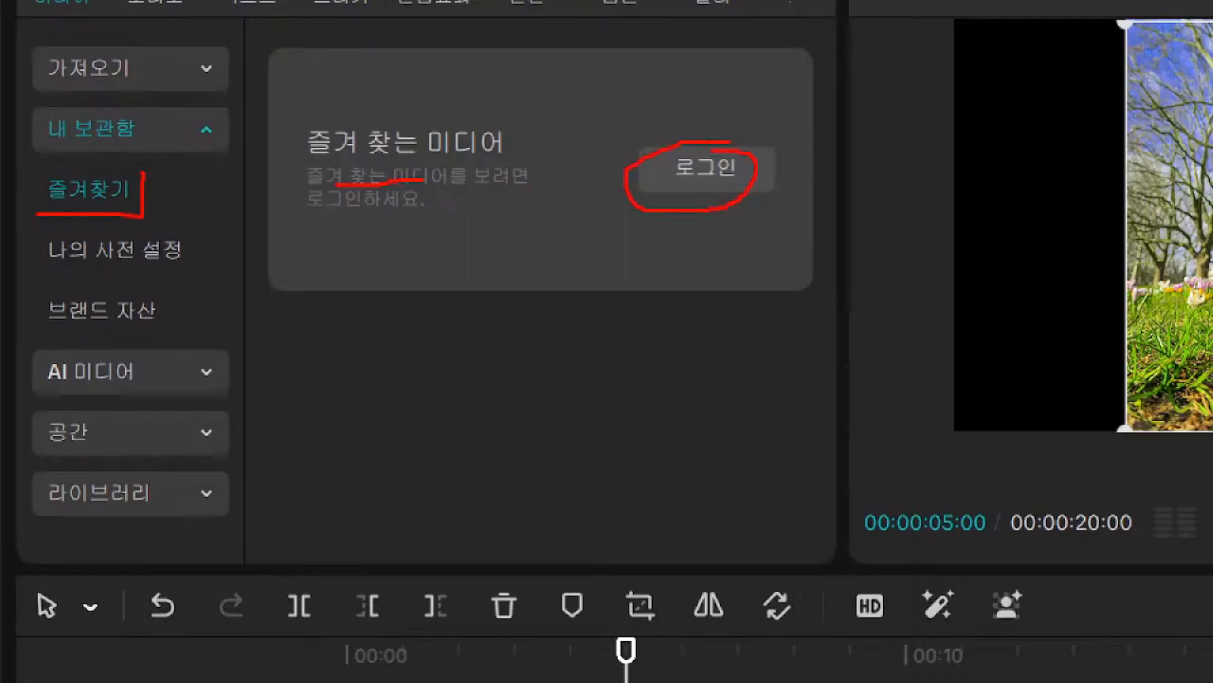
mouse_move(161, 176)
mouse_down()
mouse_move(165, 190)
mouse_move(175, 172)
mouse_up()
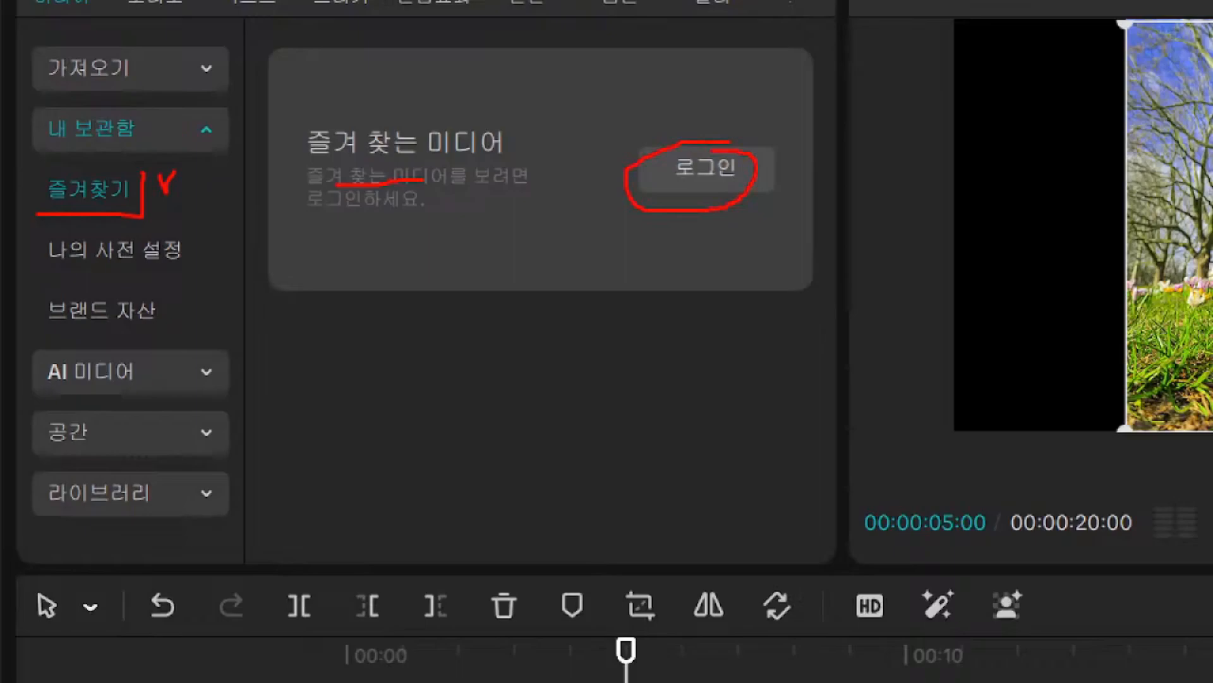